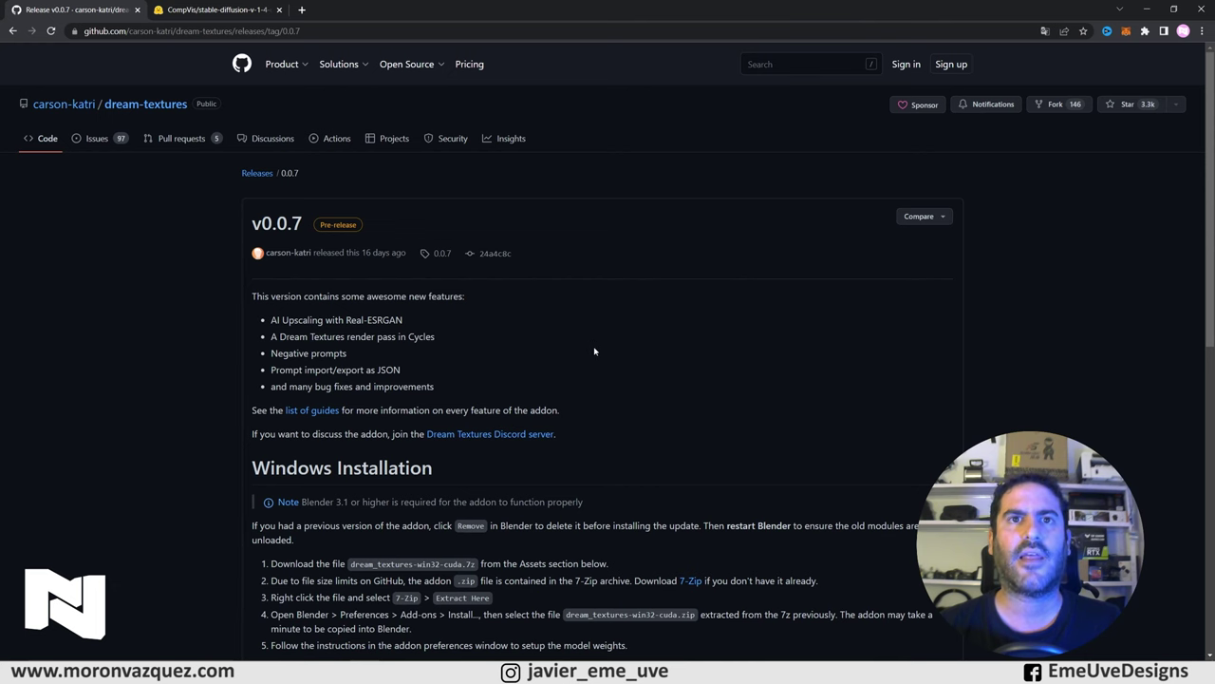
# Step: Review the dream-textures v0.0.7 release assets, then switch to the stable-diffusion model page
pyautogui.scroll(-5, 594, 351)
pyautogui.scroll(-4, 595, 352)
pyautogui.scroll(-3, 594, 351)
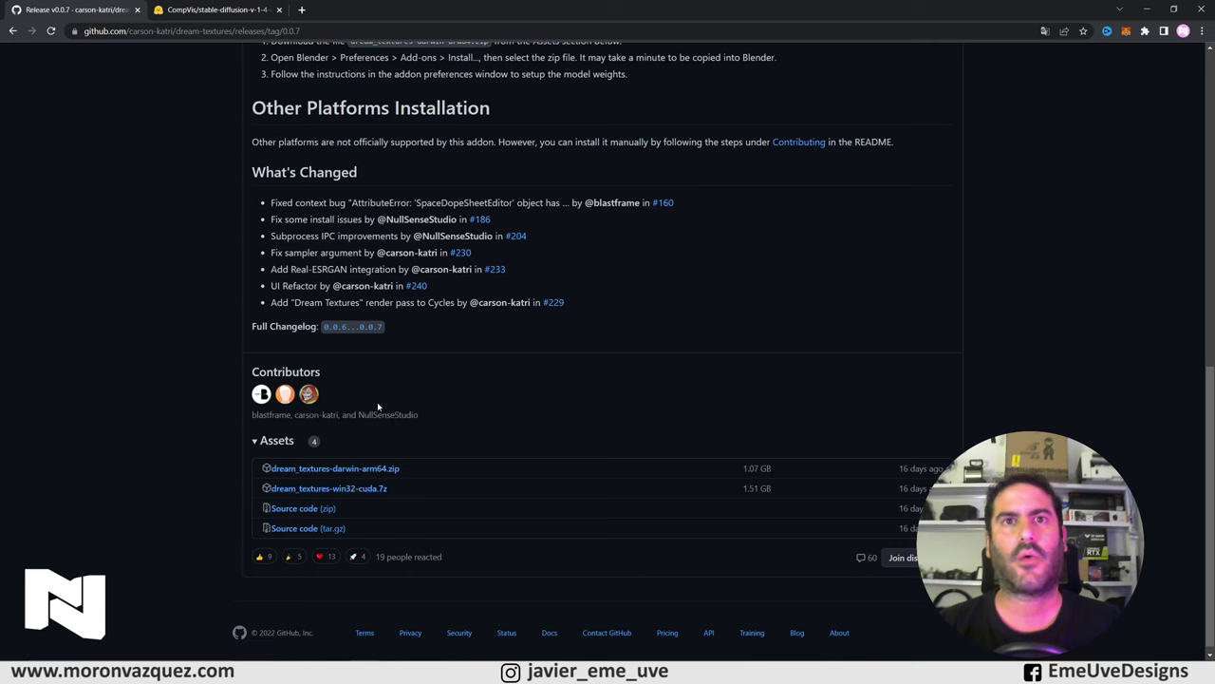
pyautogui.click(201, 10)
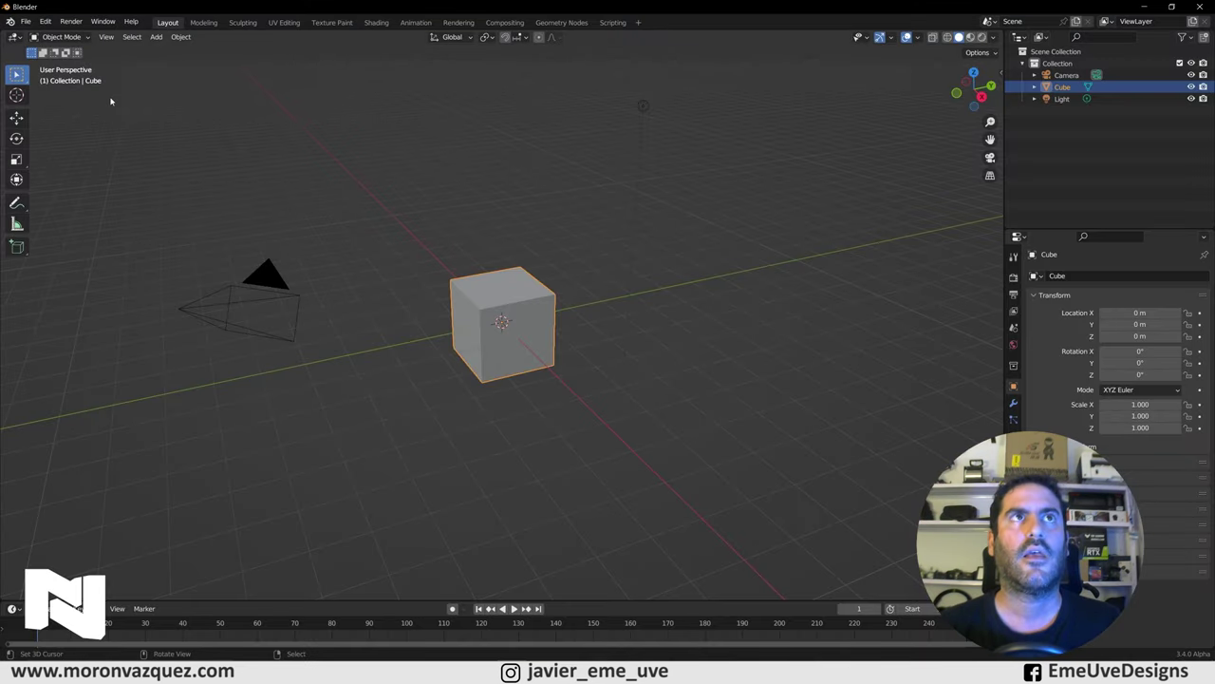
# Step: Install the Dream Textures add-on from archivos\dream_textures-win32-cuda.zip through Preferences > Add-ons
pyautogui.click(46, 21)
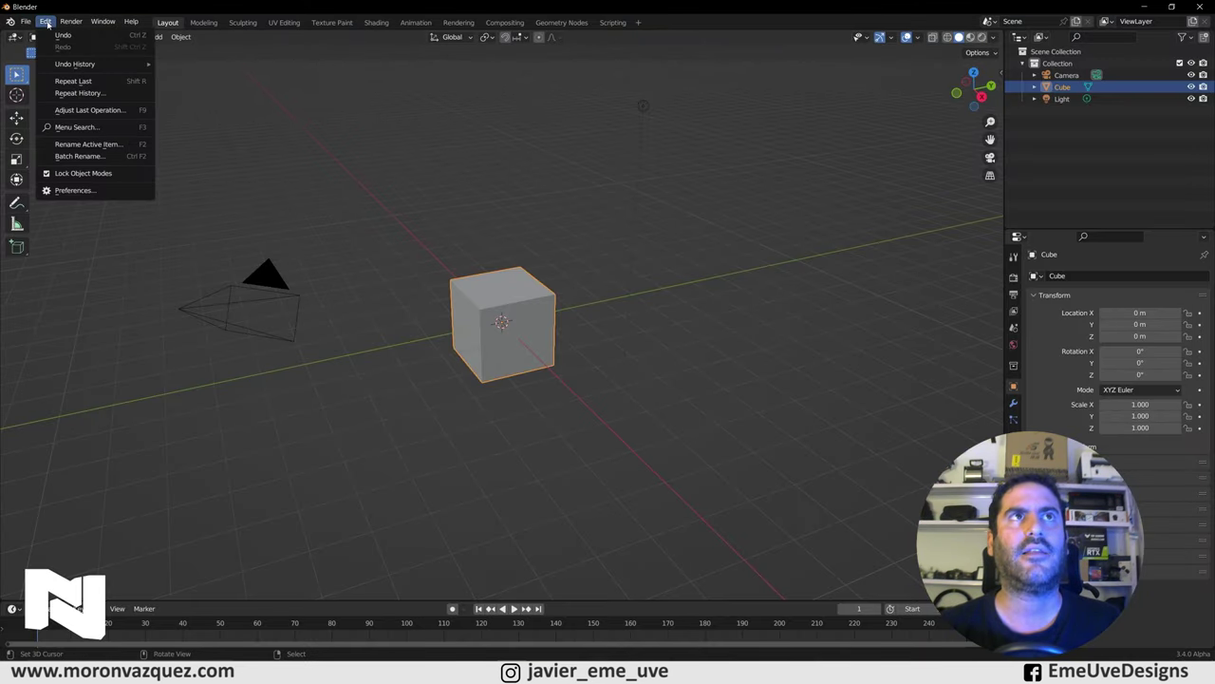
pyautogui.click(69, 190)
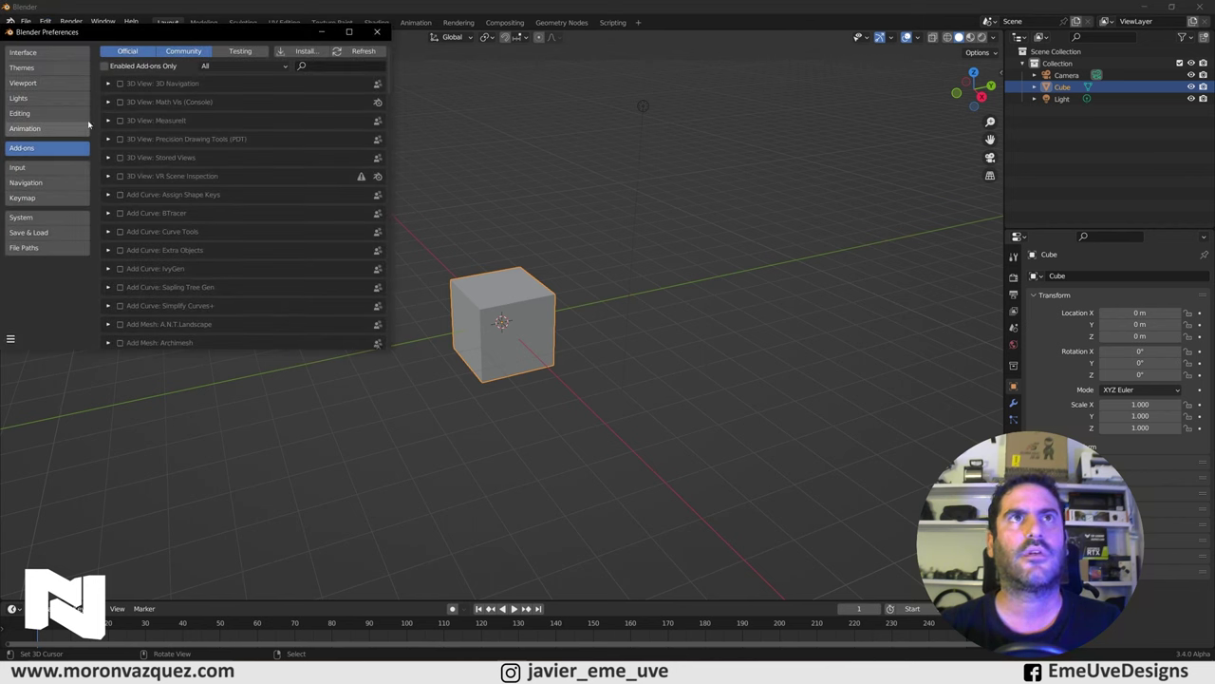
pyautogui.click(303, 52)
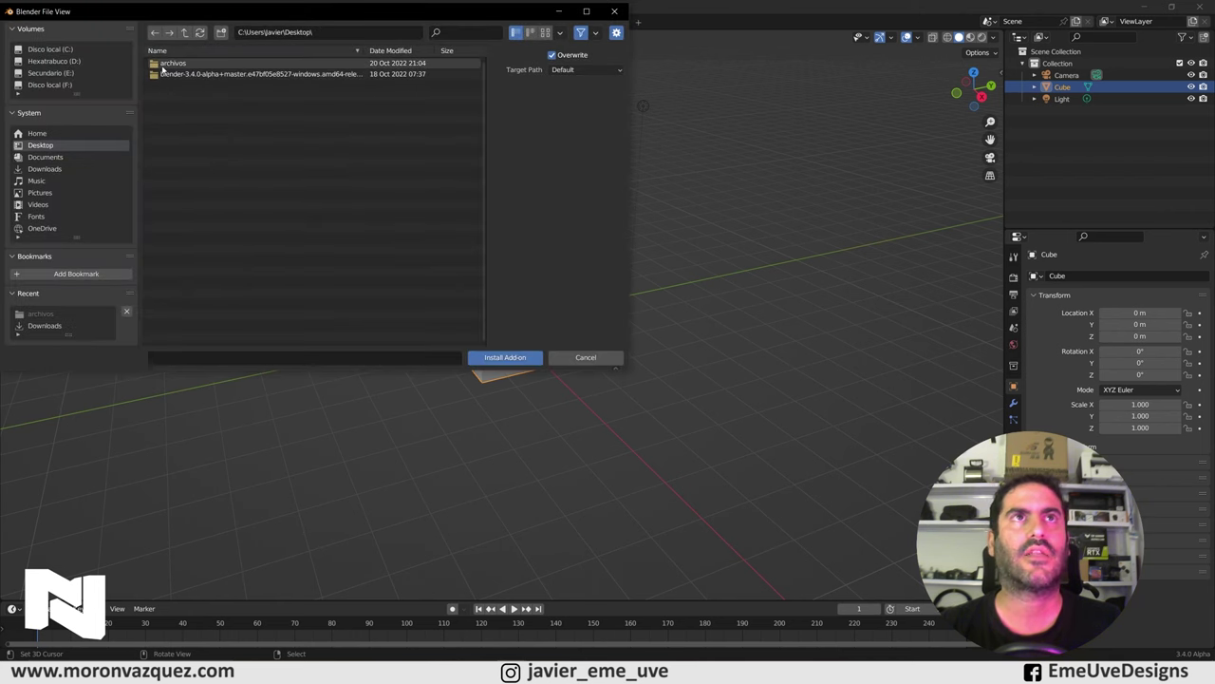
pyautogui.doubleClick(163, 64)
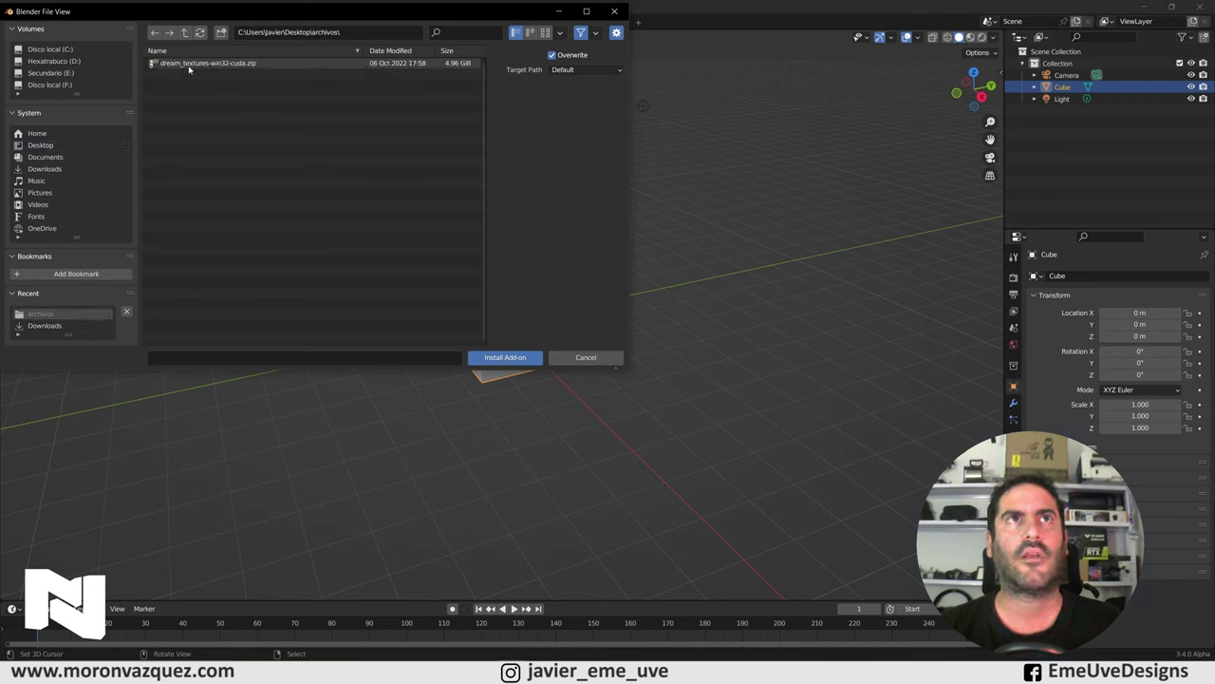
pyautogui.click(217, 63)
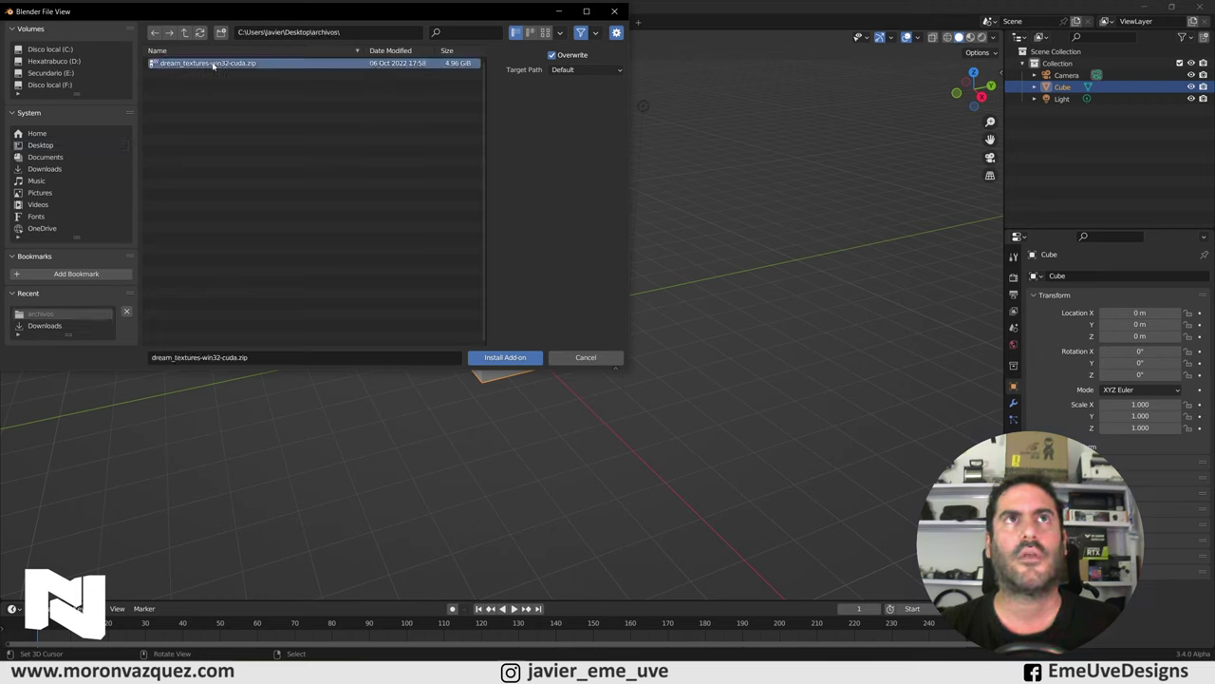
pyautogui.click(506, 358)
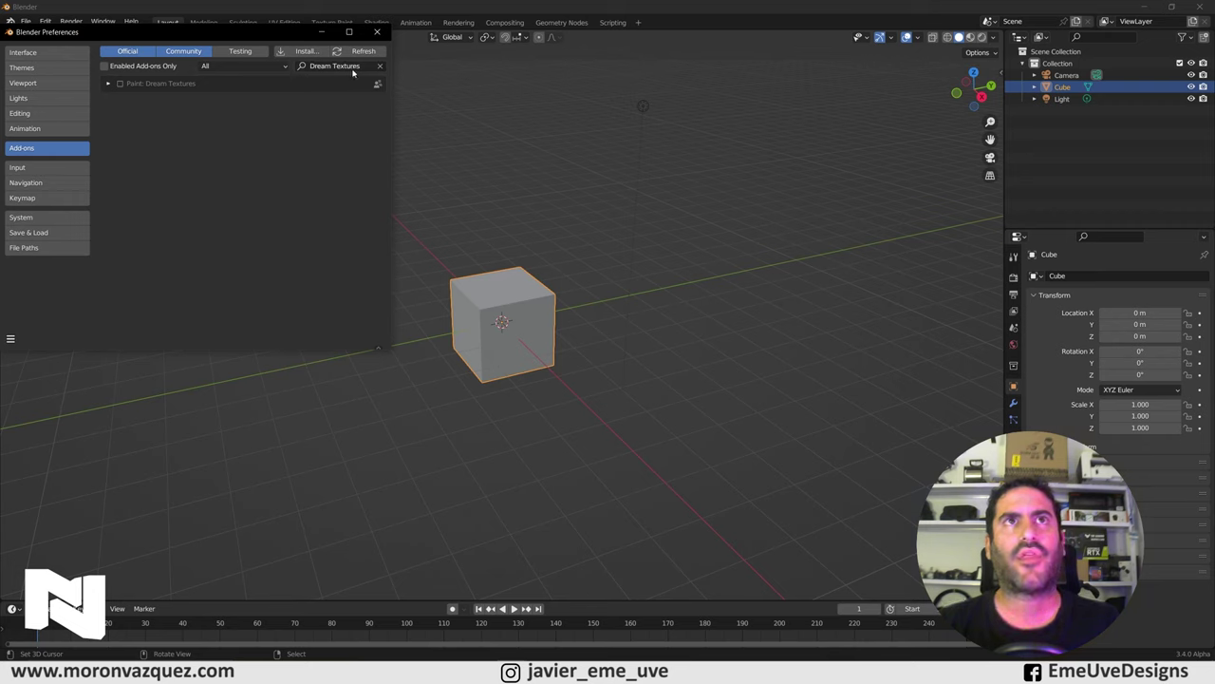
# Step: Filter add-ons by 'dream', enable Paint: Dream Textures and expand its setup details
pyautogui.click(373, 67)
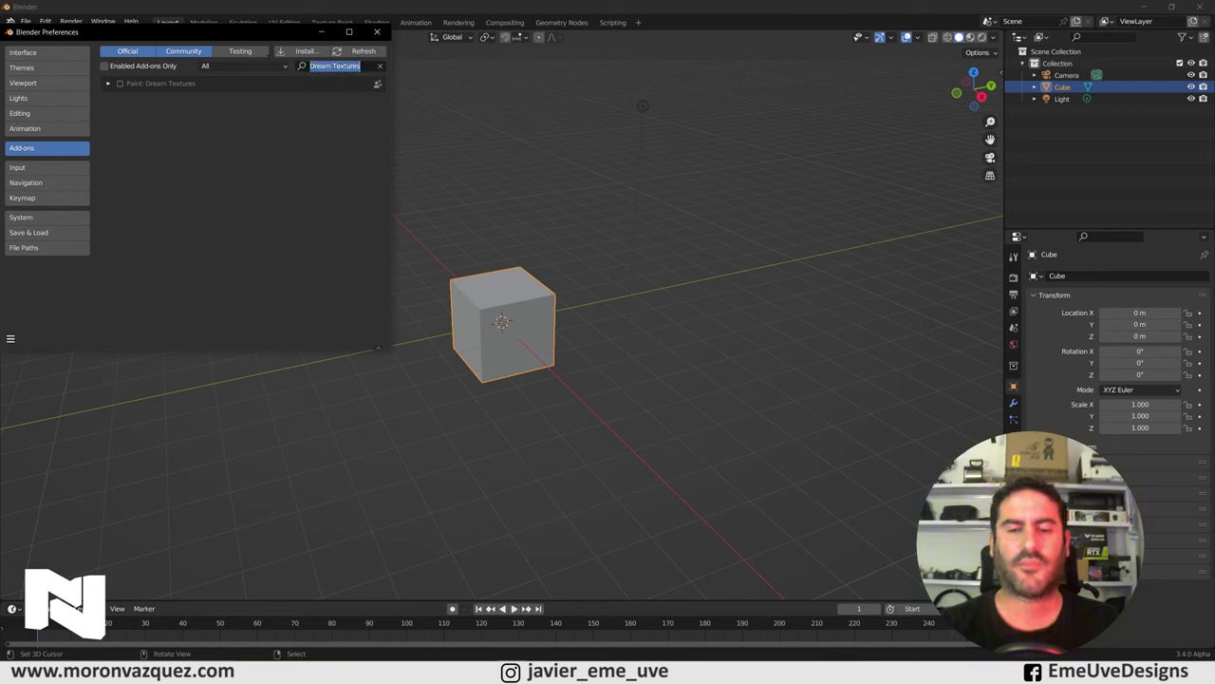
pyautogui.press('BackSpace')
pyautogui.write('dream')
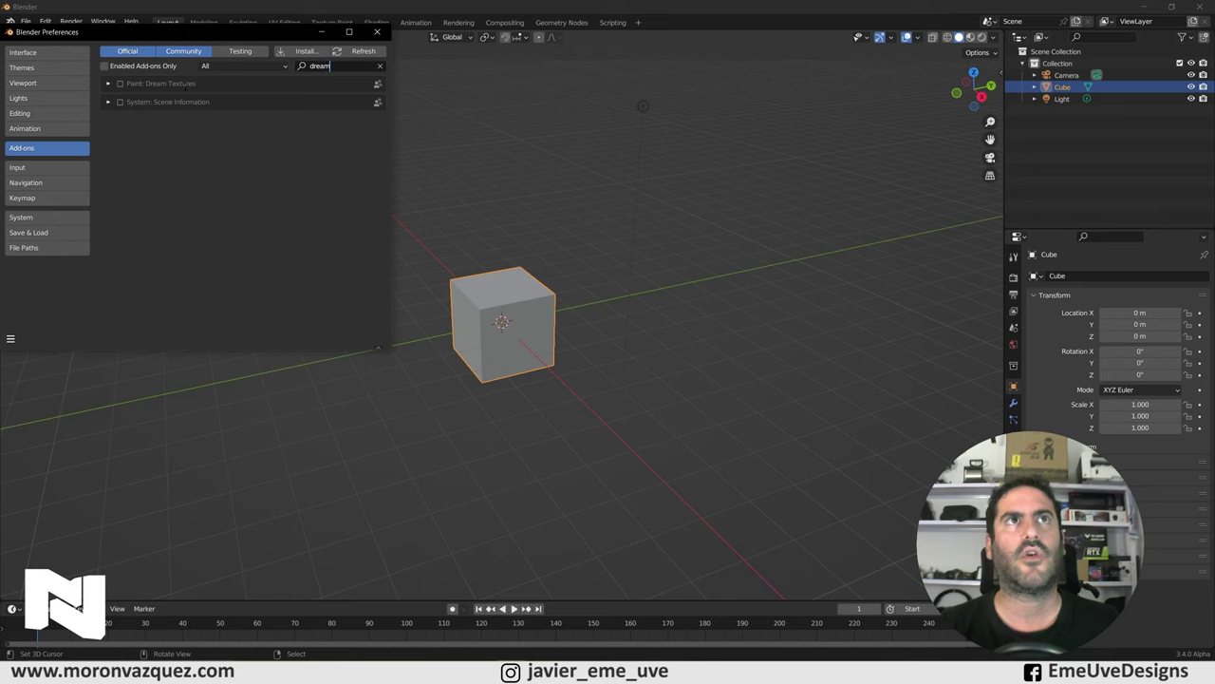
pyautogui.click(120, 84)
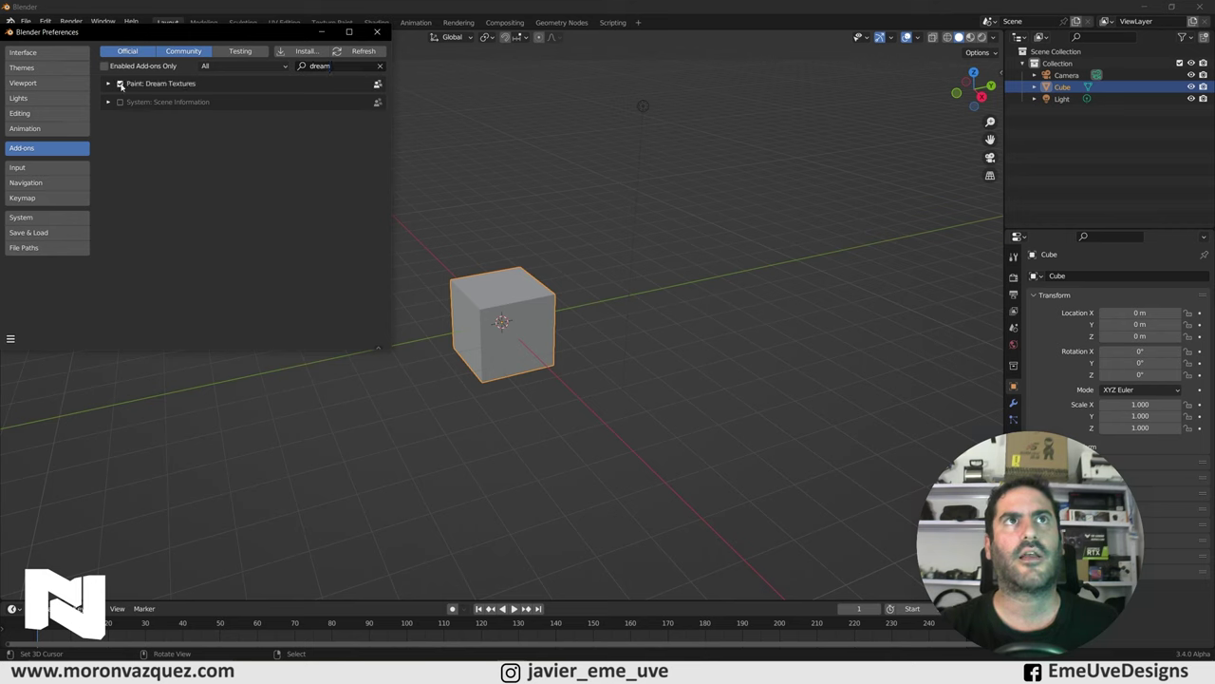
pyautogui.click(108, 83)
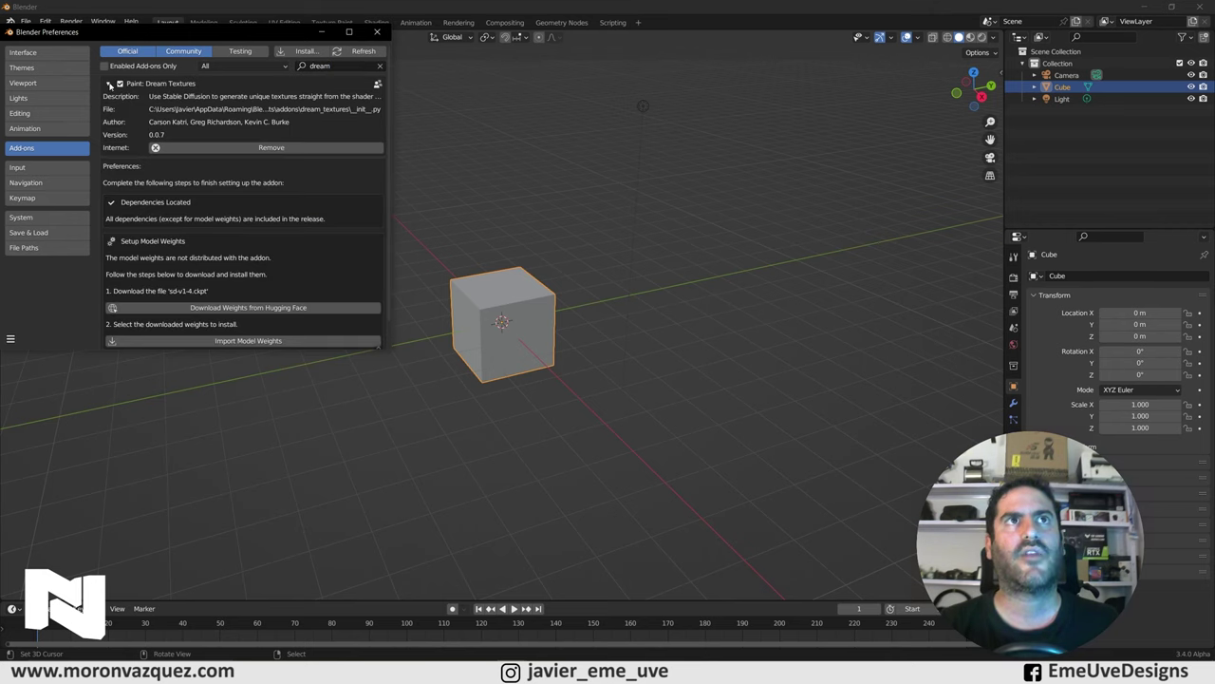
pyautogui.scroll(-1, 282, 259)
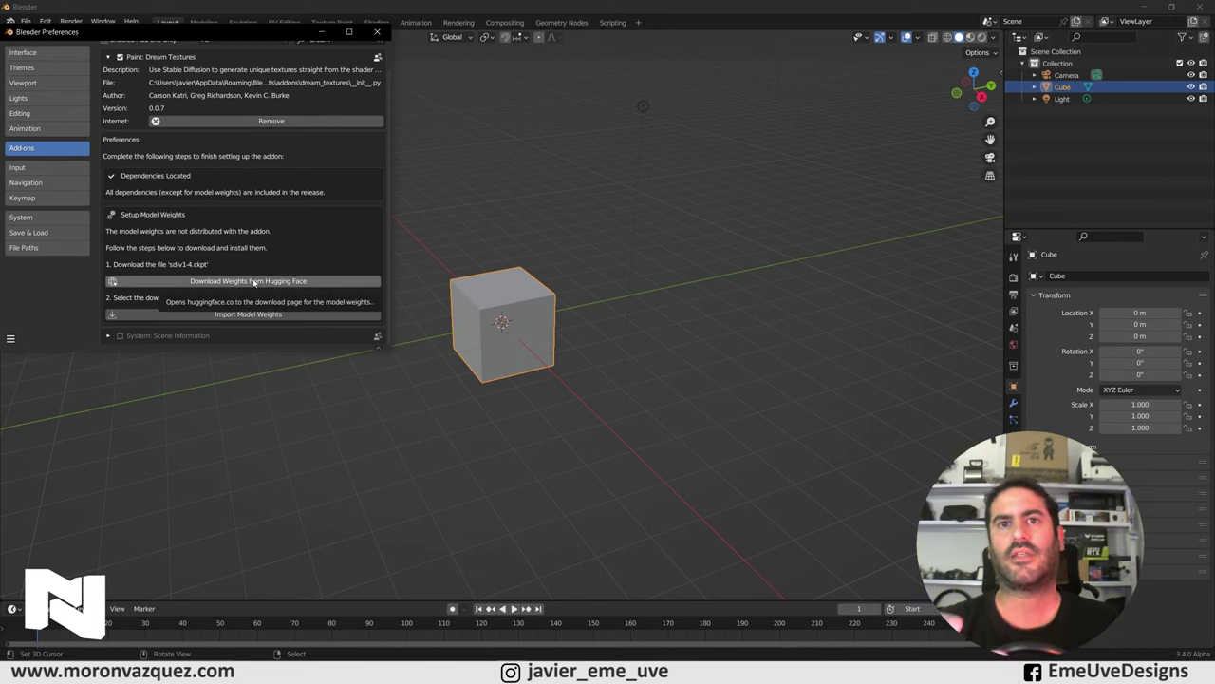
# Step: Import the sd-v1-4.ckpt model weights from Desktop\archivos and close Preferences
pyautogui.click(224, 319)
pyautogui.click(41, 145)
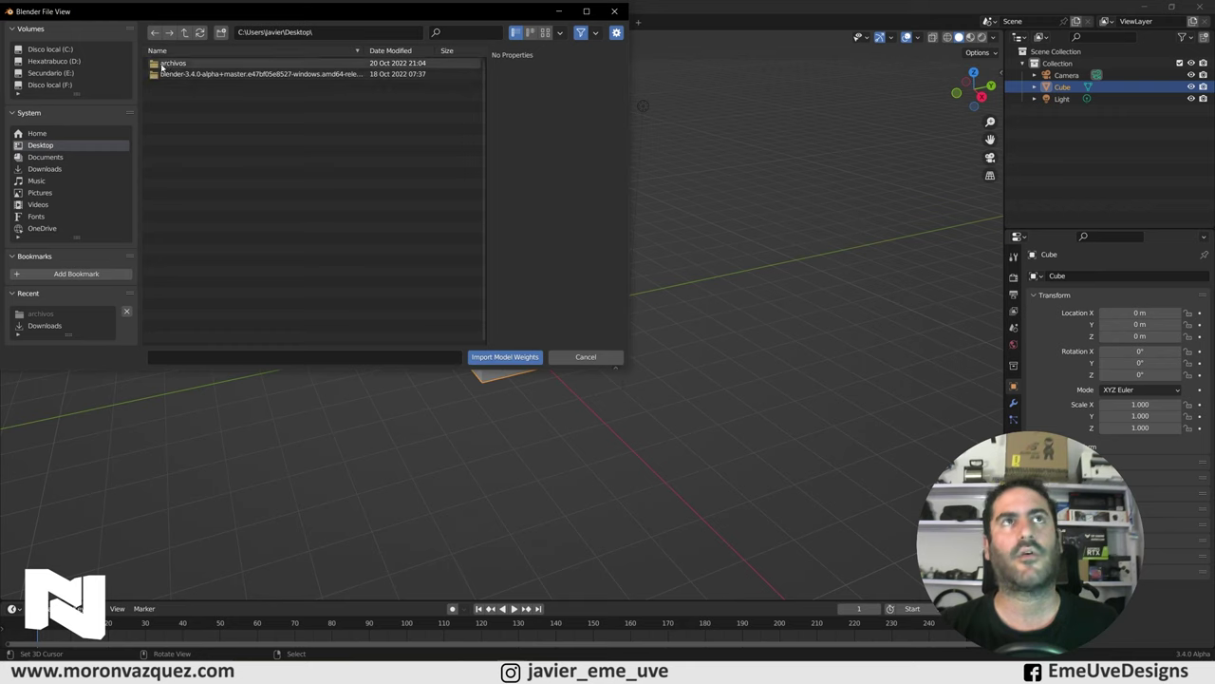
pyautogui.click(157, 67)
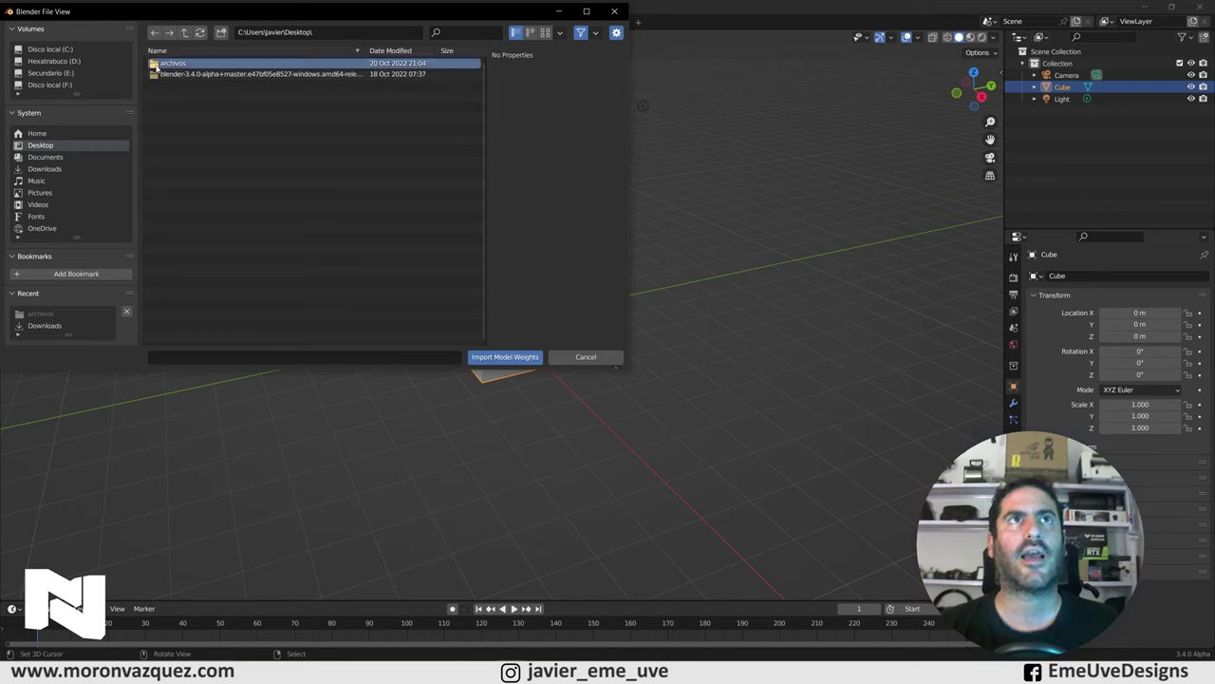
pyautogui.doubleClick(157, 67)
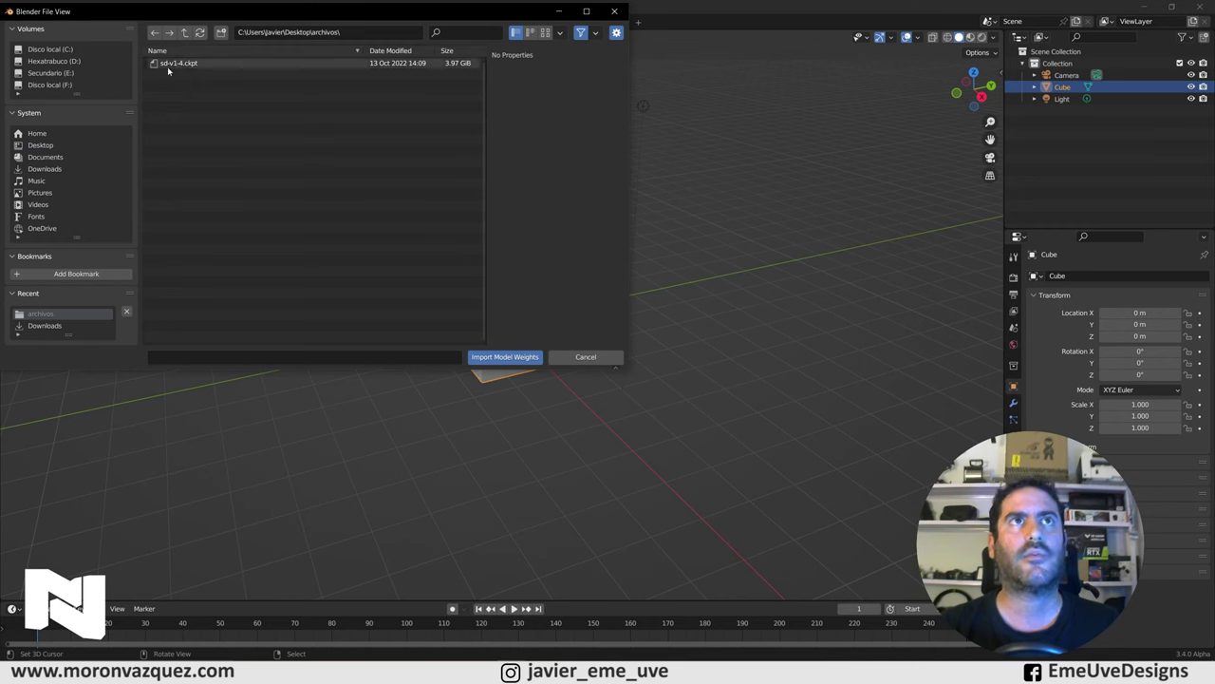
pyautogui.click(156, 64)
pyautogui.click(489, 357)
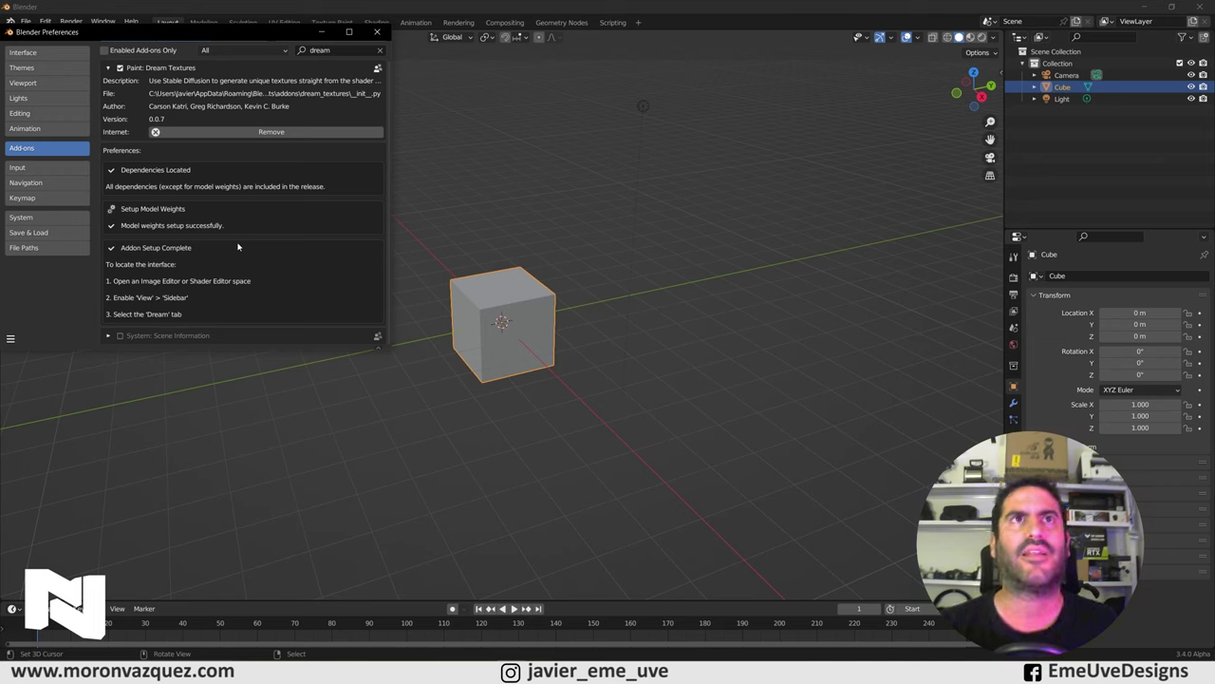
pyautogui.click(377, 31)
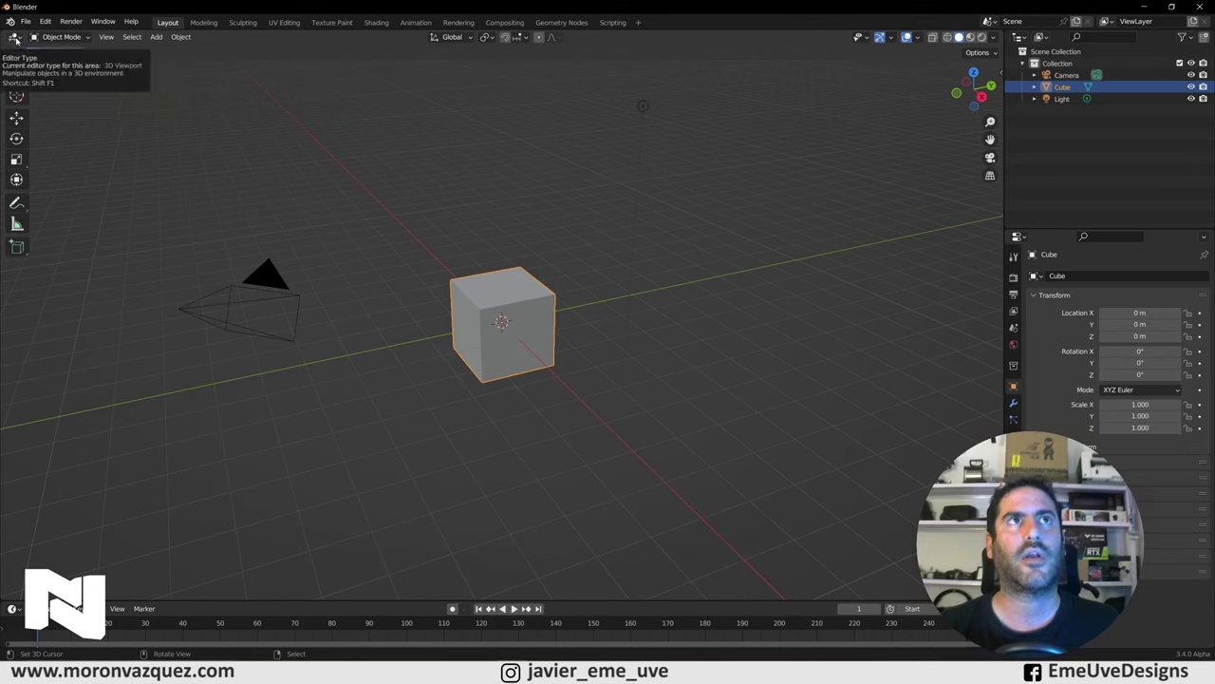
# Step: Switch the main area to the Image Editor and show the Dream tab in its sidebar
pyautogui.click(16, 41)
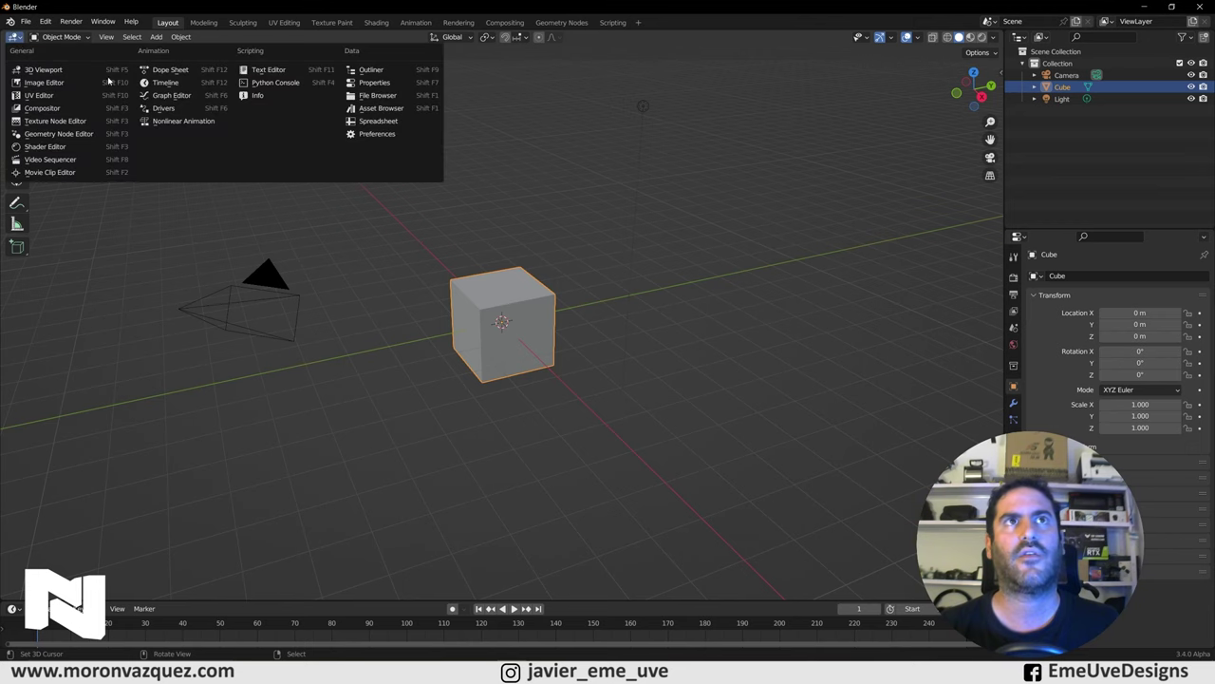
pyautogui.click(35, 84)
pyautogui.scroll(4, 580, 329)
pyautogui.scroll(2, 580, 329)
pyautogui.scroll(-2, 581, 330)
pyautogui.scroll(1, 614, 282)
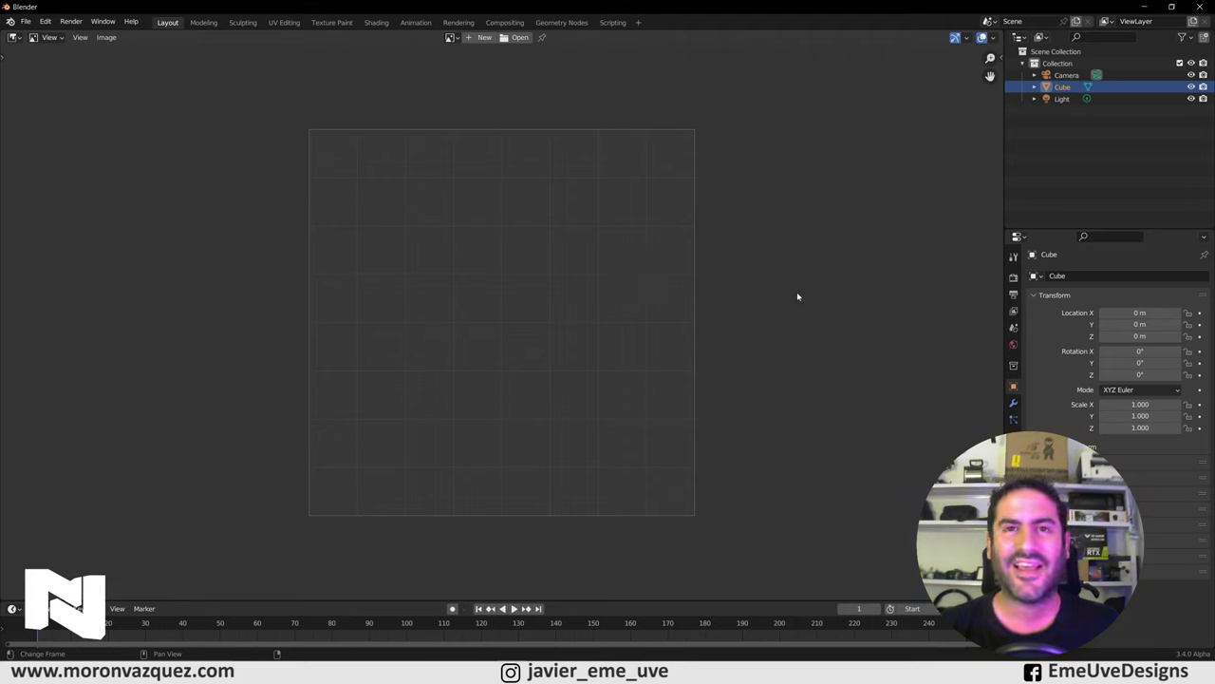
pyautogui.press('n')
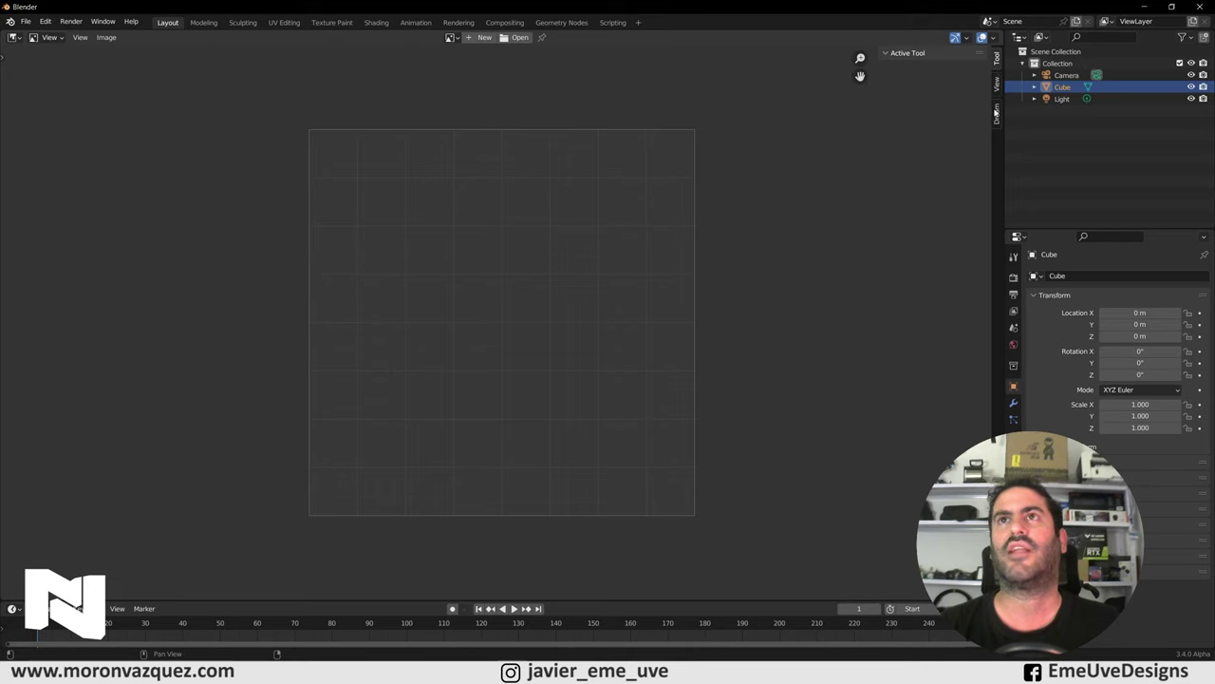
pyautogui.click(997, 114)
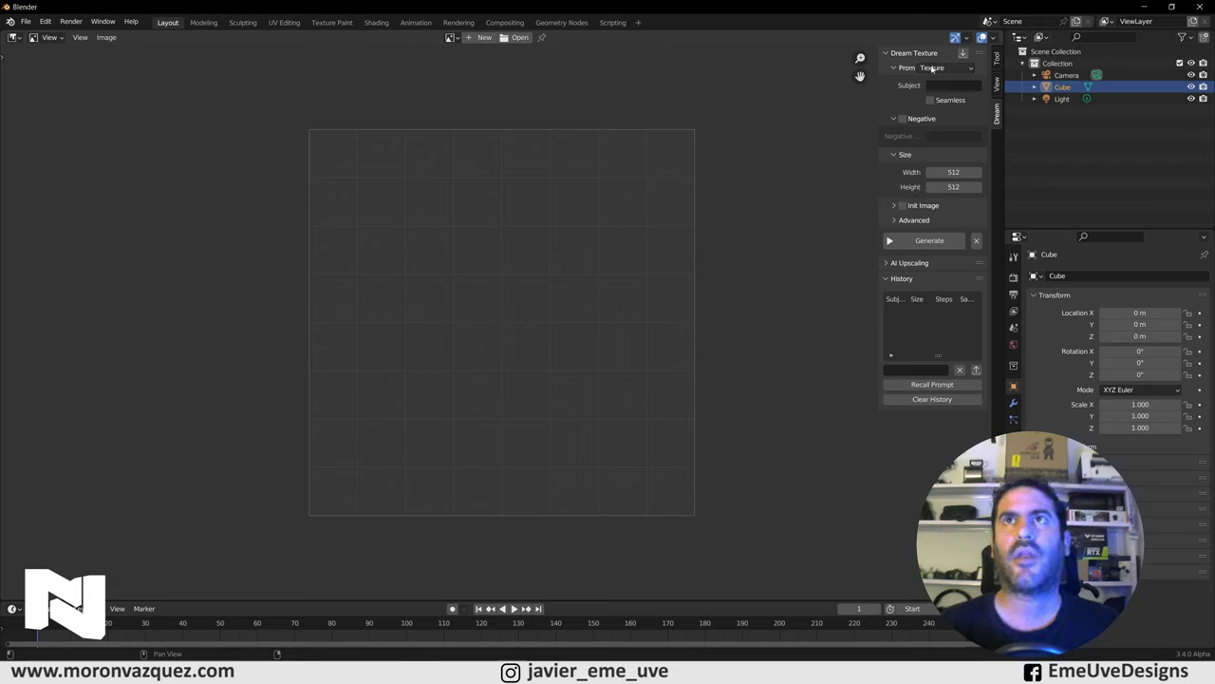
# Step: Keep the Texture preset, enter 'brick wall' as the subject and confirm 512 × 512 size
pyautogui.click(950, 71)
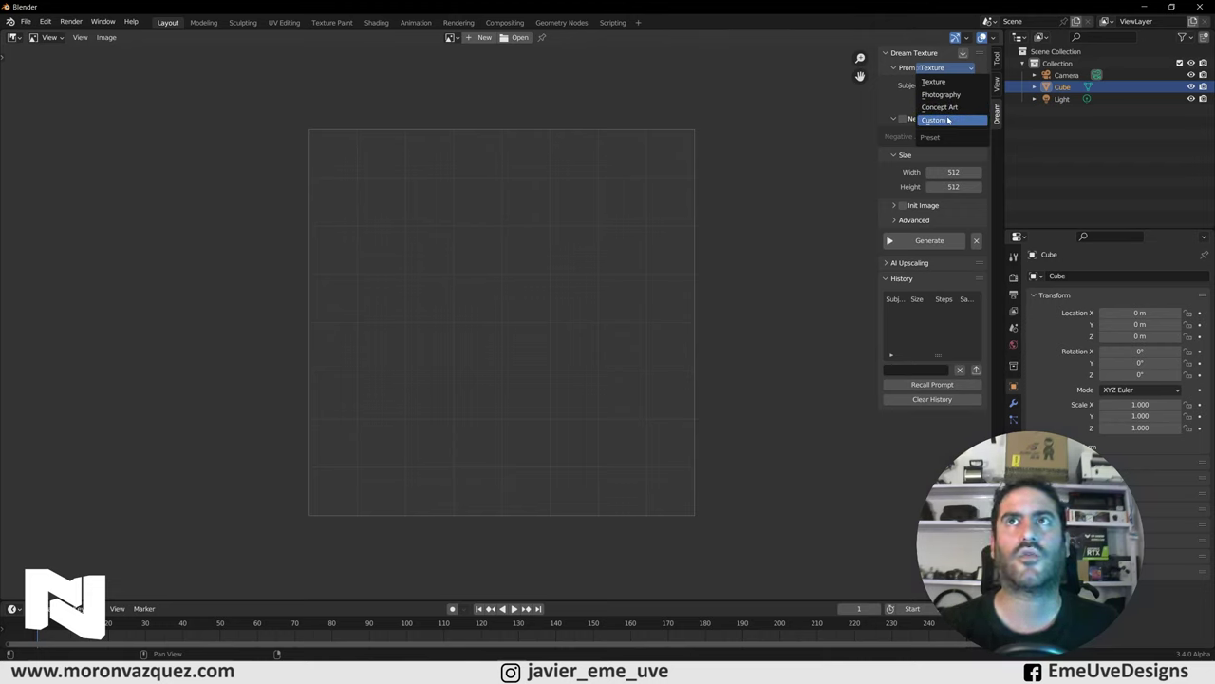
pyautogui.click(948, 120)
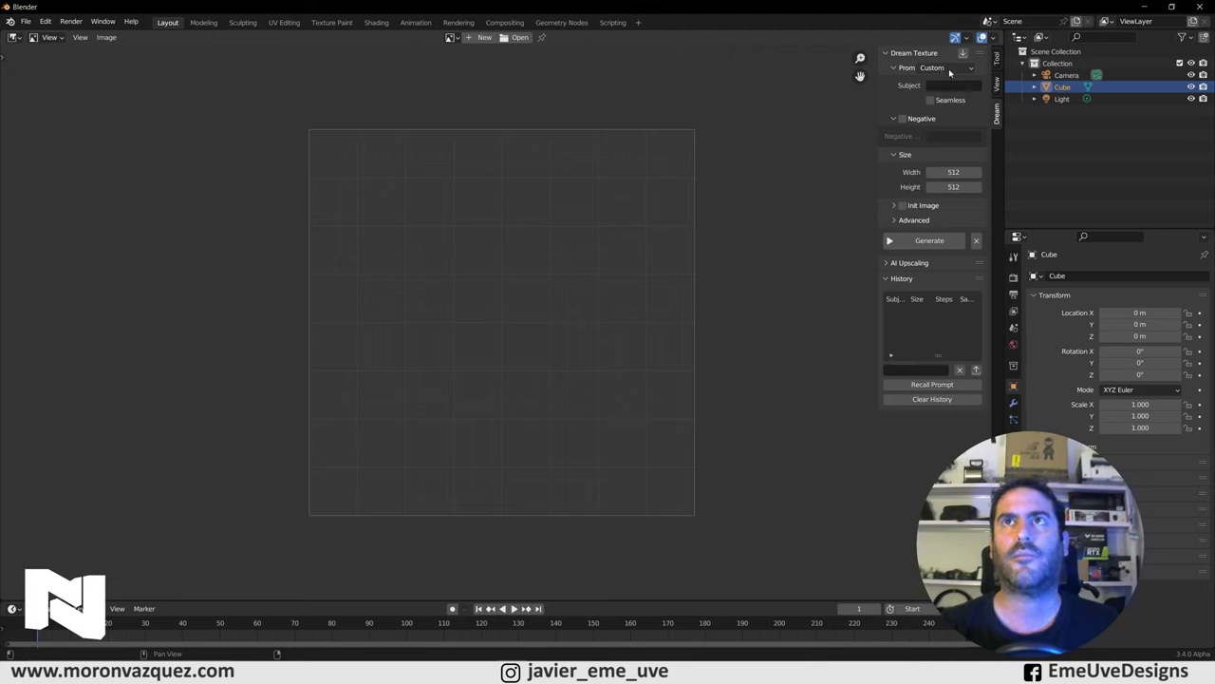
pyautogui.click(942, 68)
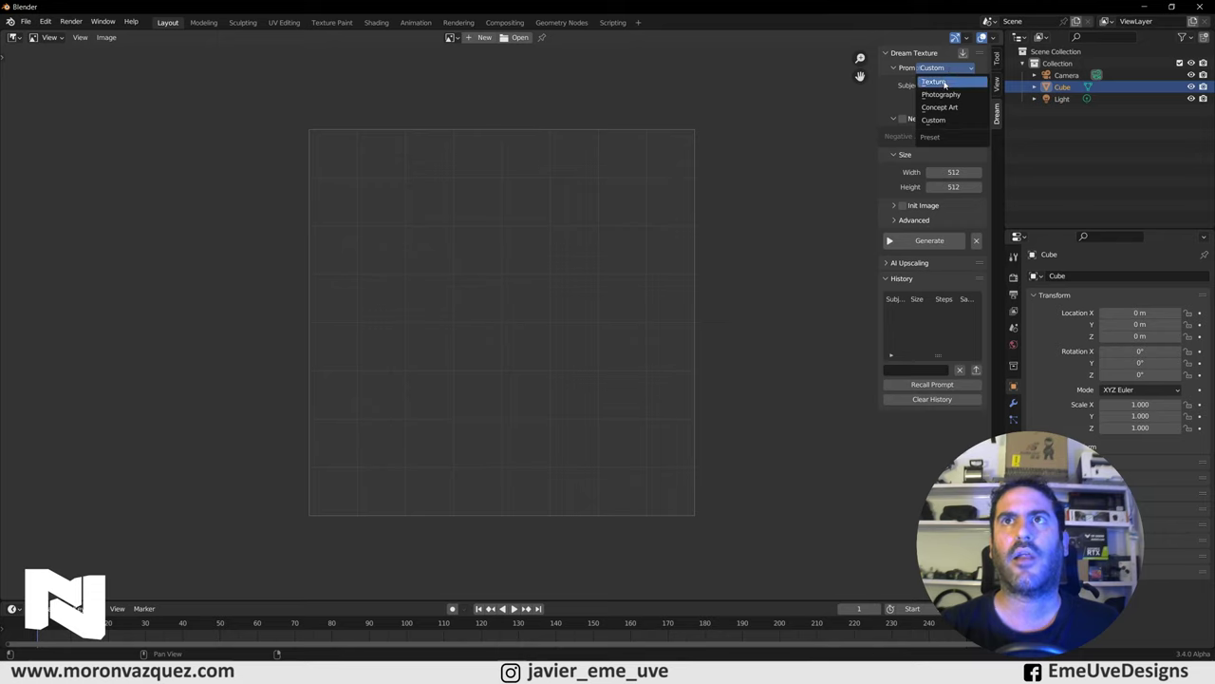
pyautogui.click(936, 81)
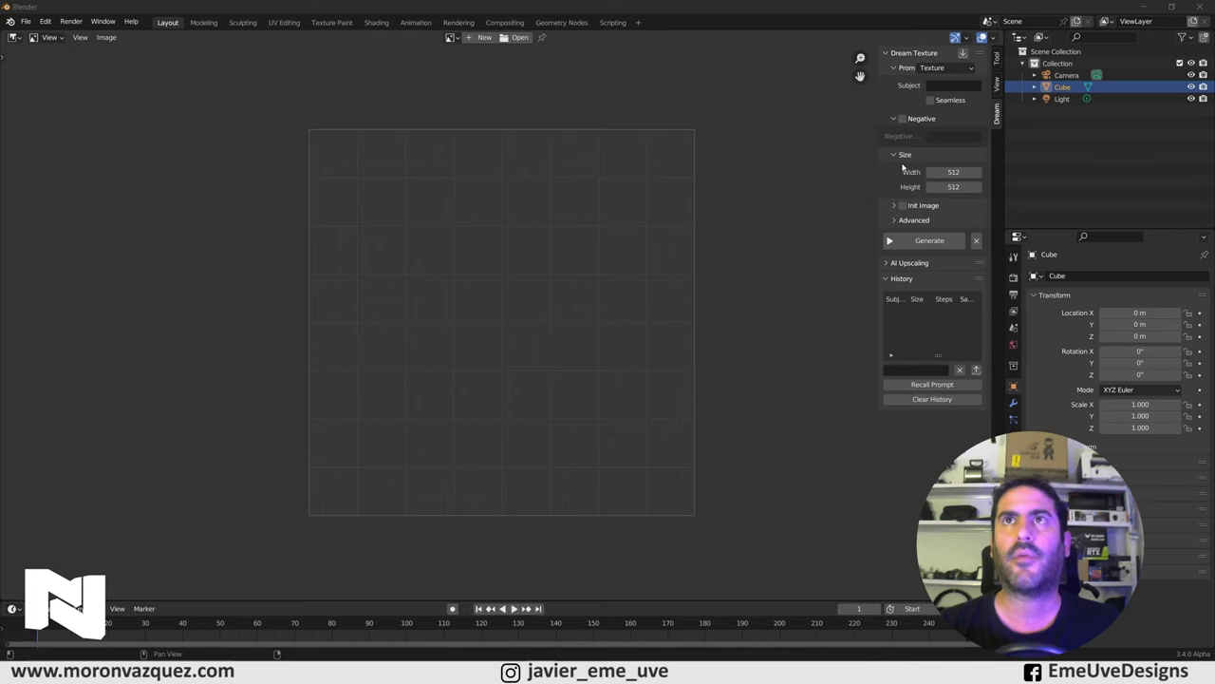
pyautogui.click(944, 86)
pyautogui.write('brick wall')
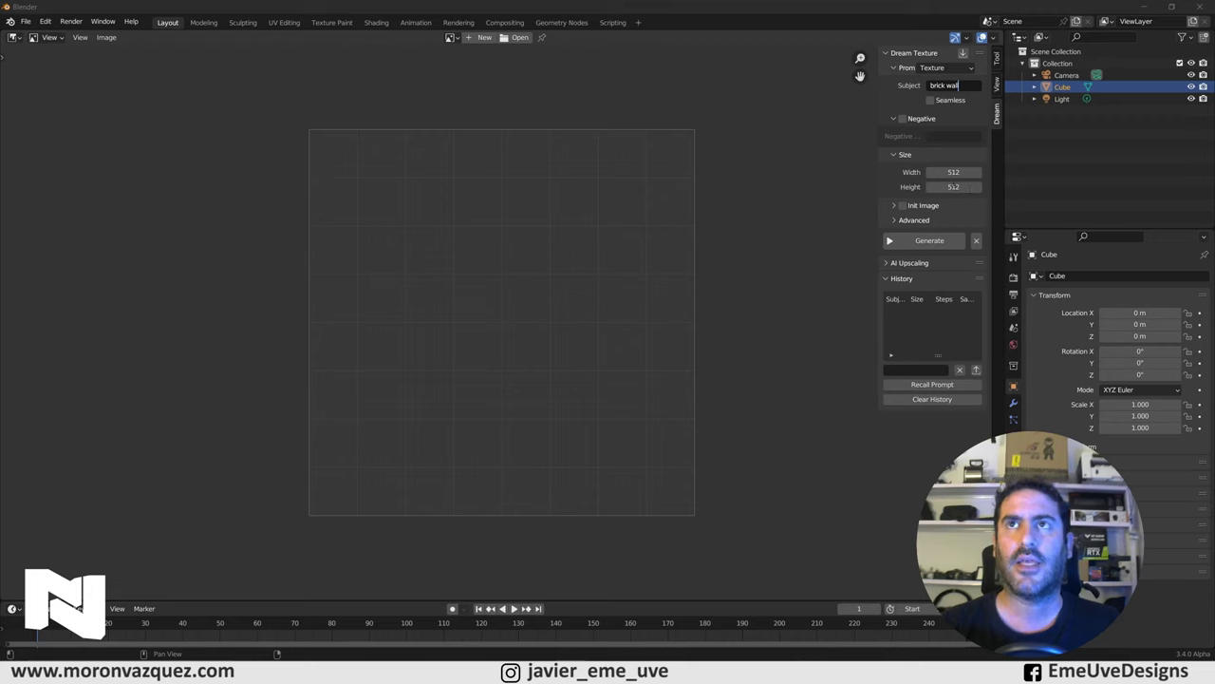
pyautogui.press('Return')
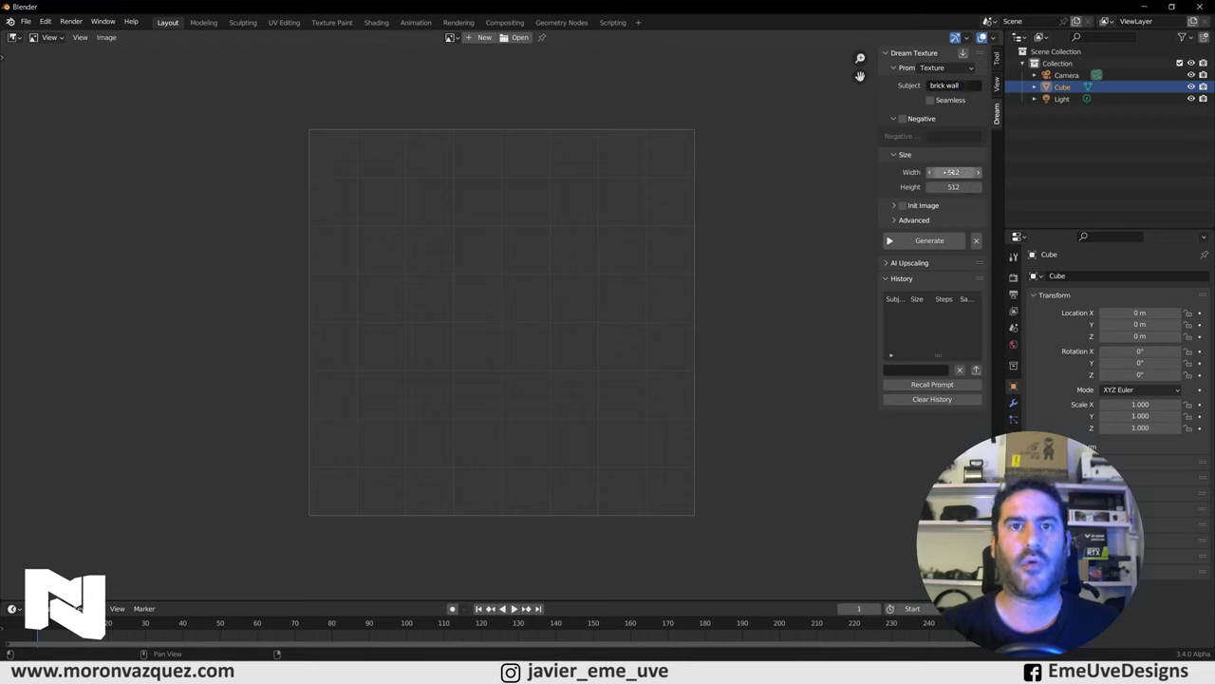
pyautogui.doubleClick(953, 187)
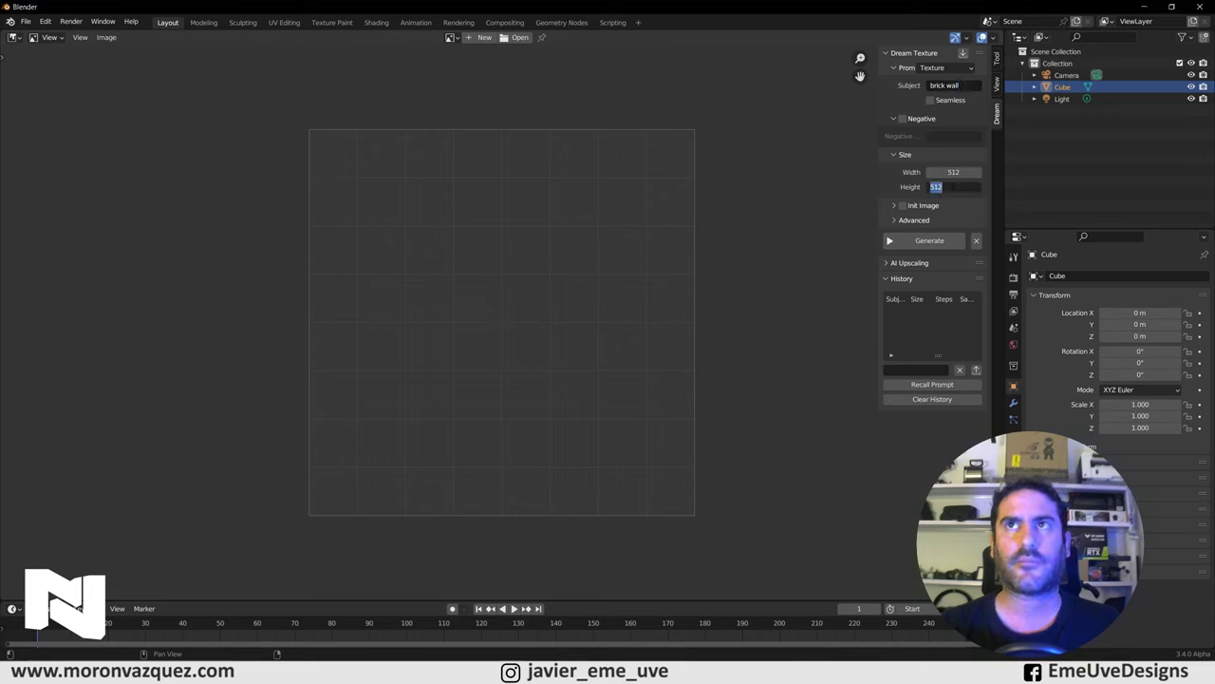
pyautogui.press('Return')
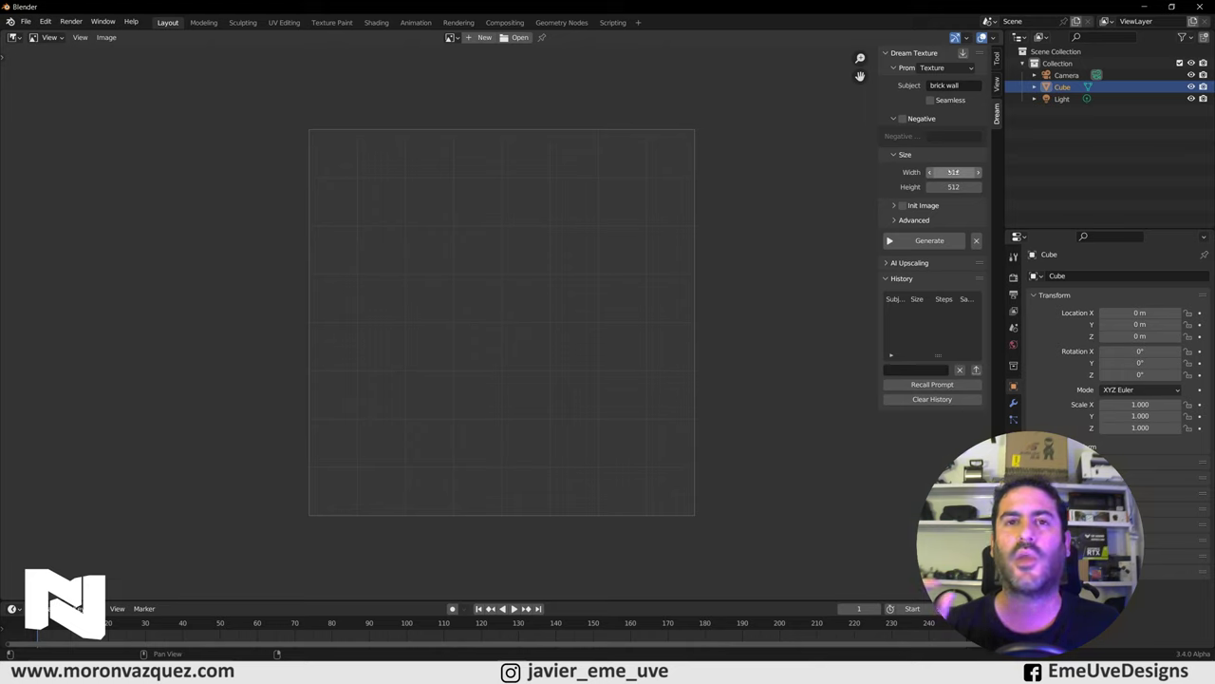
# Step: Generate the 512 × 512 brick wall texture and expand the Advanced settings
pyautogui.click(919, 243)
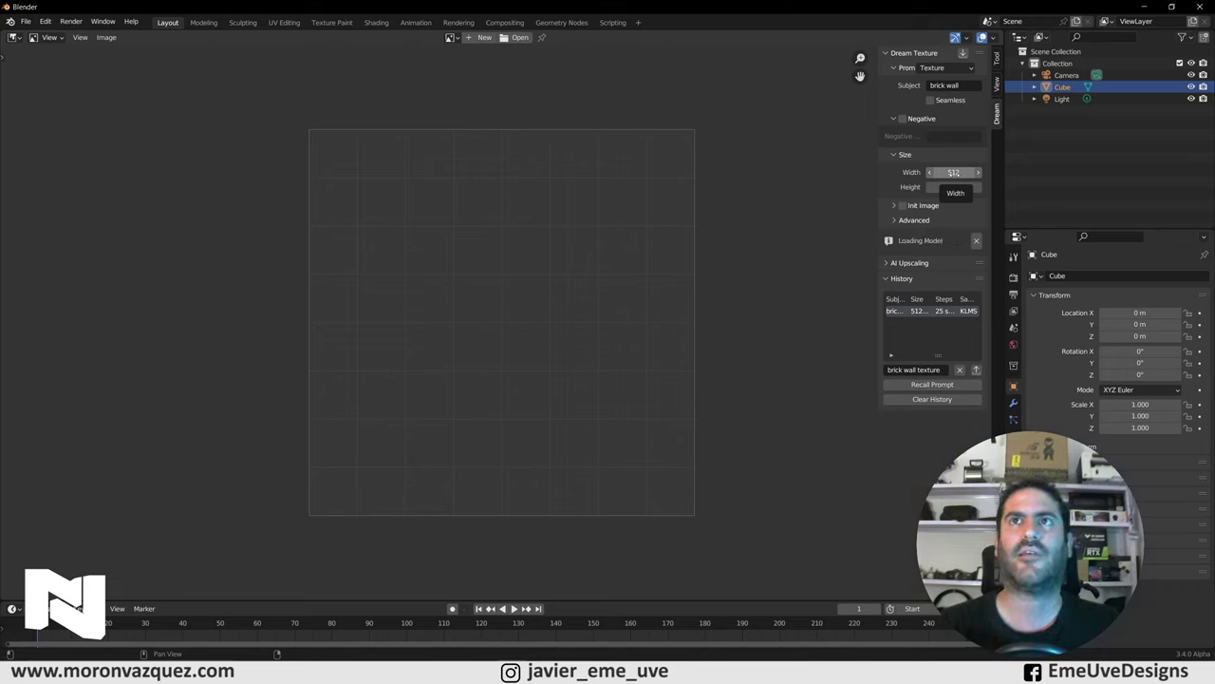
pyautogui.click(895, 221)
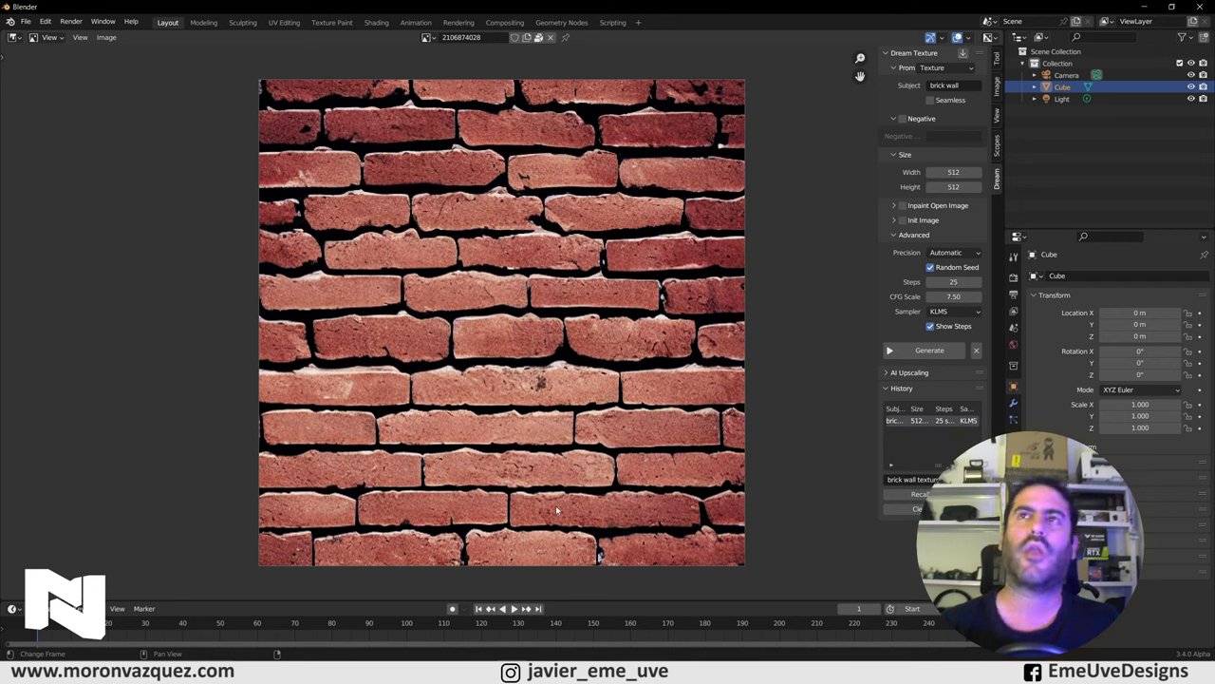
pyautogui.click(997, 115)
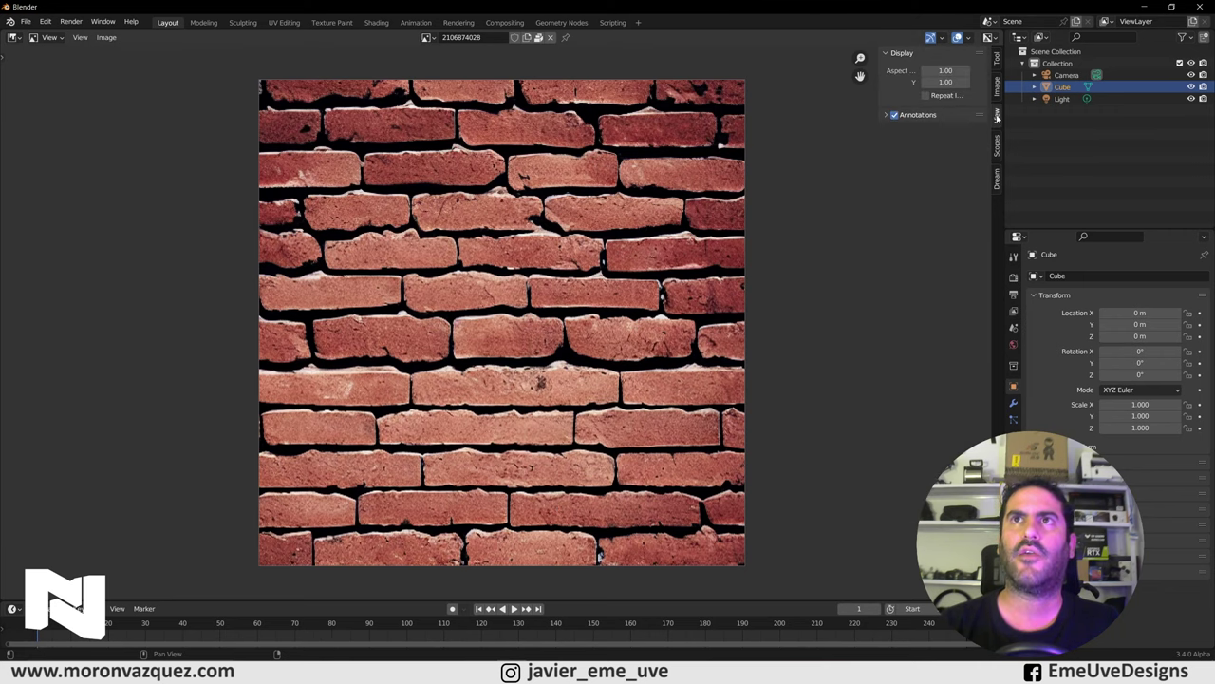
pyautogui.click(929, 96)
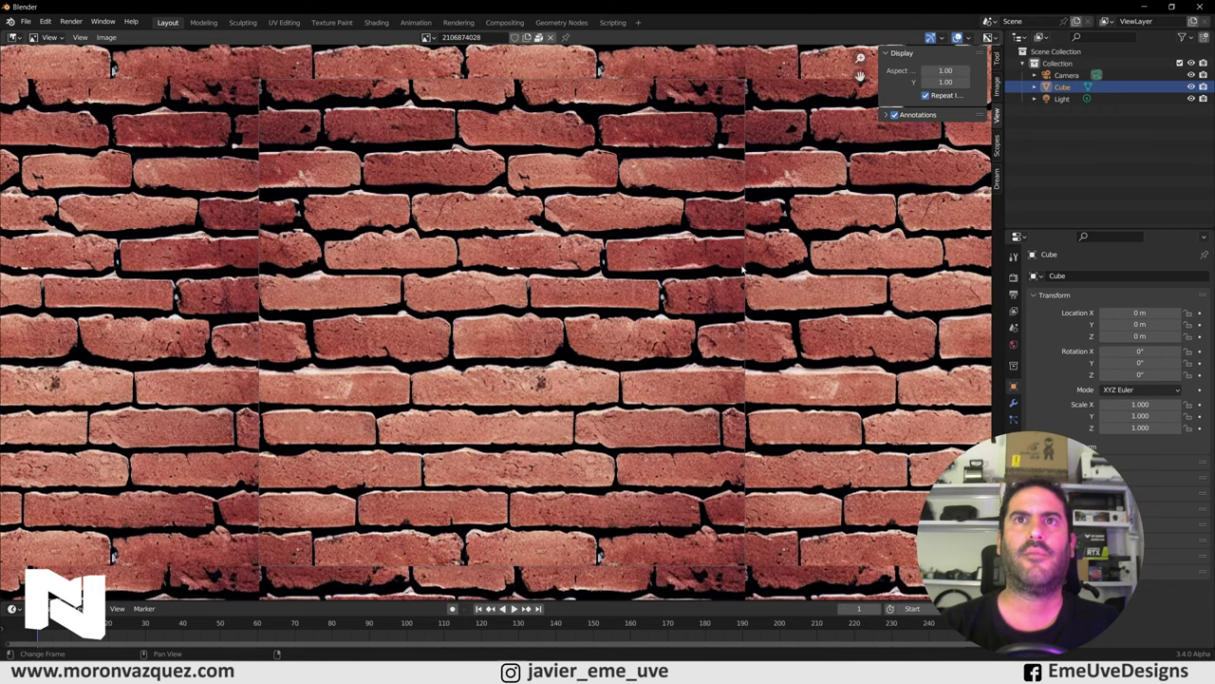
pyautogui.scroll(-2, 743, 270)
pyautogui.scroll(-1, 743, 270)
pyautogui.scroll(-1, 744, 269)
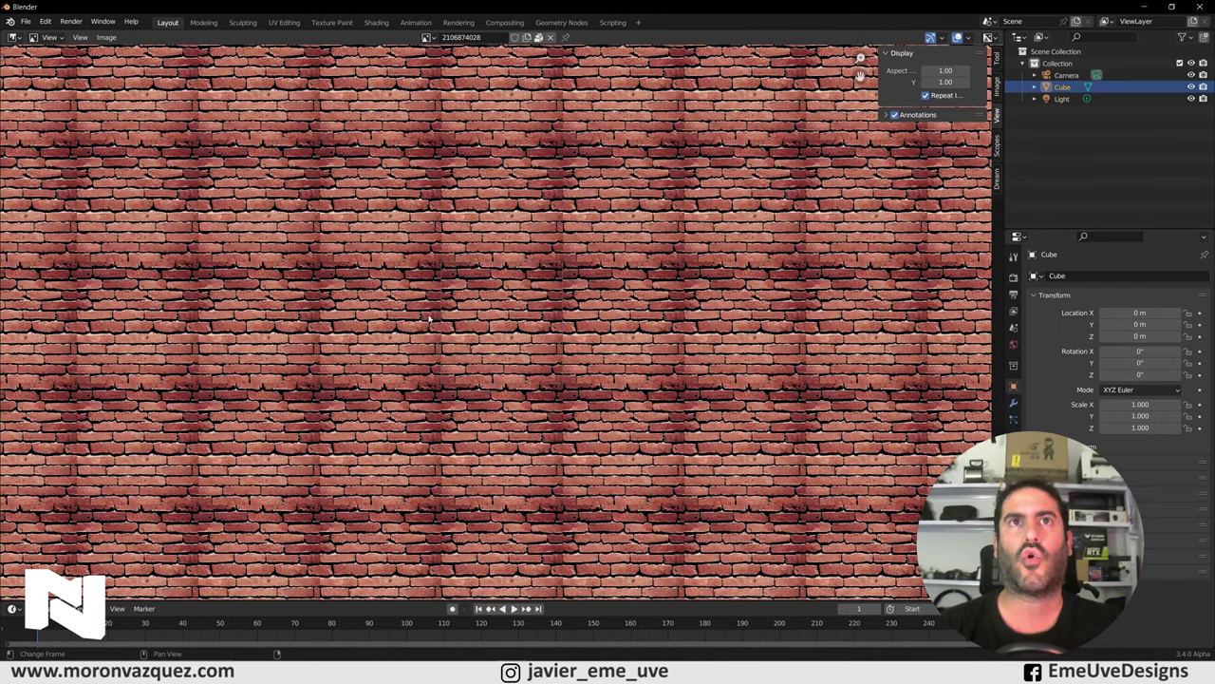
pyautogui.scroll(3, 468, 375)
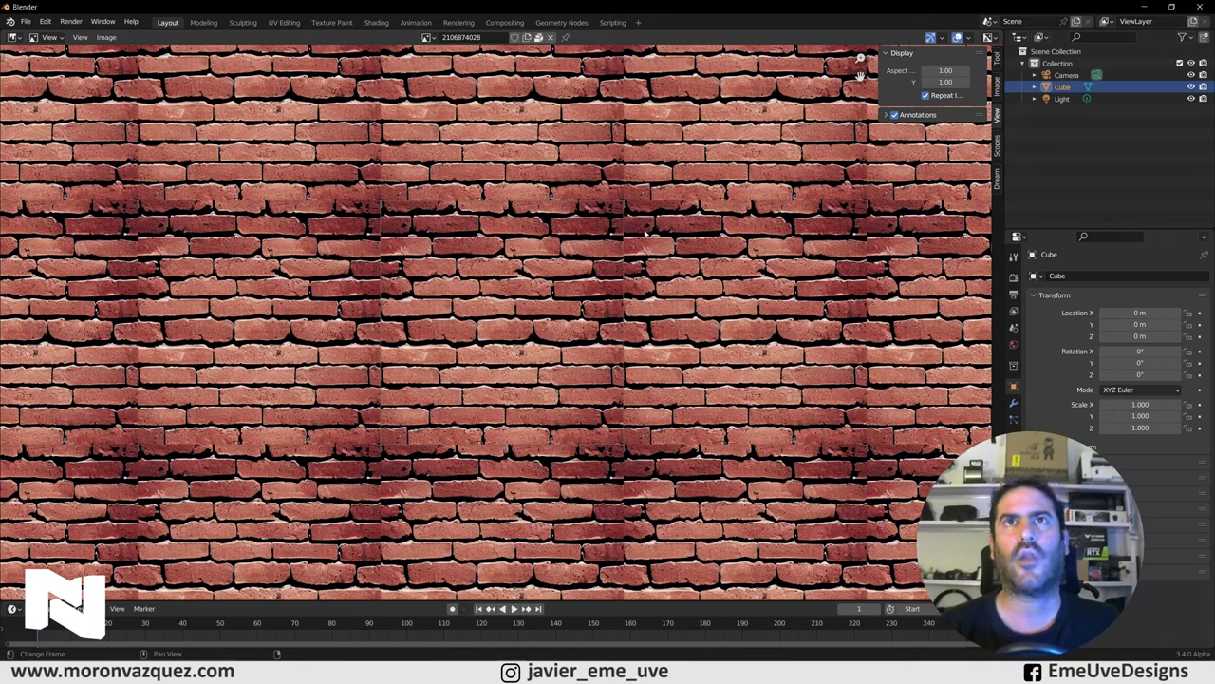
pyautogui.scroll(3, 375, 228)
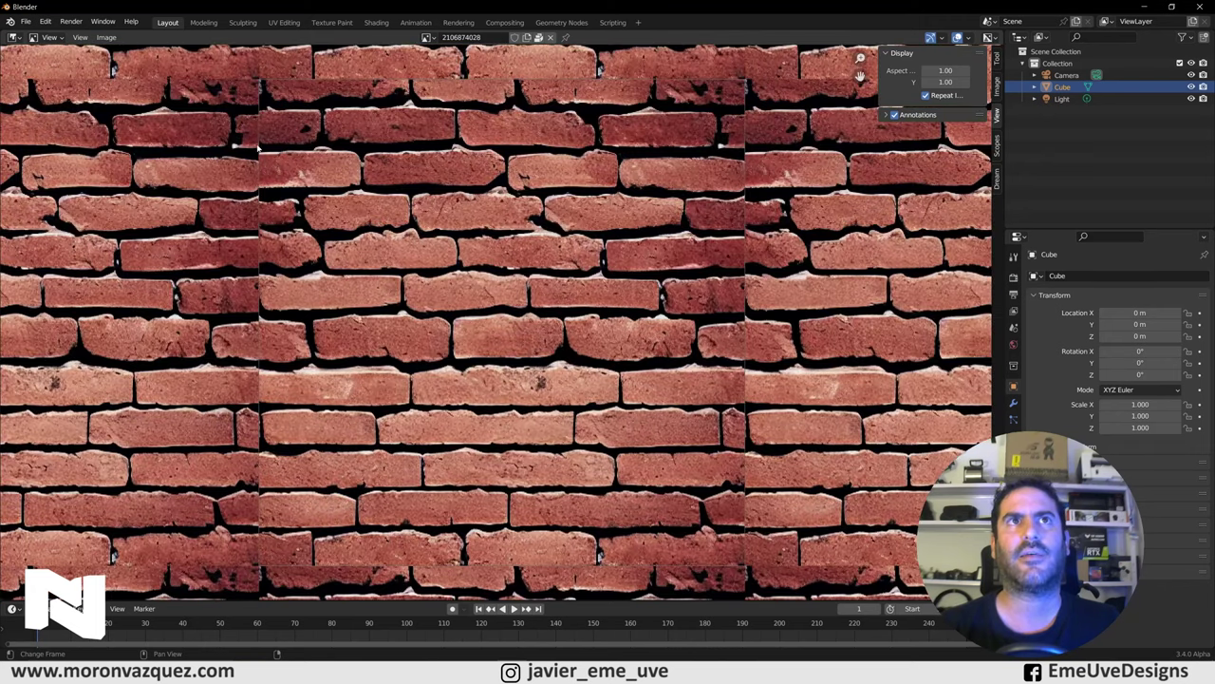
pyautogui.scroll(-2, 732, 202)
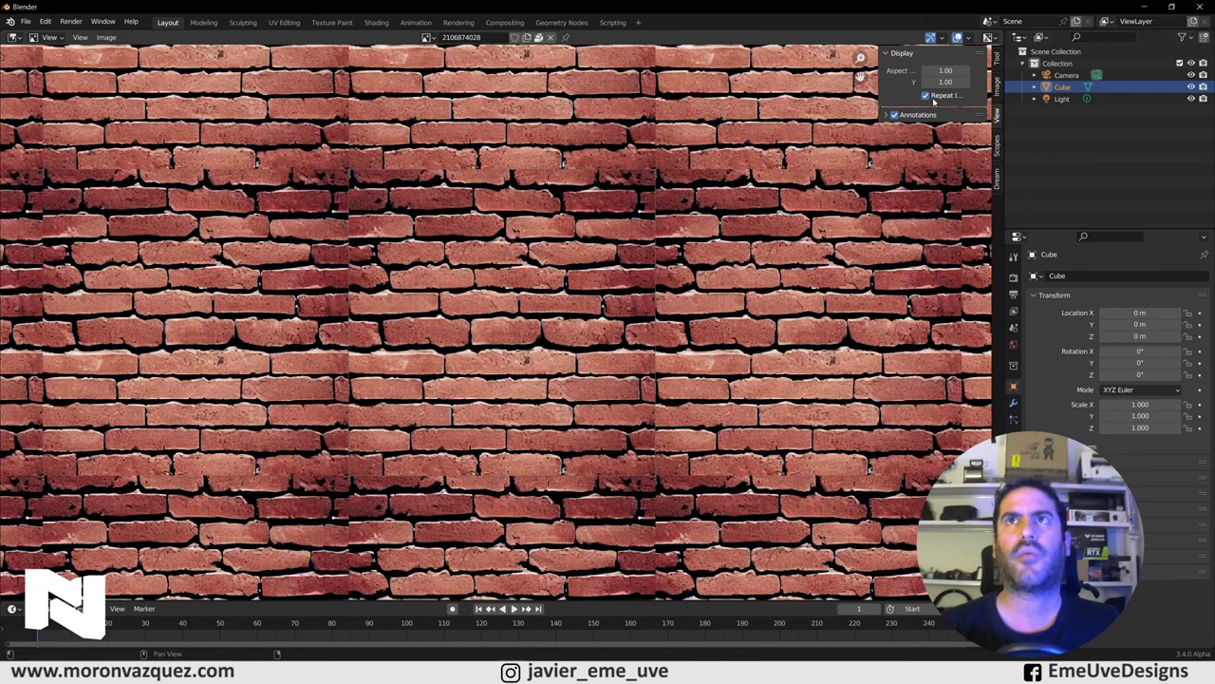
pyautogui.click(926, 95)
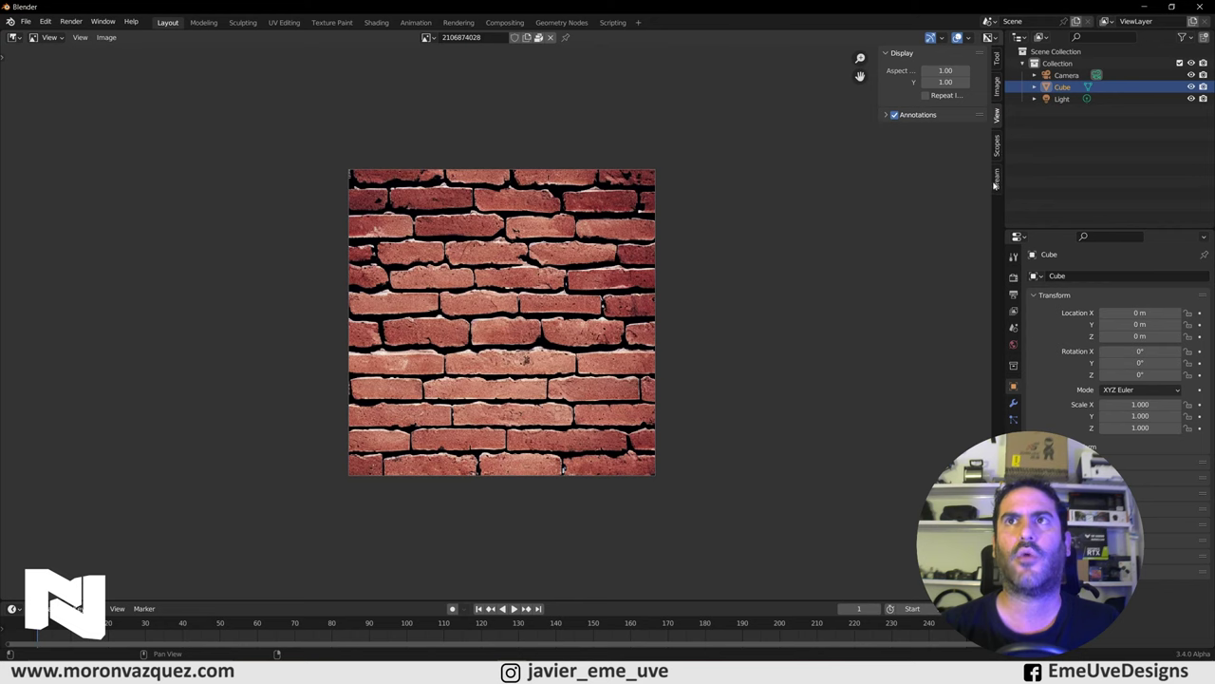
pyautogui.click(996, 179)
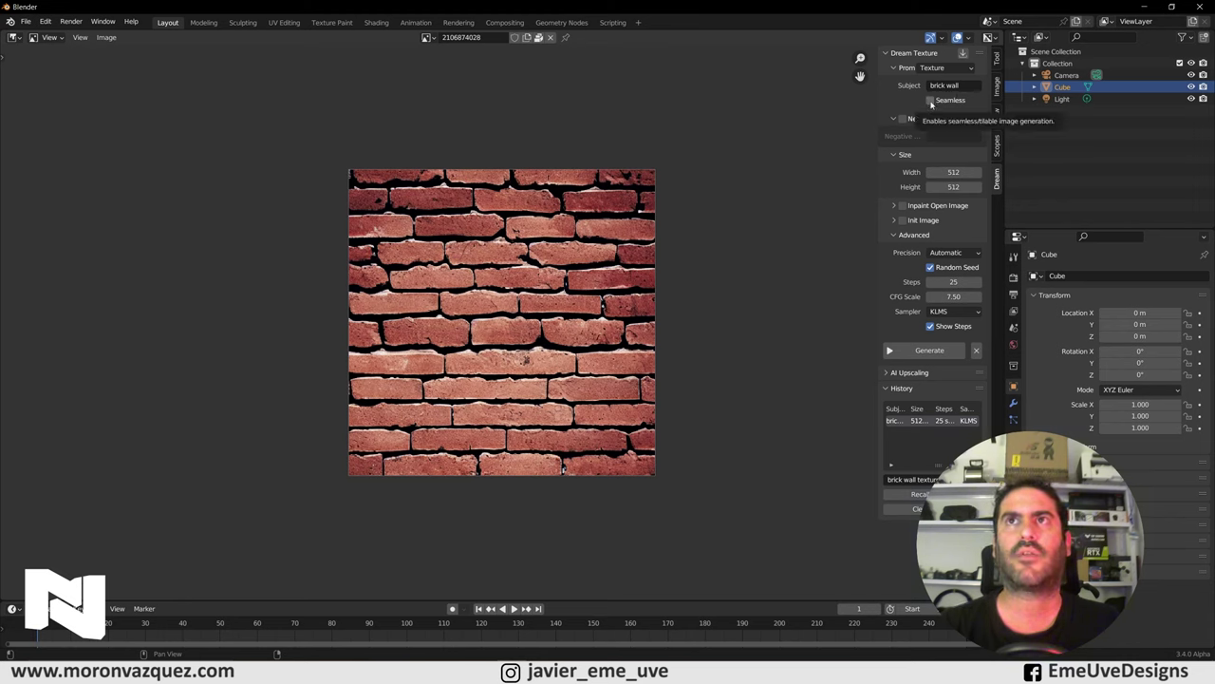
# Step: Enable Seamless and generate a new tileable 512 × 512 brick wall texture
pyautogui.click(931, 101)
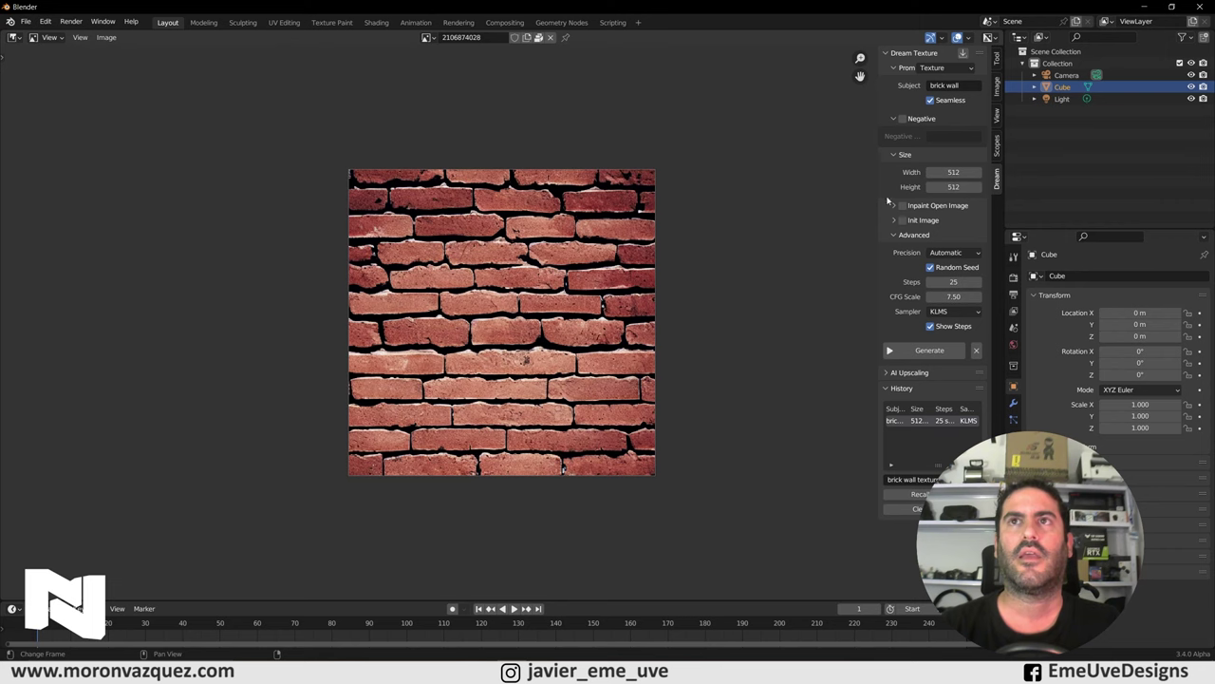
pyautogui.click(912, 351)
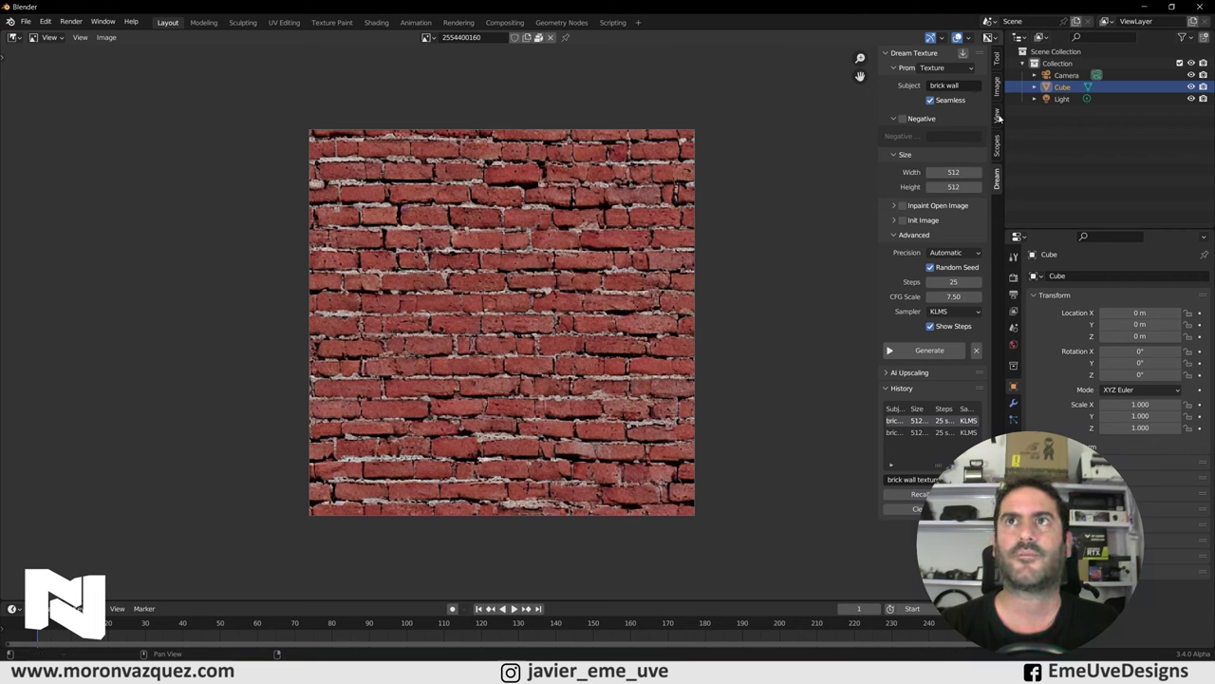
pyautogui.click(997, 115)
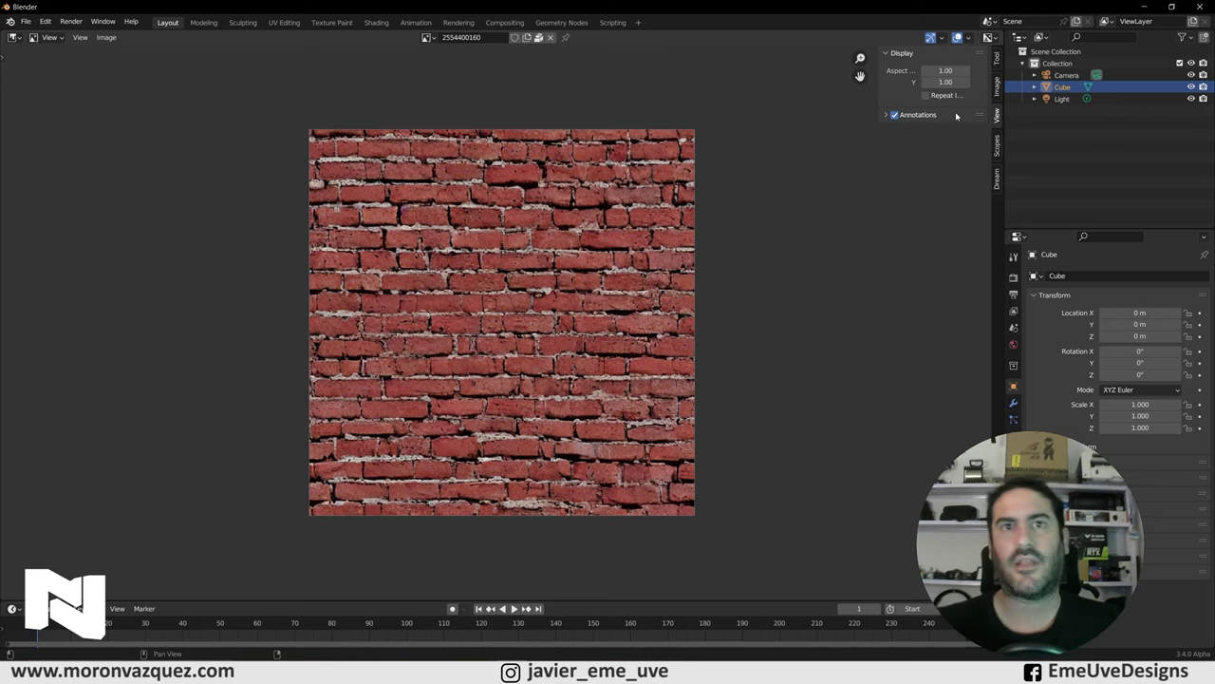
pyautogui.click(924, 95)
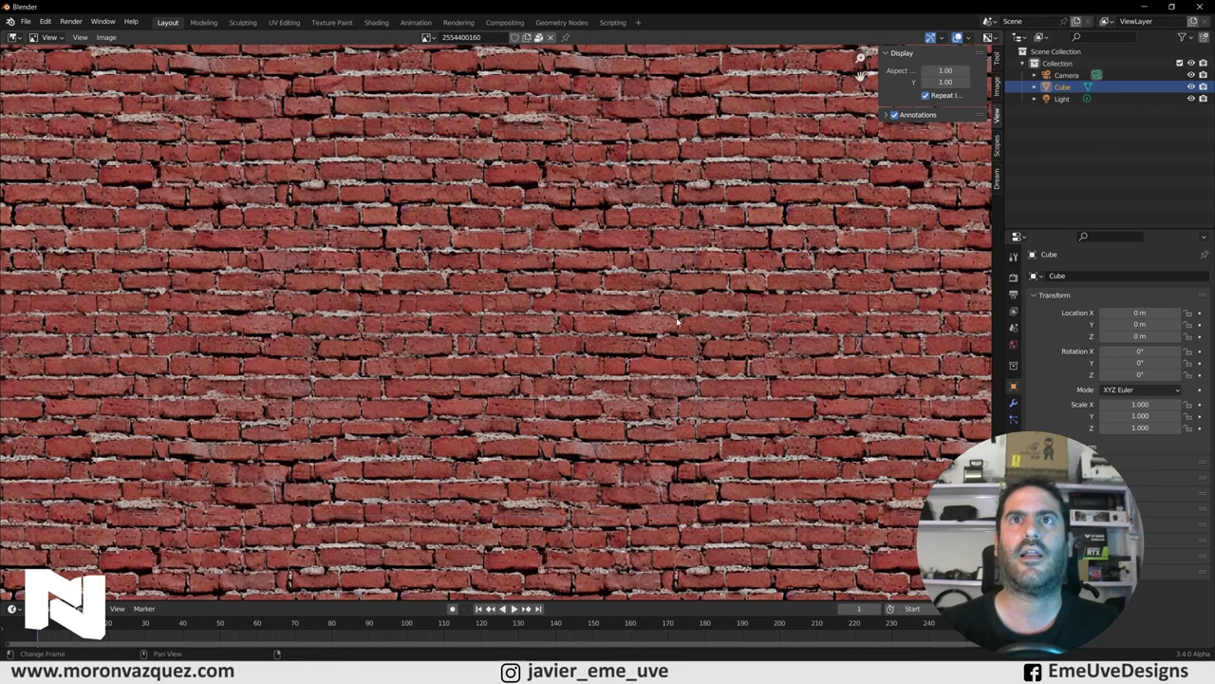
pyautogui.scroll(2, 698, 163)
pyautogui.scroll(1, 740, 220)
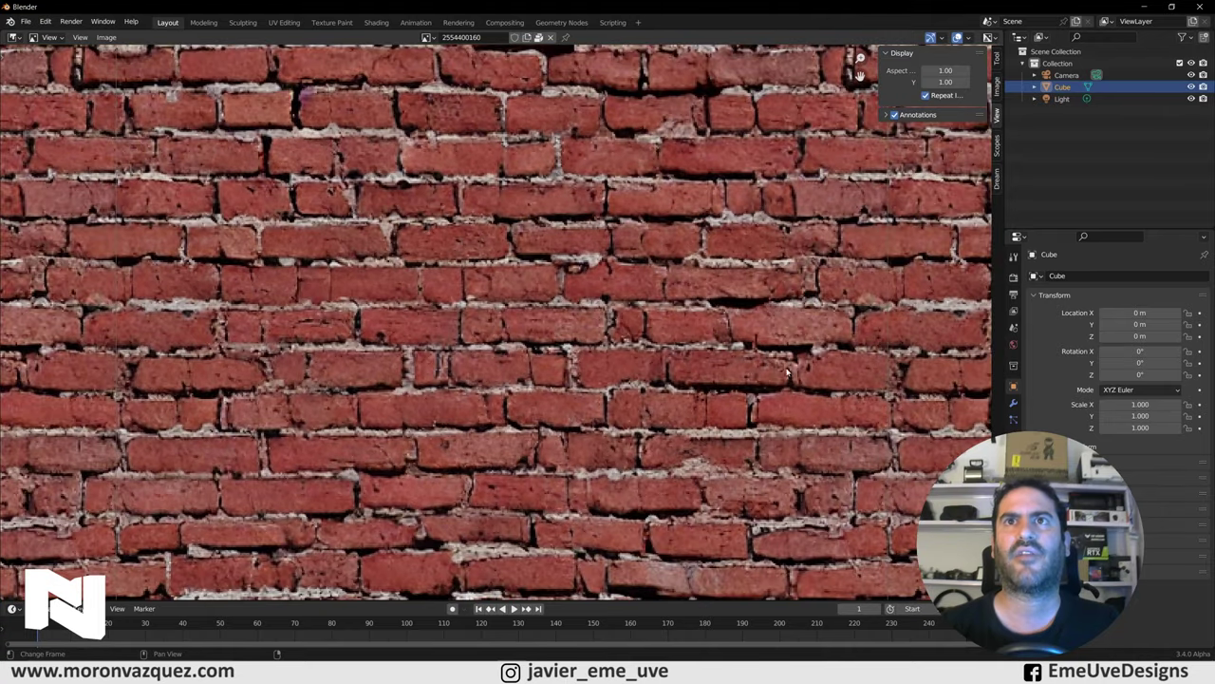
pyautogui.scroll(-1, 793, 365)
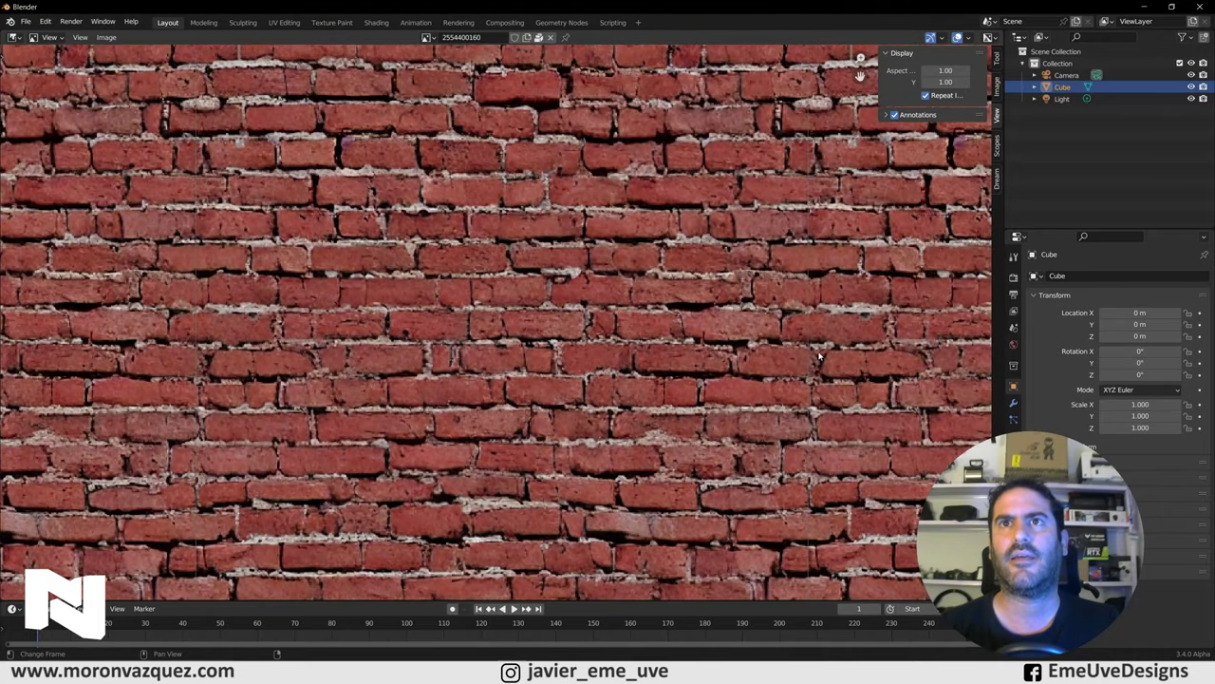
pyautogui.scroll(-2, 786, 495)
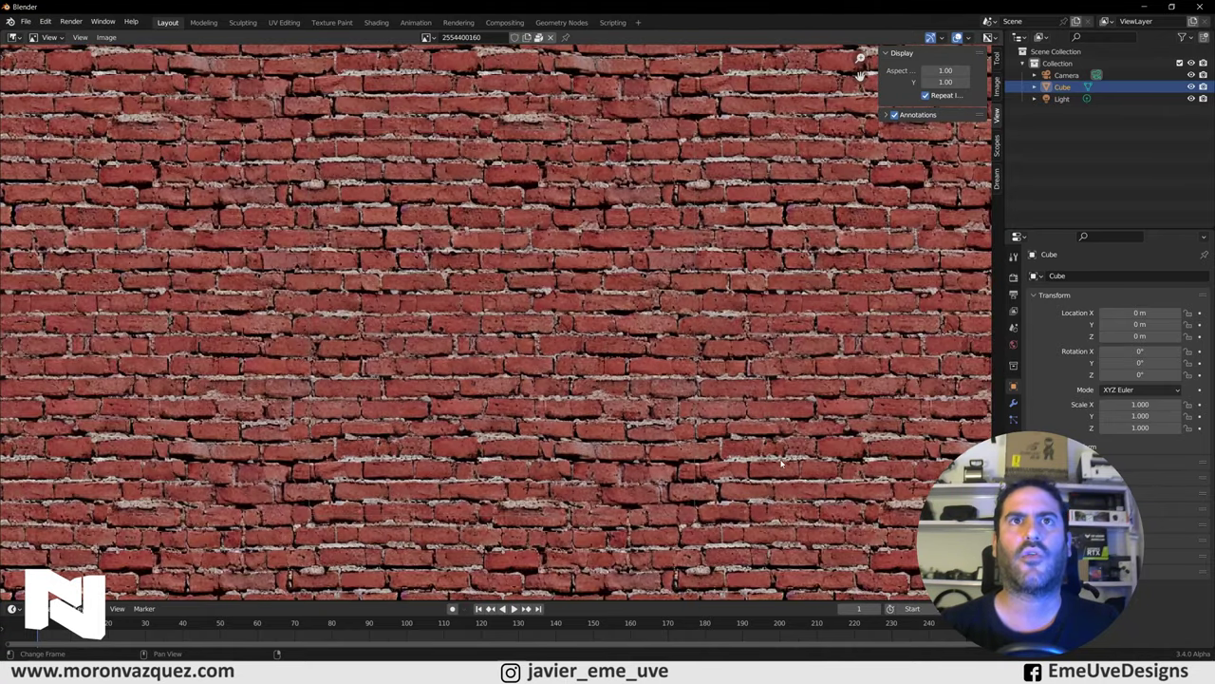
pyautogui.scroll(-1, 617, 428)
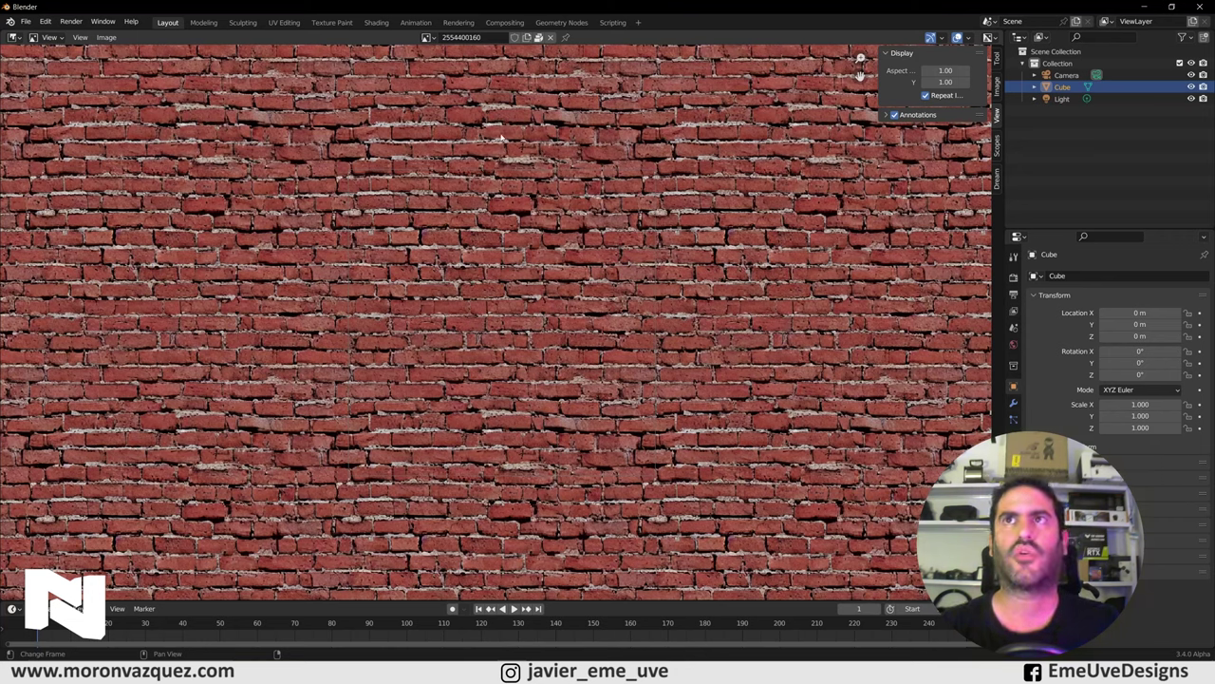
pyautogui.click(997, 180)
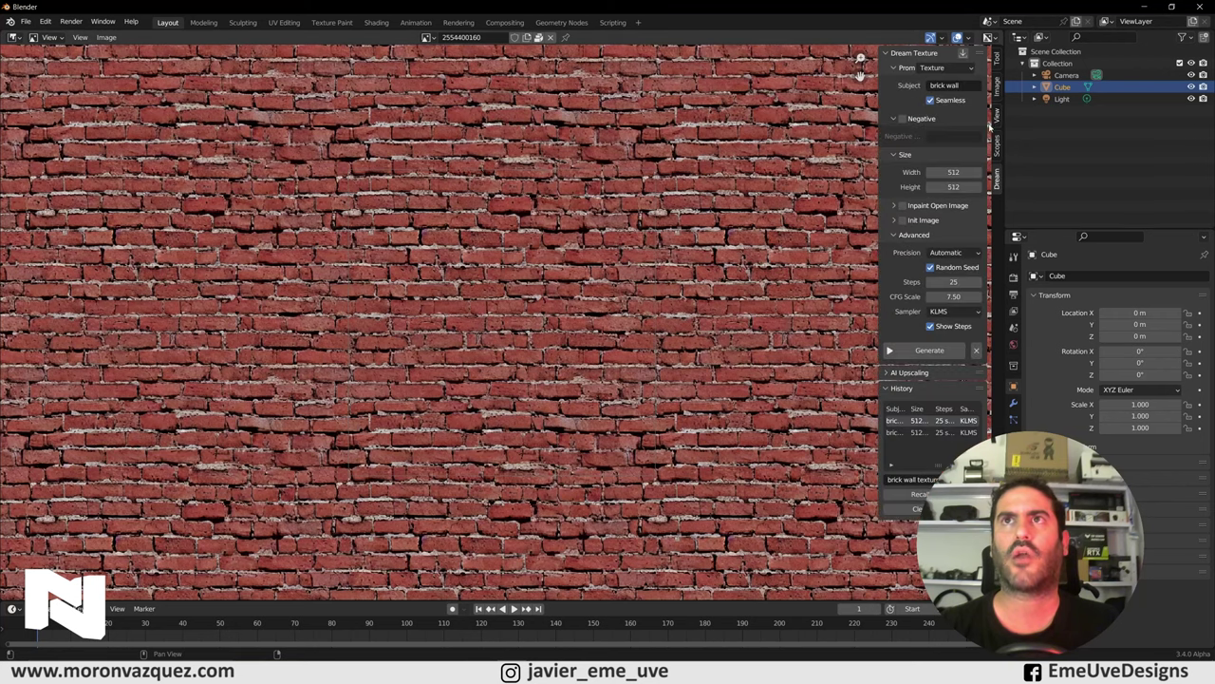
pyautogui.click(997, 116)
pyautogui.click(927, 96)
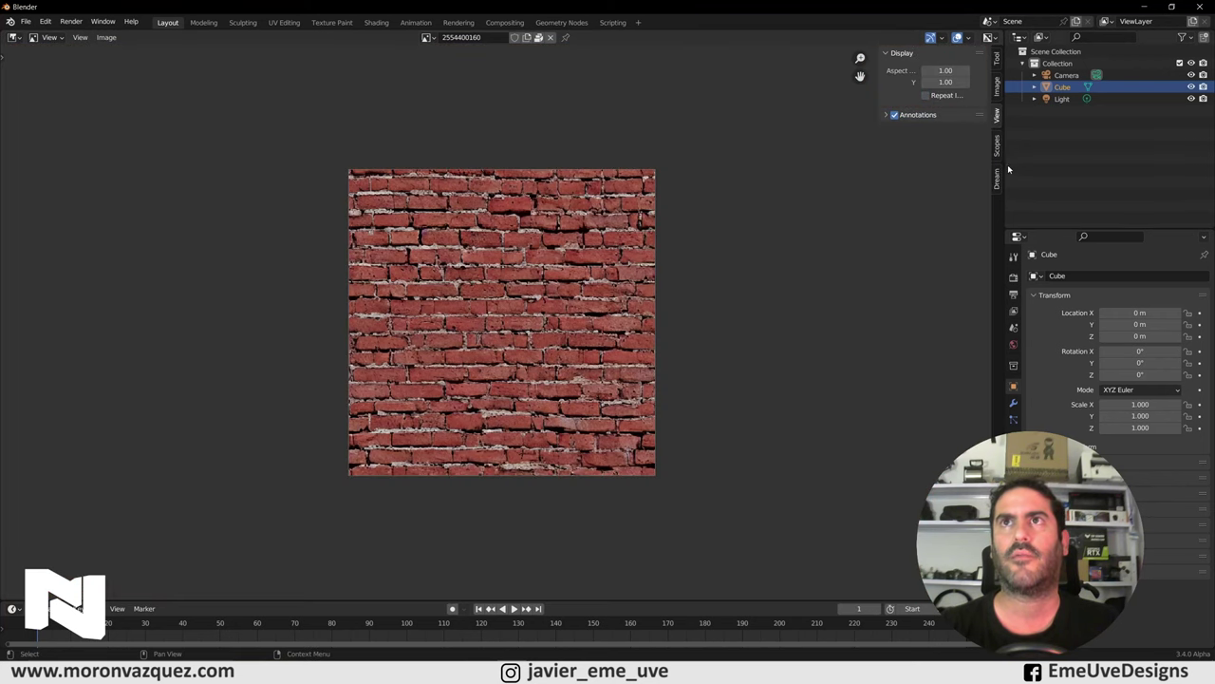
# Step: Enable Init Image at 0.75 strength and switch the prompt preset to Photography
pyautogui.click(997, 180)
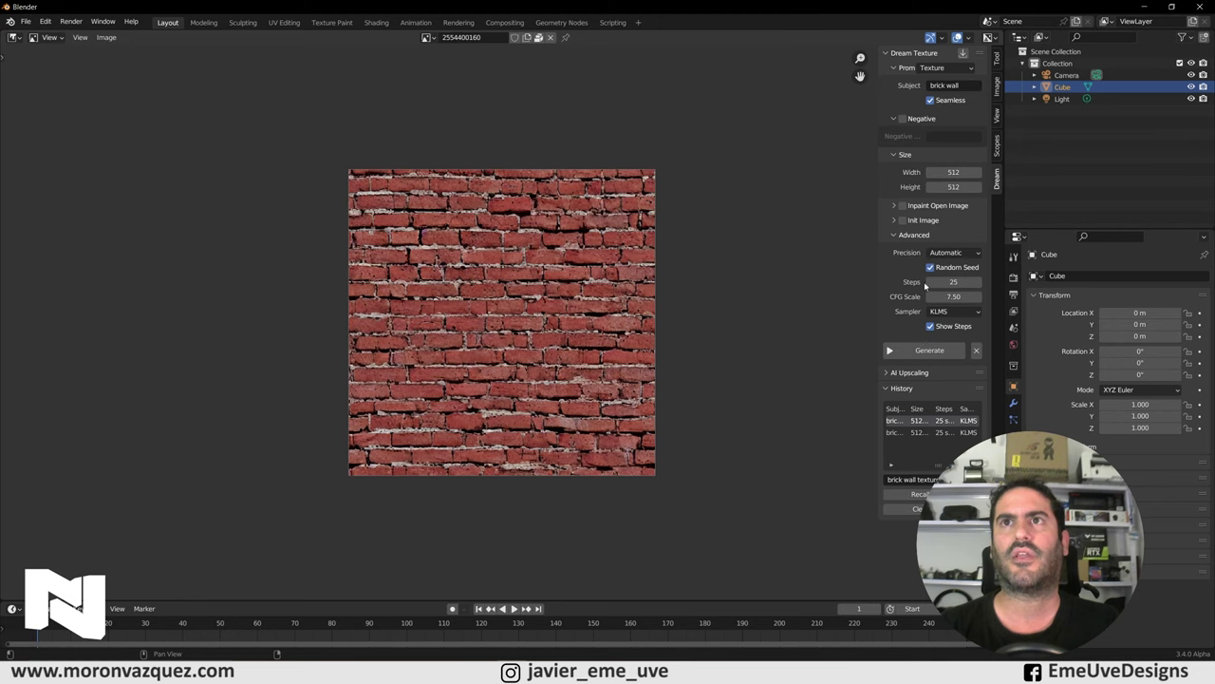
pyautogui.click(955, 282)
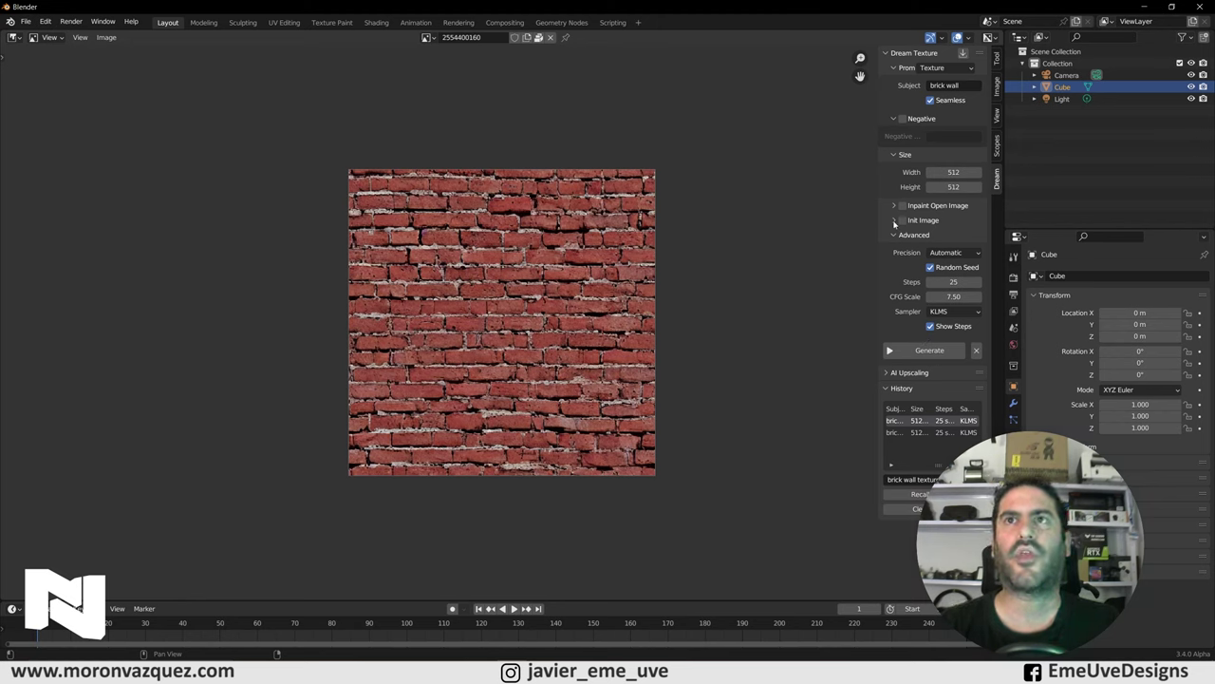
pyautogui.click(903, 220)
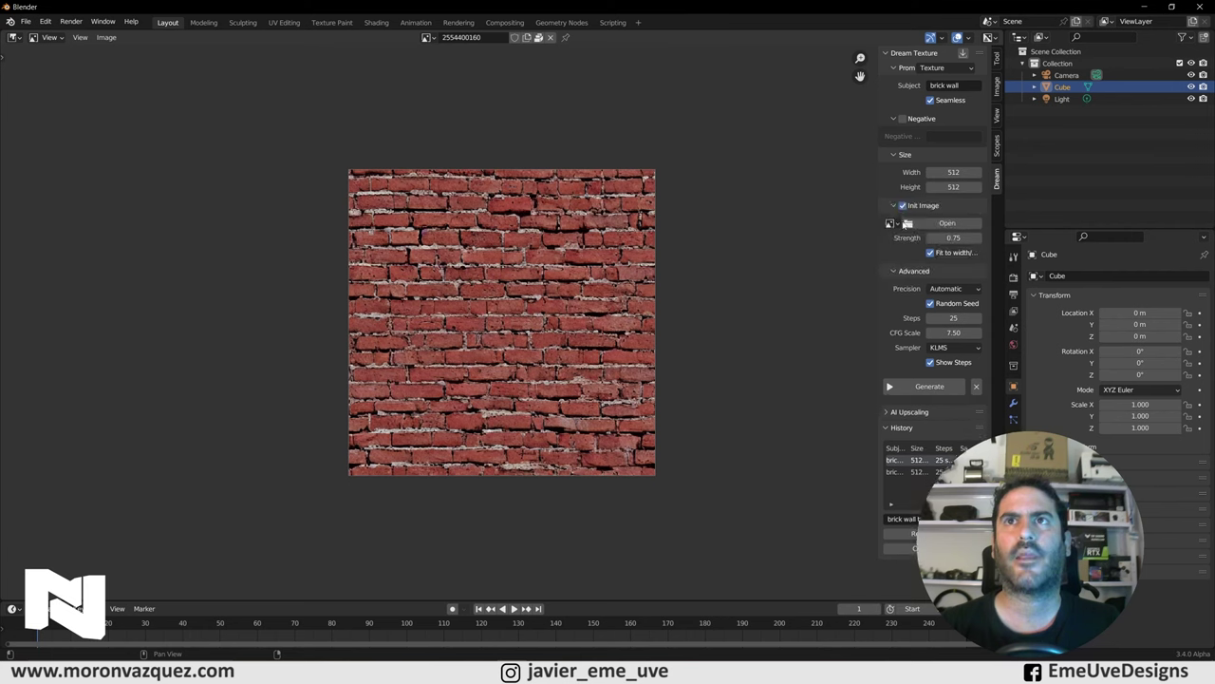
pyautogui.click(894, 206)
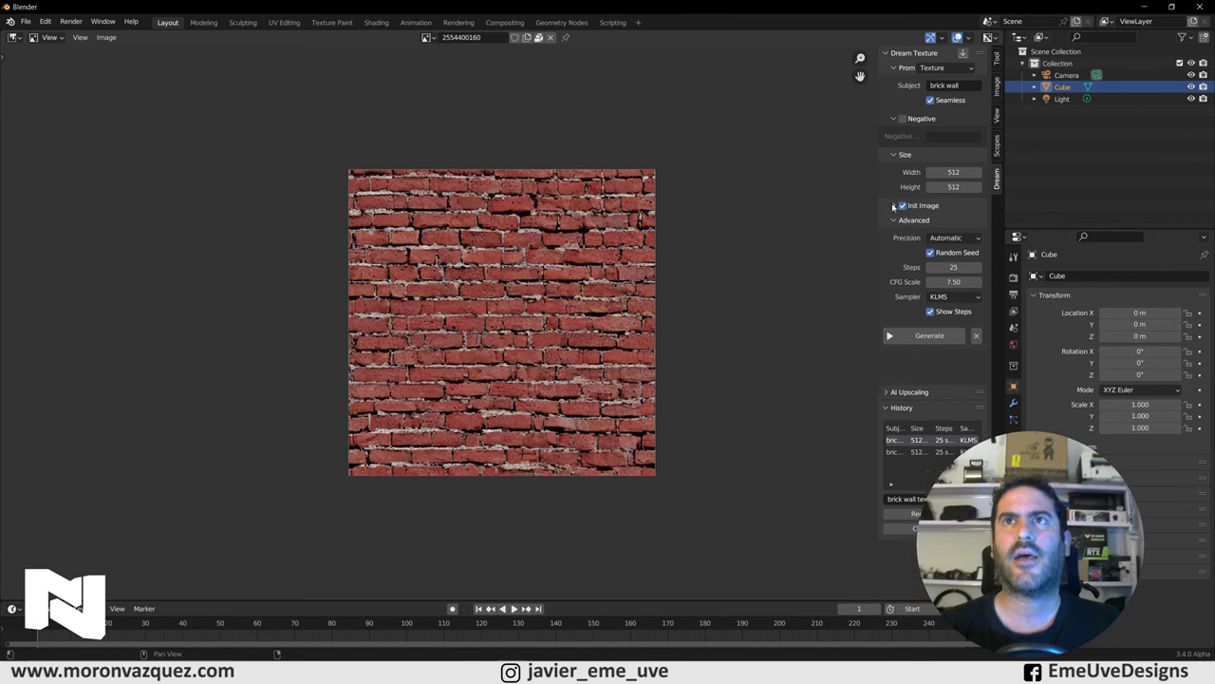
pyautogui.click(894, 205)
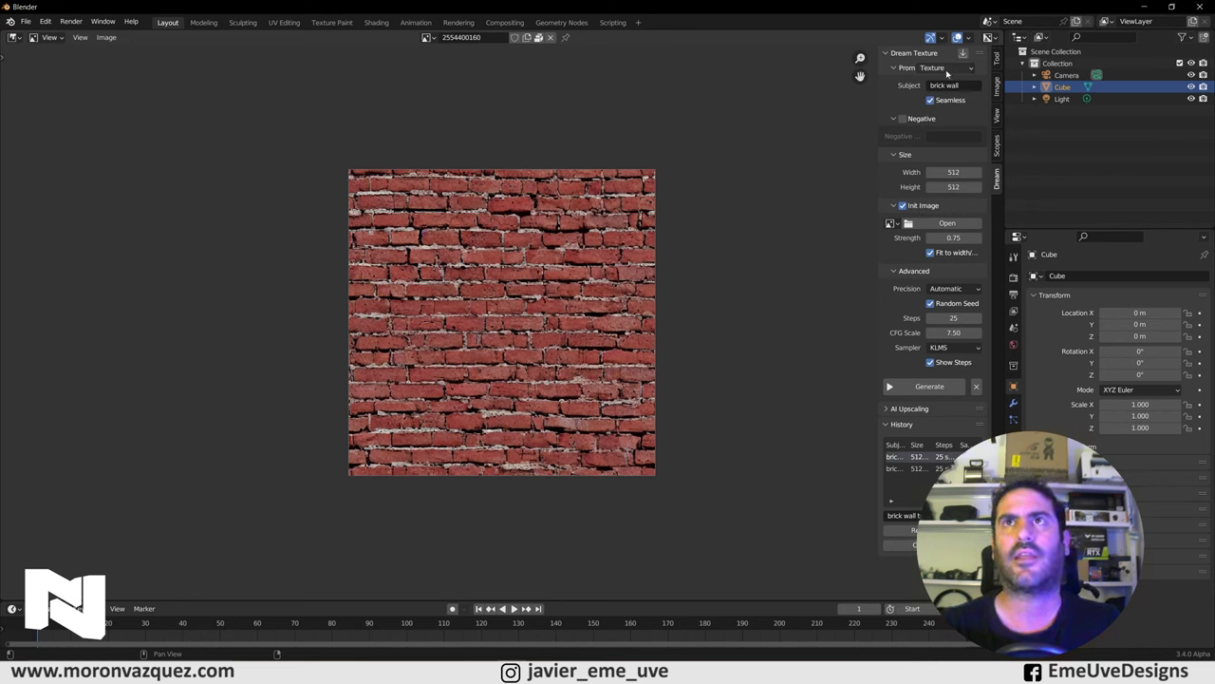
pyautogui.click(947, 73)
pyautogui.click(939, 97)
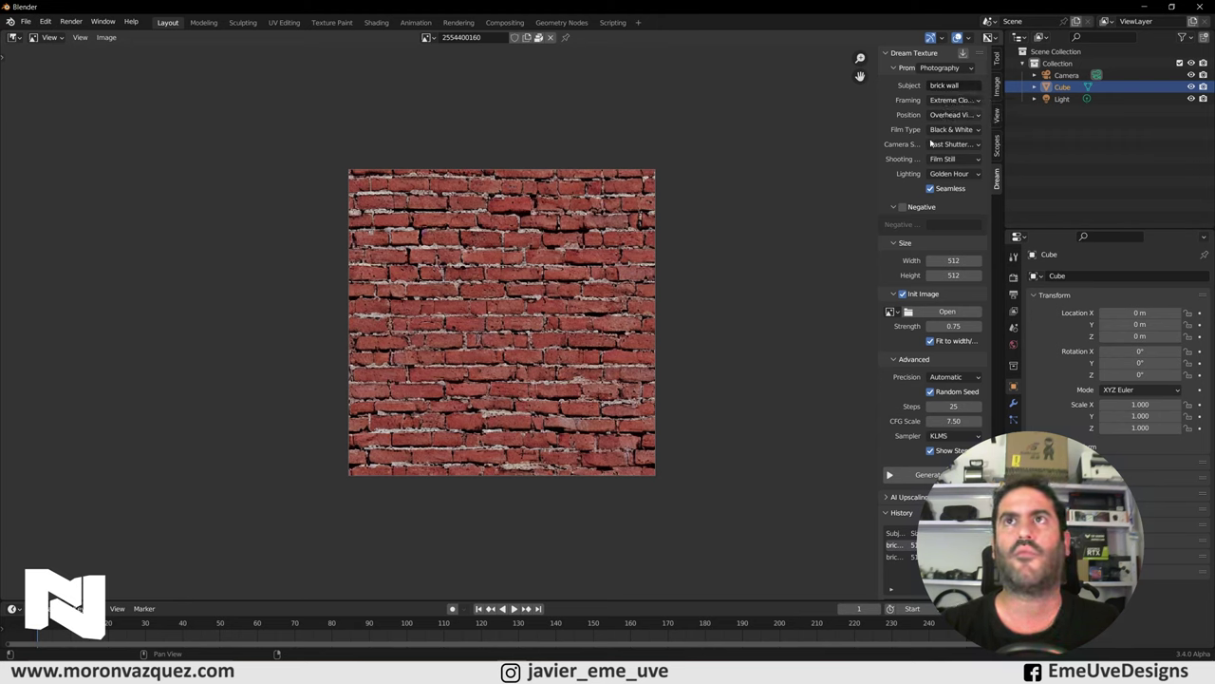
pyautogui.click(953, 100)
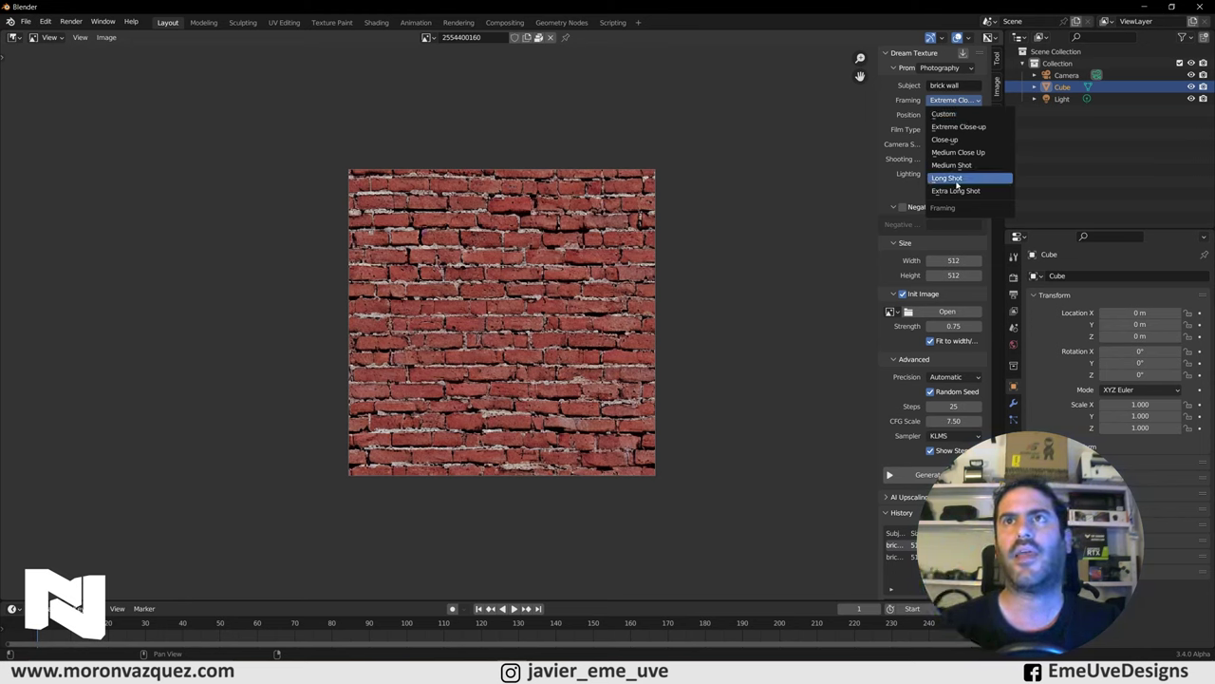
pyautogui.click(930, 114)
pyautogui.click(939, 114)
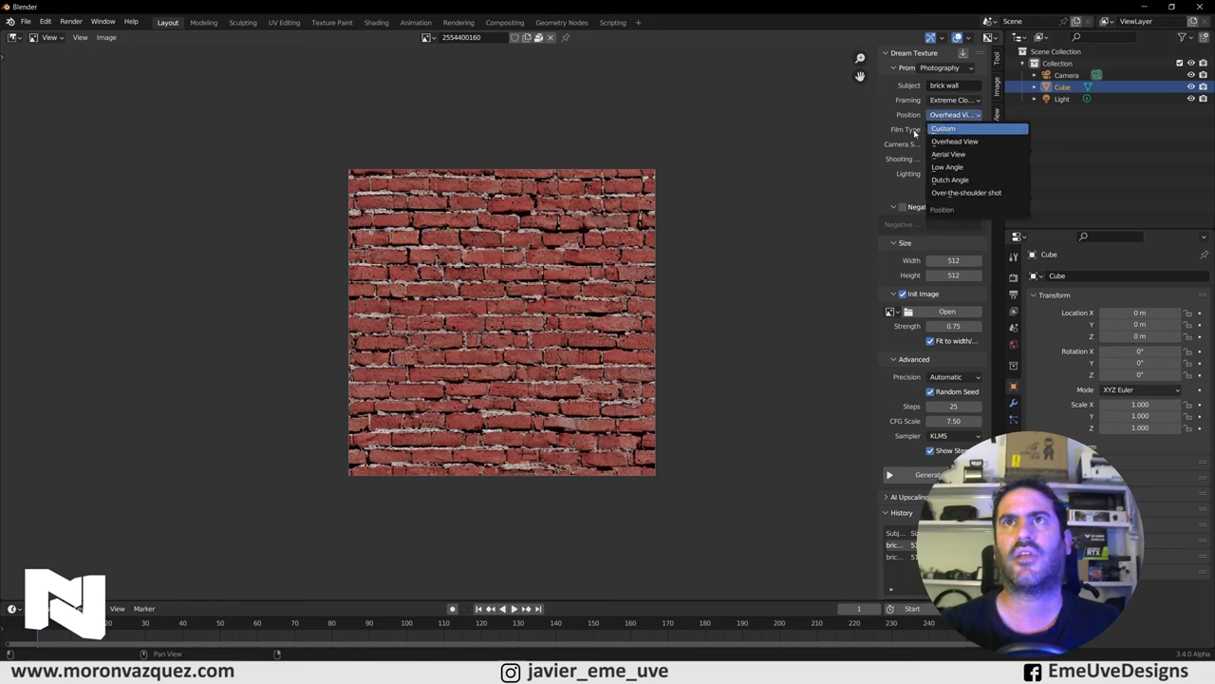
pyautogui.click(940, 138)
pyautogui.click(959, 133)
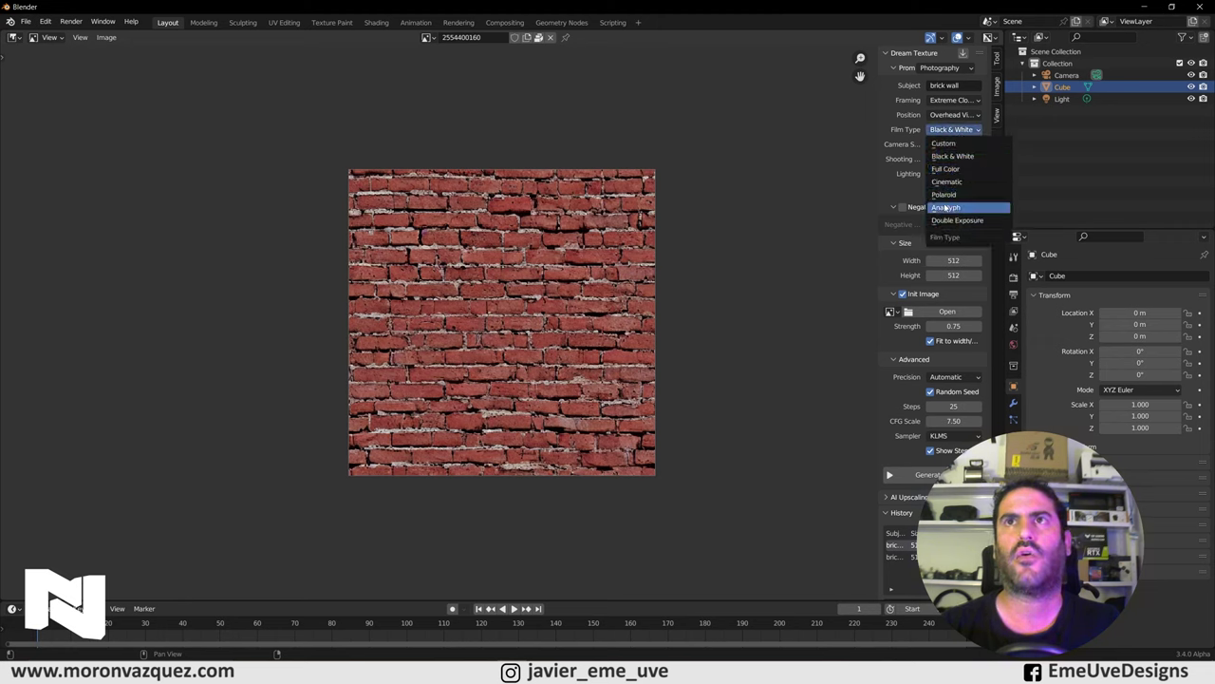
pyautogui.click(895, 139)
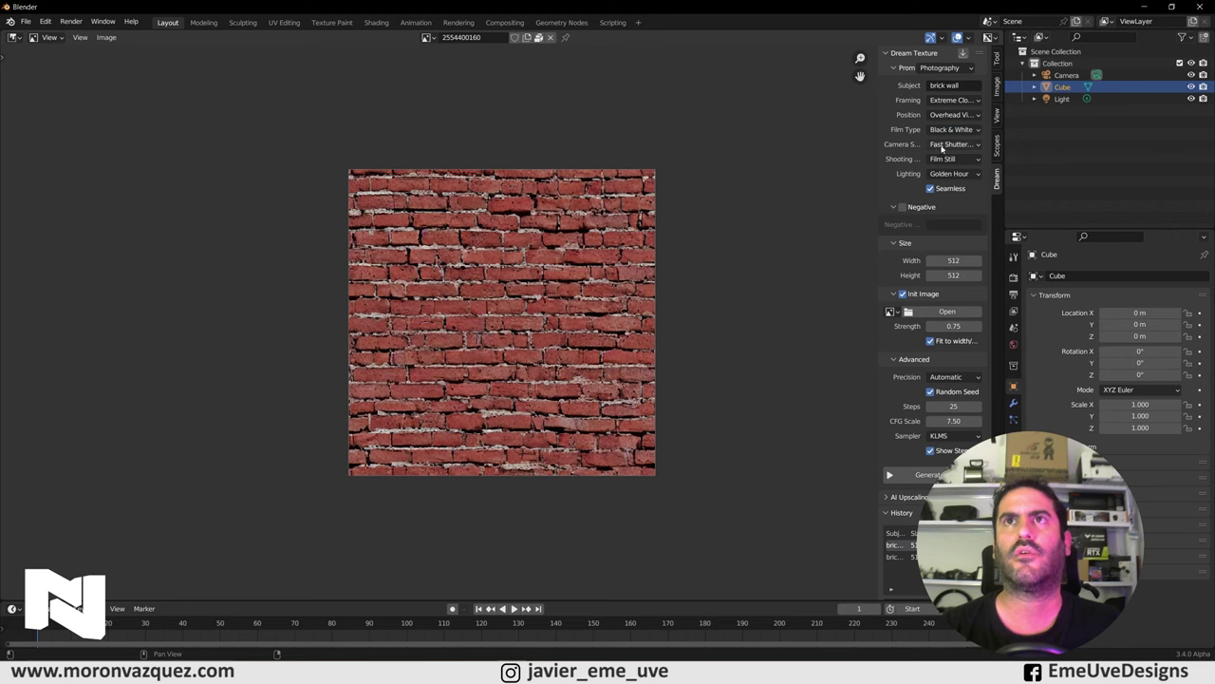
pyautogui.click(950, 145)
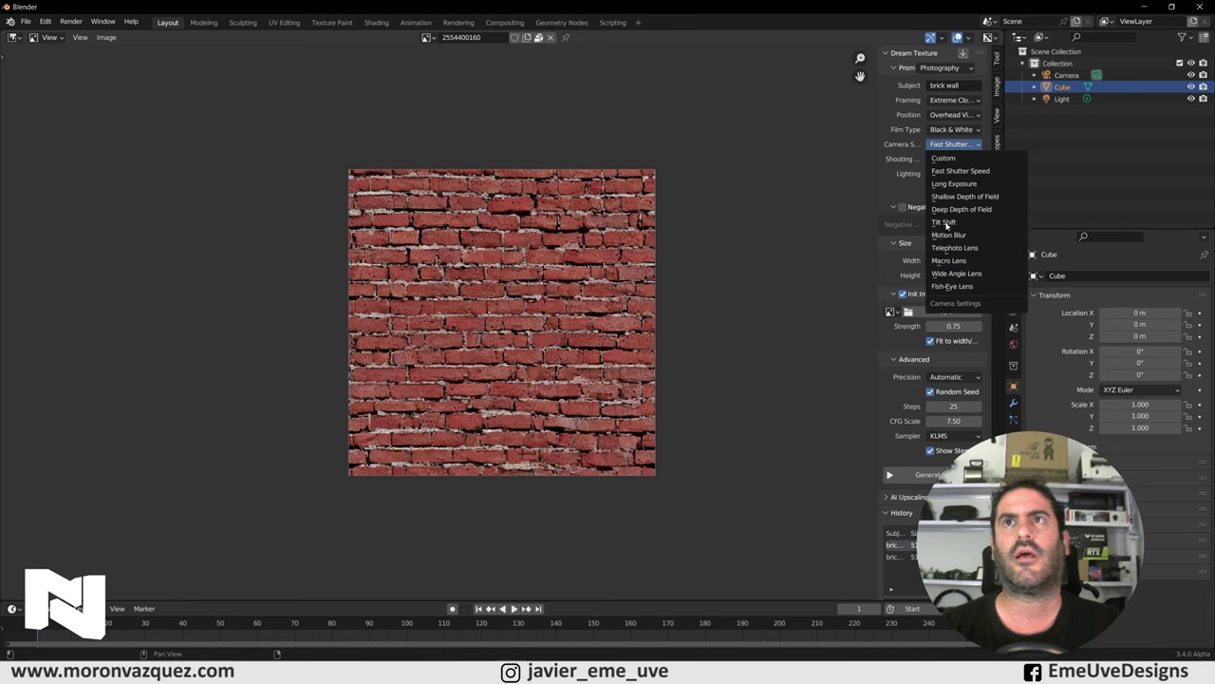
pyautogui.click(953, 171)
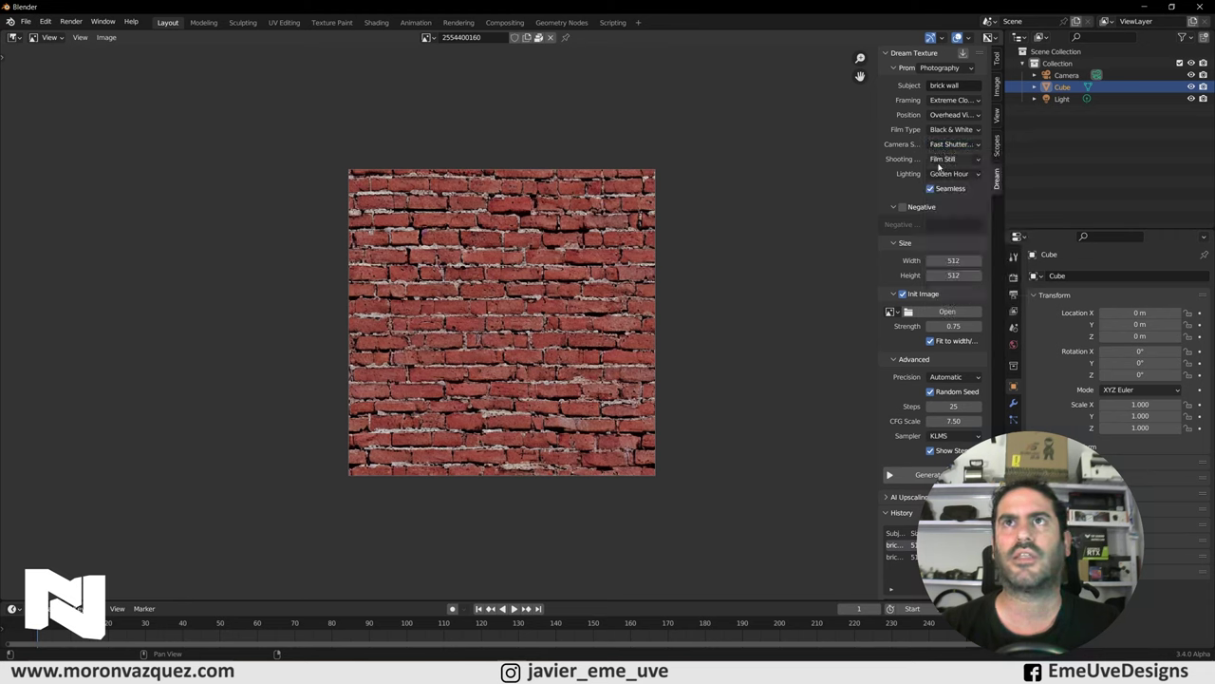
pyautogui.click(953, 160)
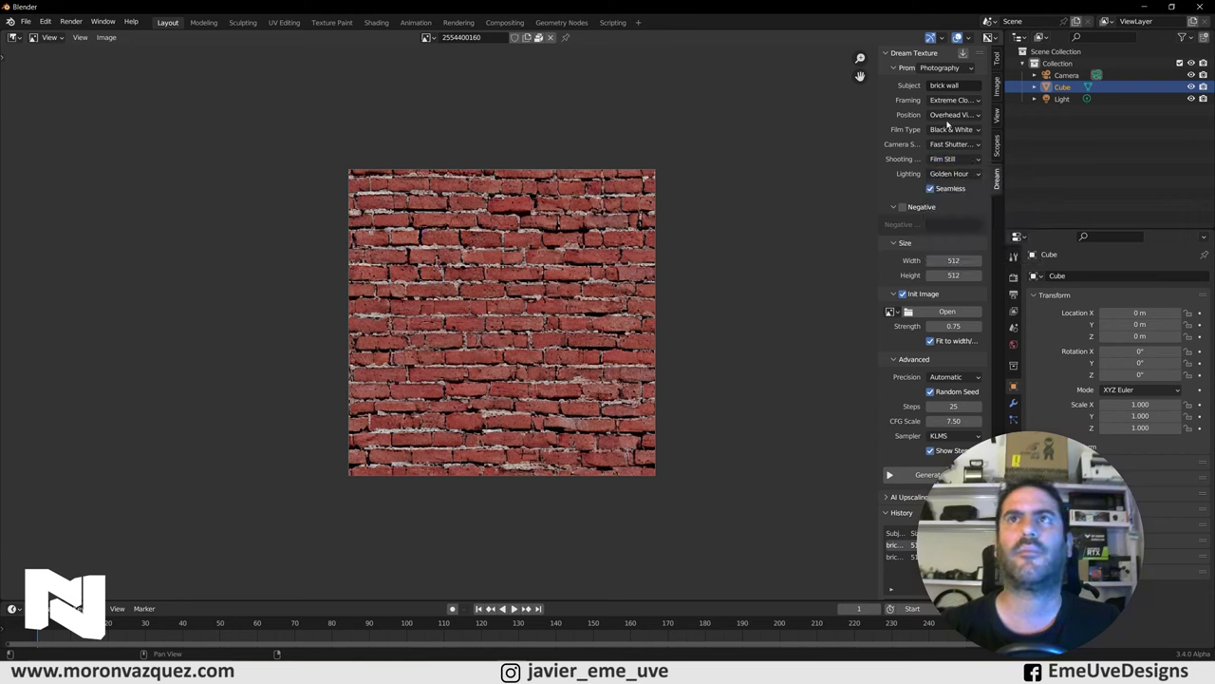
pyautogui.click(951, 174)
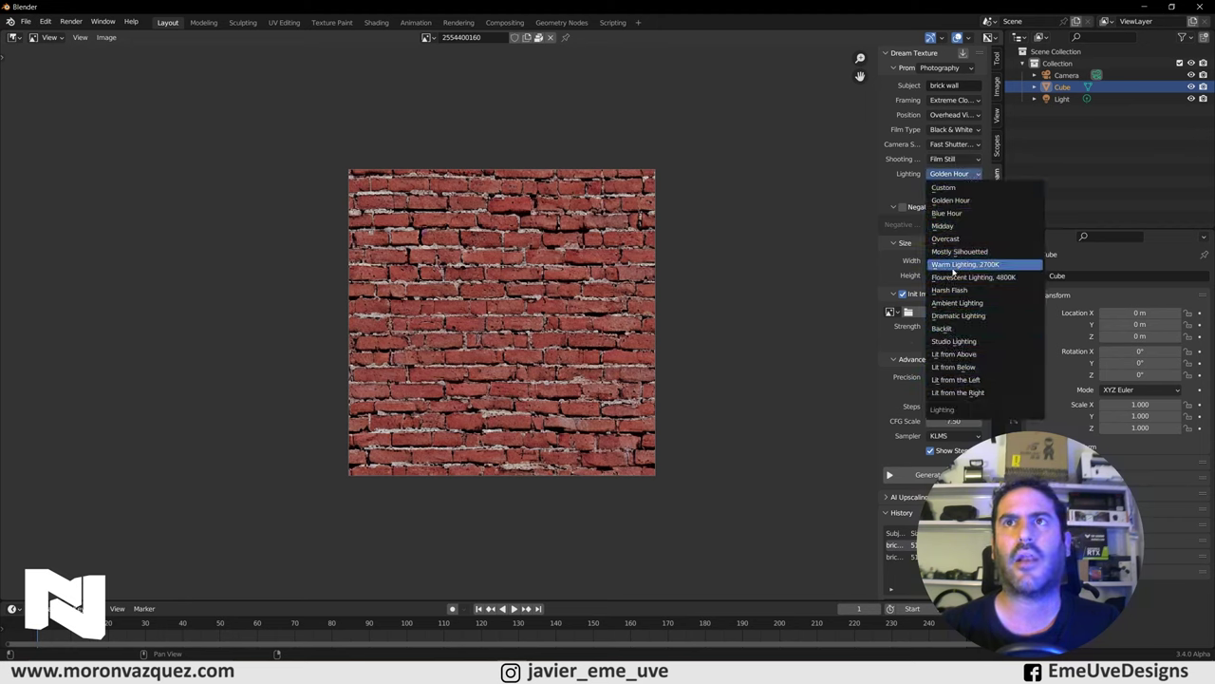
pyautogui.click(940, 178)
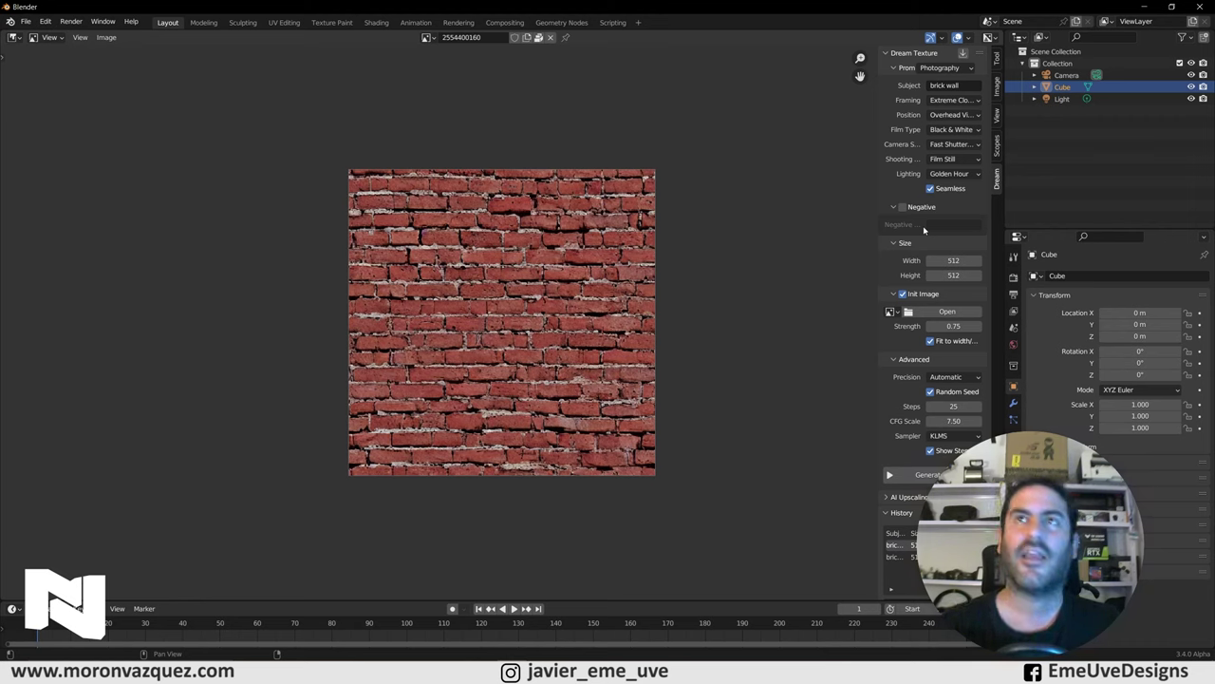
pyautogui.click(956, 89)
# Step: Set the prompt to Concept Art with subject 'beautifull woman' and turn off Init Image
pyautogui.click(949, 68)
pyautogui.click(949, 68)
pyautogui.click(957, 108)
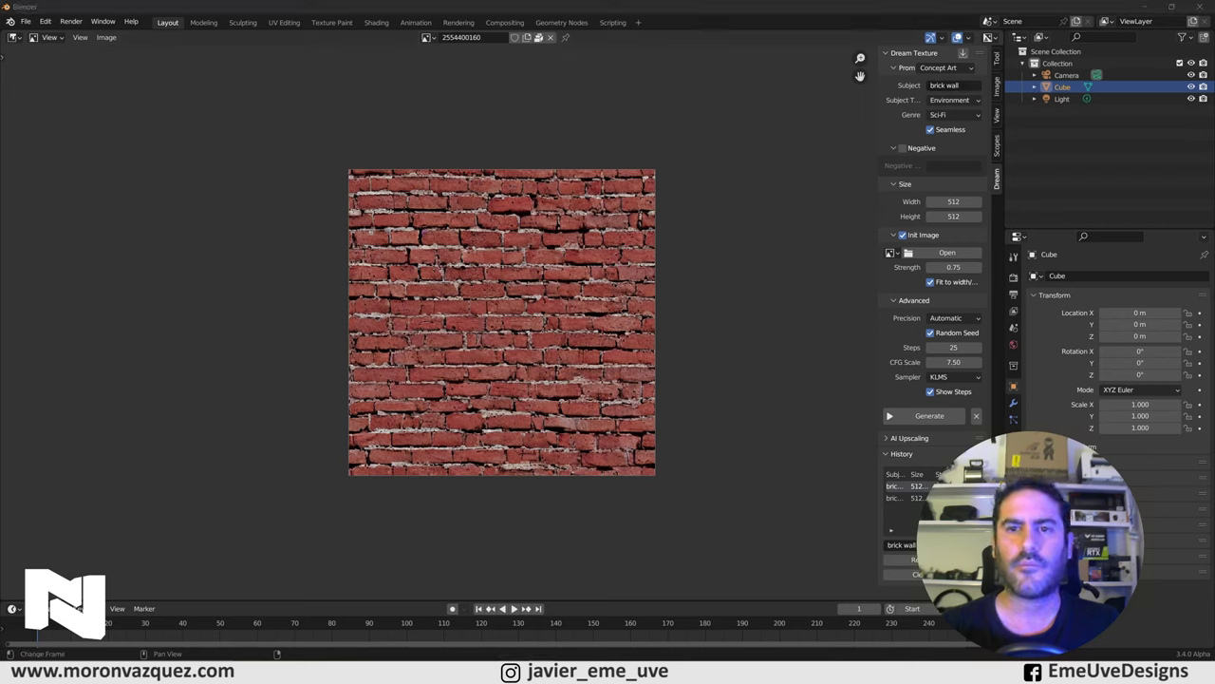
pyautogui.click(954, 85)
pyautogui.write('beautifull woman')
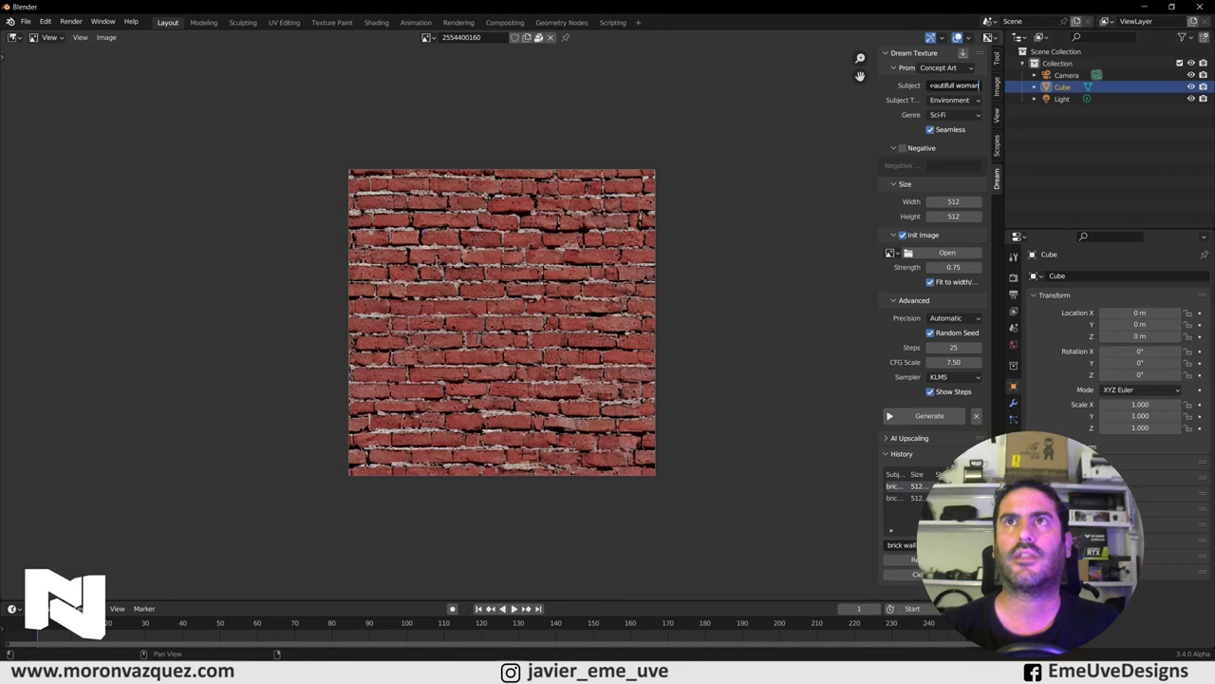
pyautogui.hotkey('ctrl', 'a')
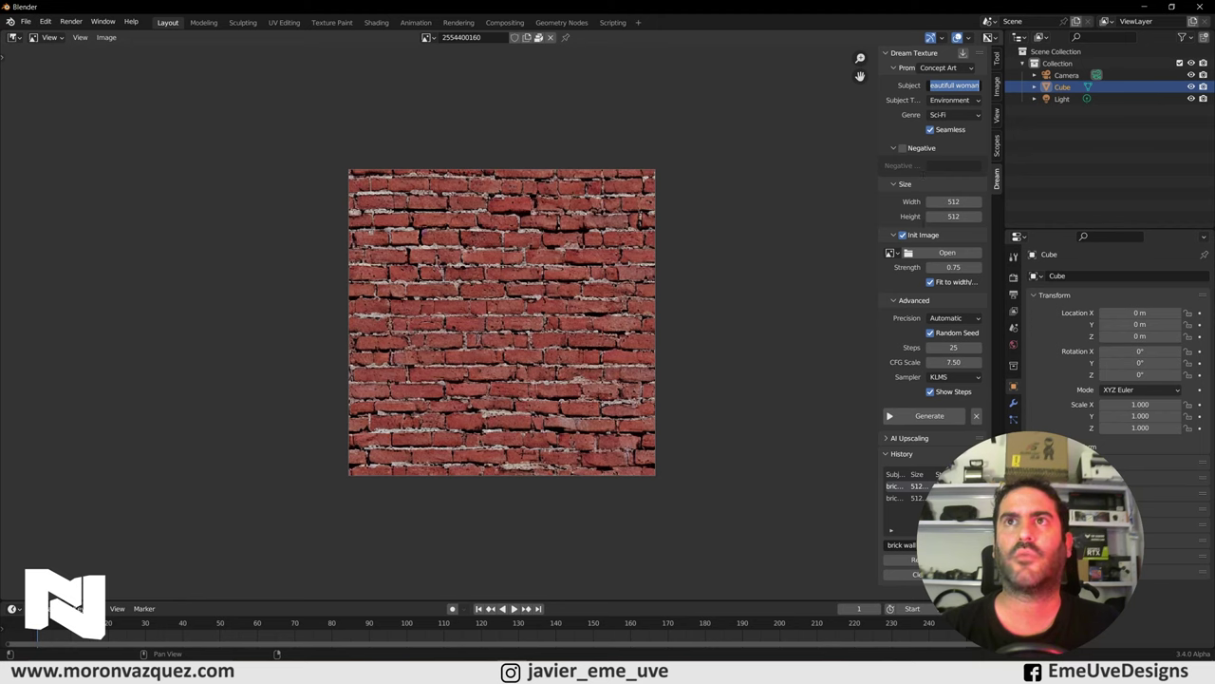
pyautogui.click(903, 234)
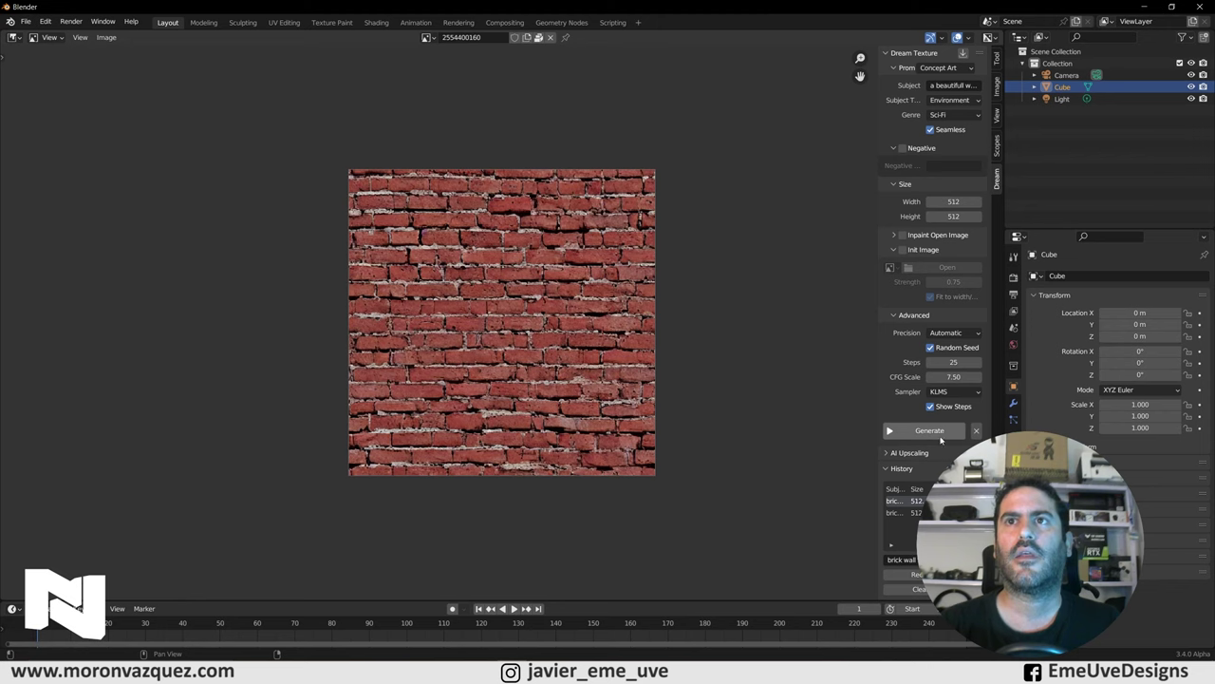
pyautogui.click(951, 101)
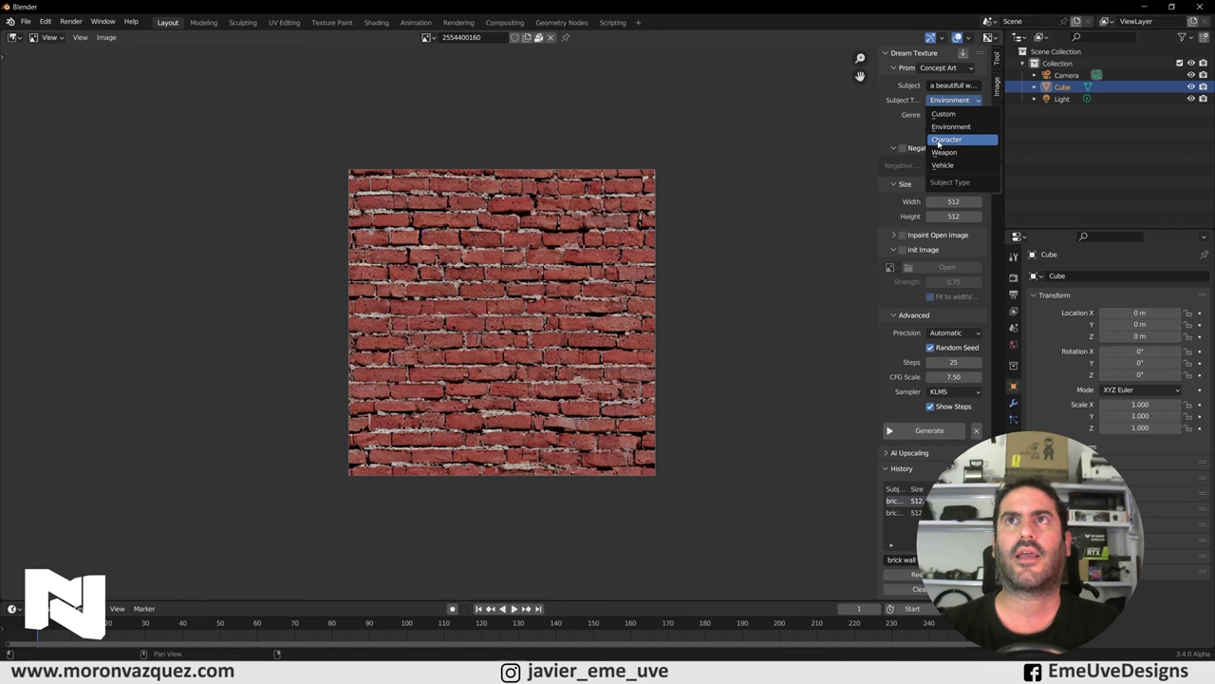
# Step: Set the subject type to Character and the genre to Fantasy, then generate a concept-art image
pyautogui.click(944, 139)
pyautogui.click(952, 114)
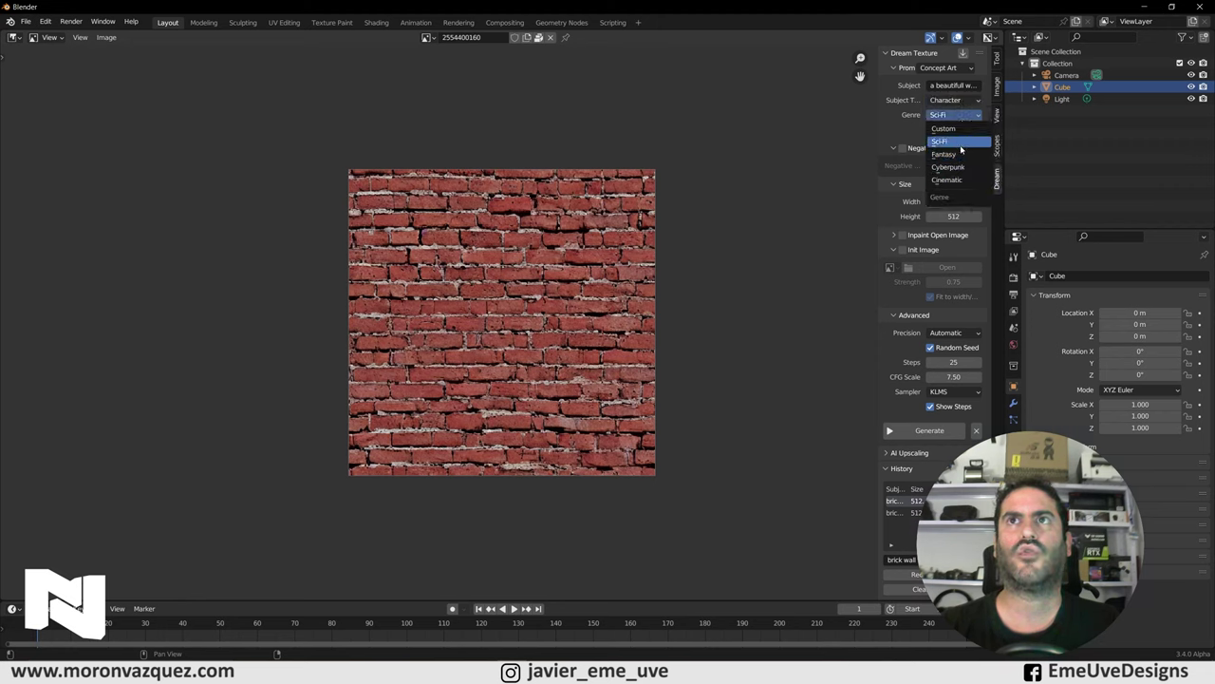
pyautogui.click(945, 154)
pyautogui.click(950, 115)
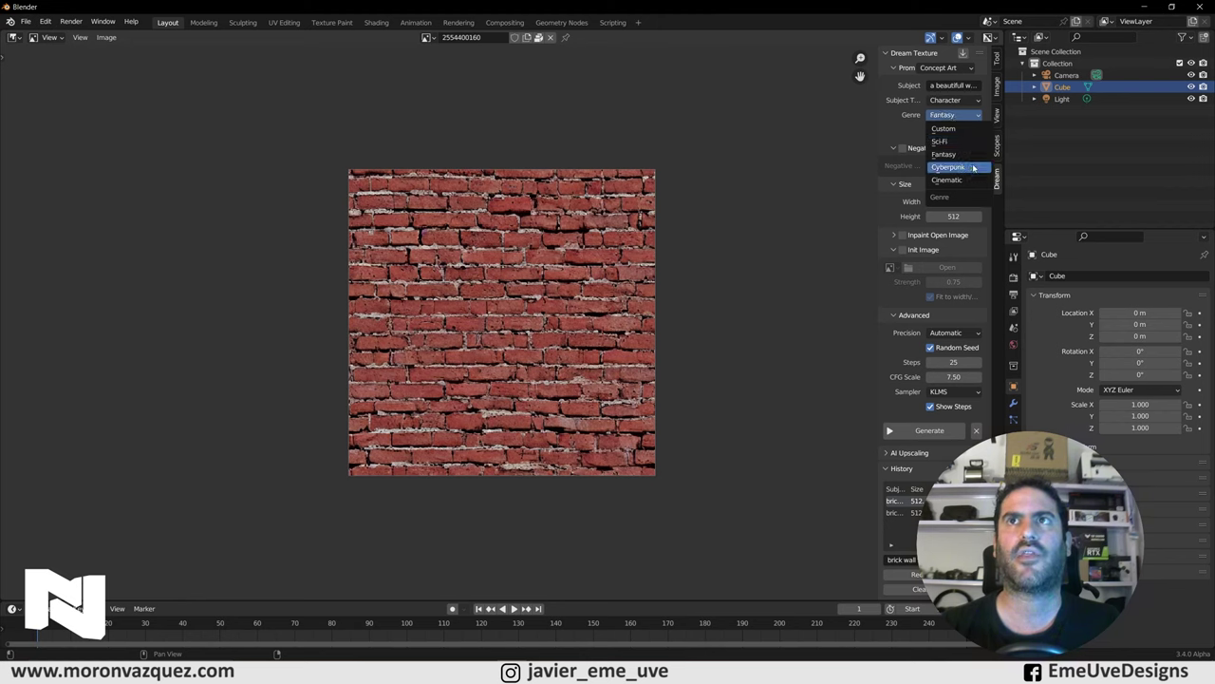
pyautogui.click(945, 154)
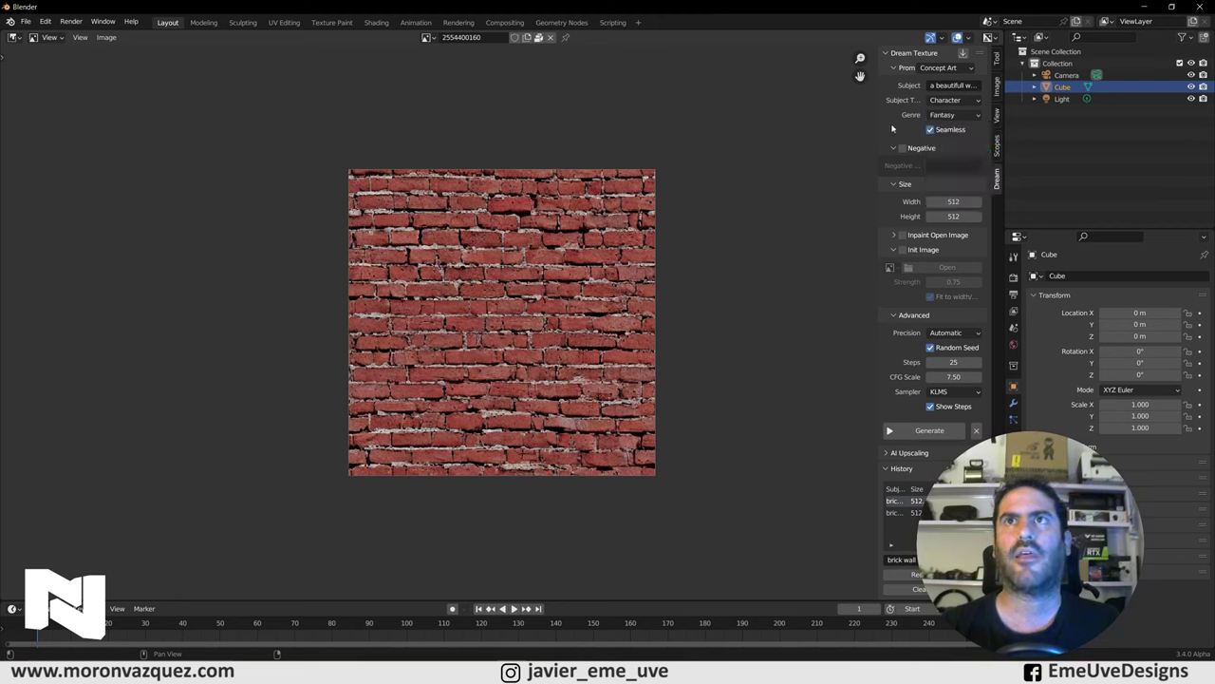
pyautogui.click(913, 432)
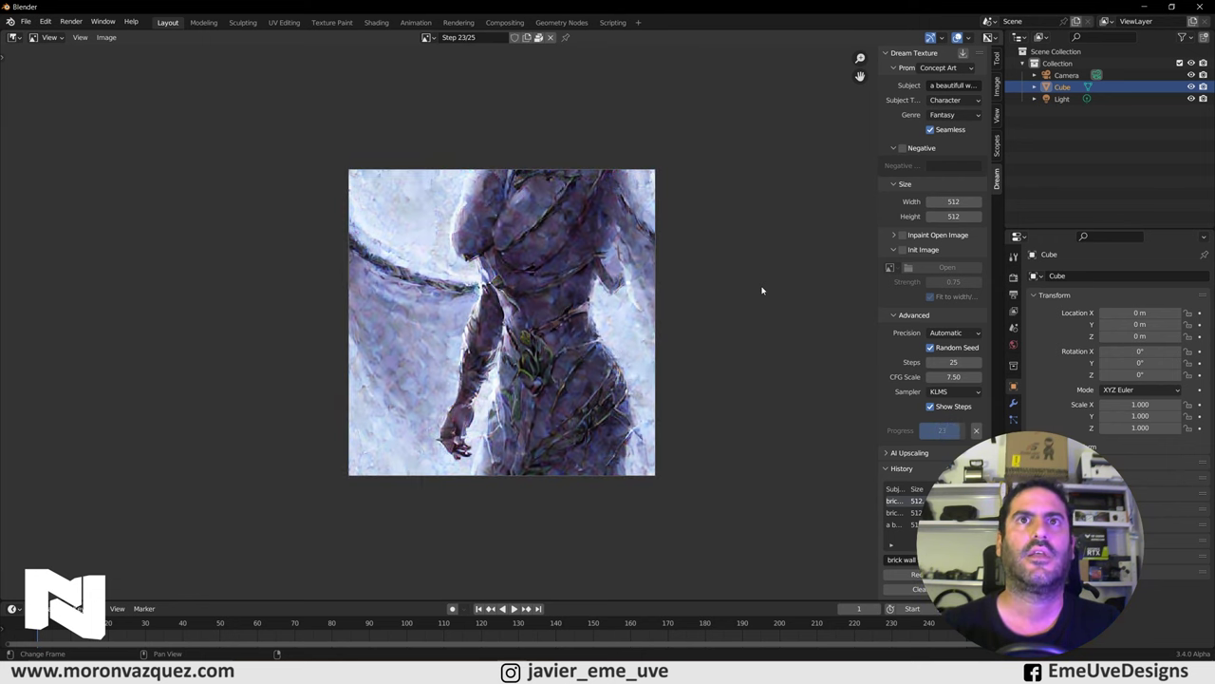
# Step: Zoom in and back out on the finished fantasy woman portrait to inspect it
pyautogui.scroll(1, 689, 258)
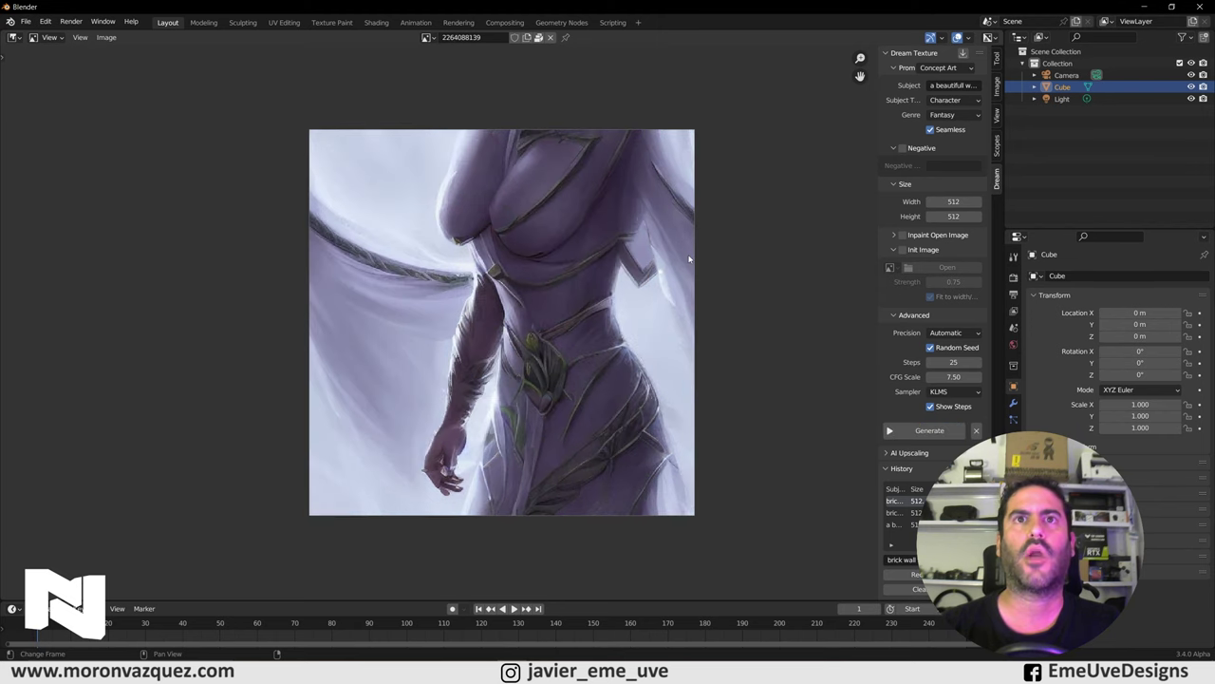
pyautogui.scroll(1, 728, 240)
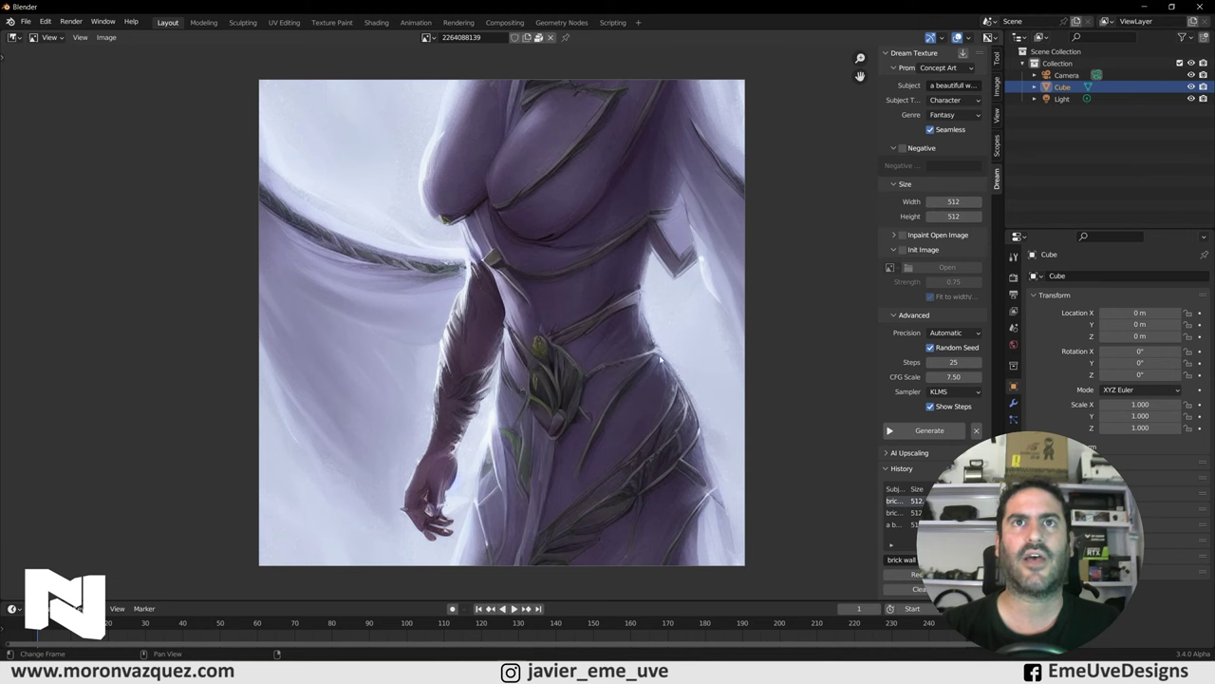
pyautogui.scroll(3, 642, 359)
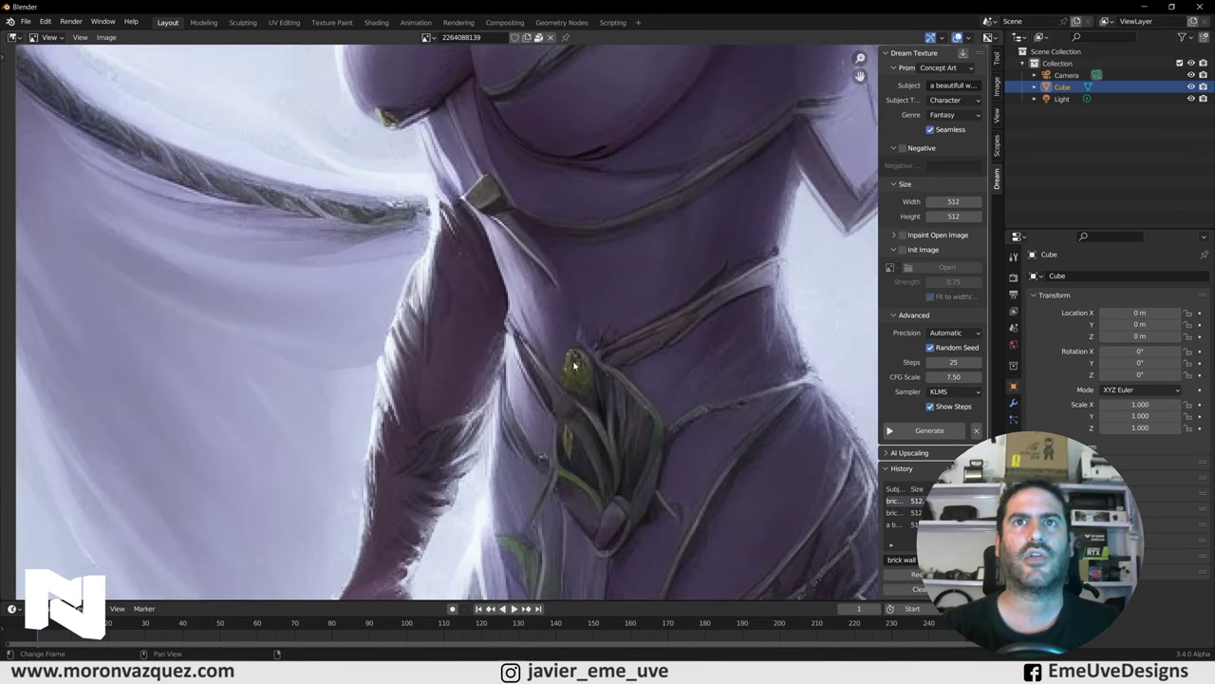
pyautogui.scroll(-2, 573, 367)
pyautogui.scroll(-1, 574, 366)
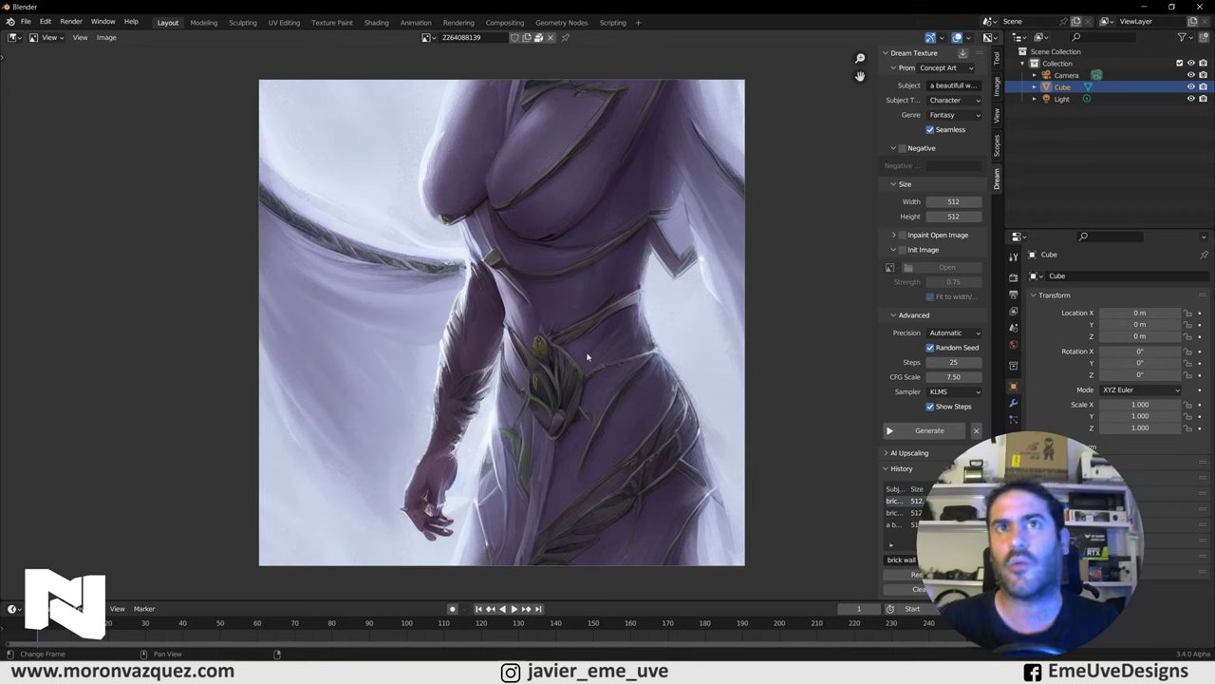
# Step: Generate two new random-seed variations of the fantasy character image
pyautogui.click(926, 431)
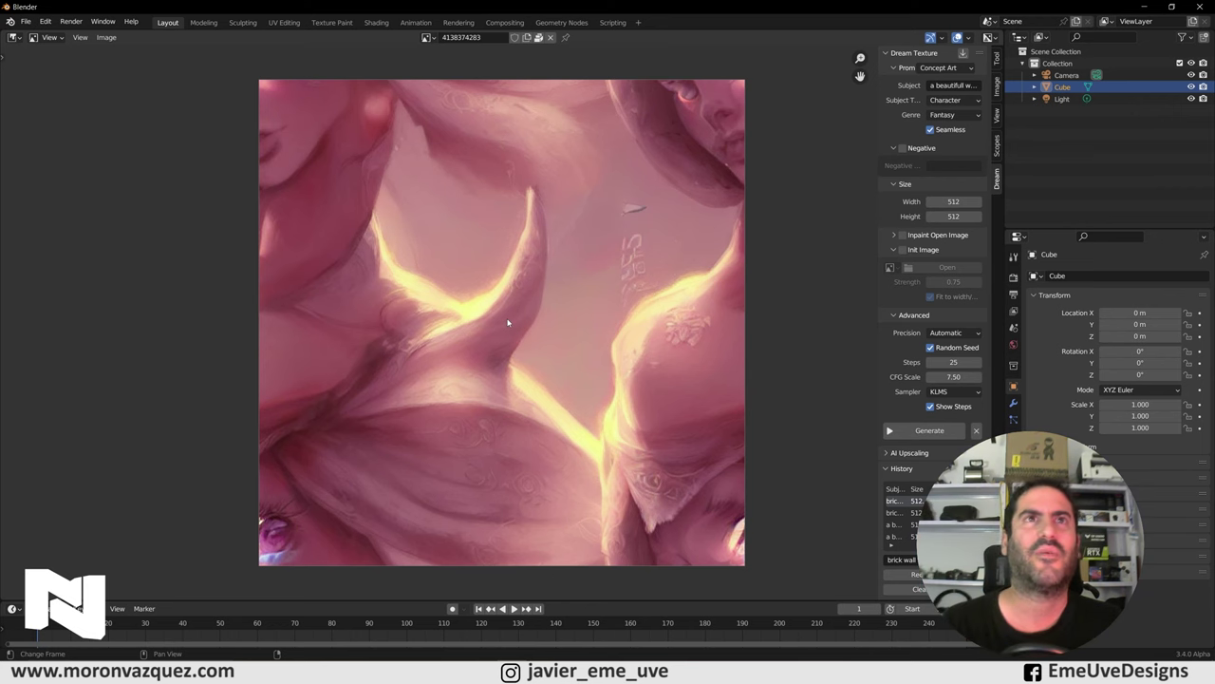
pyautogui.click(930, 431)
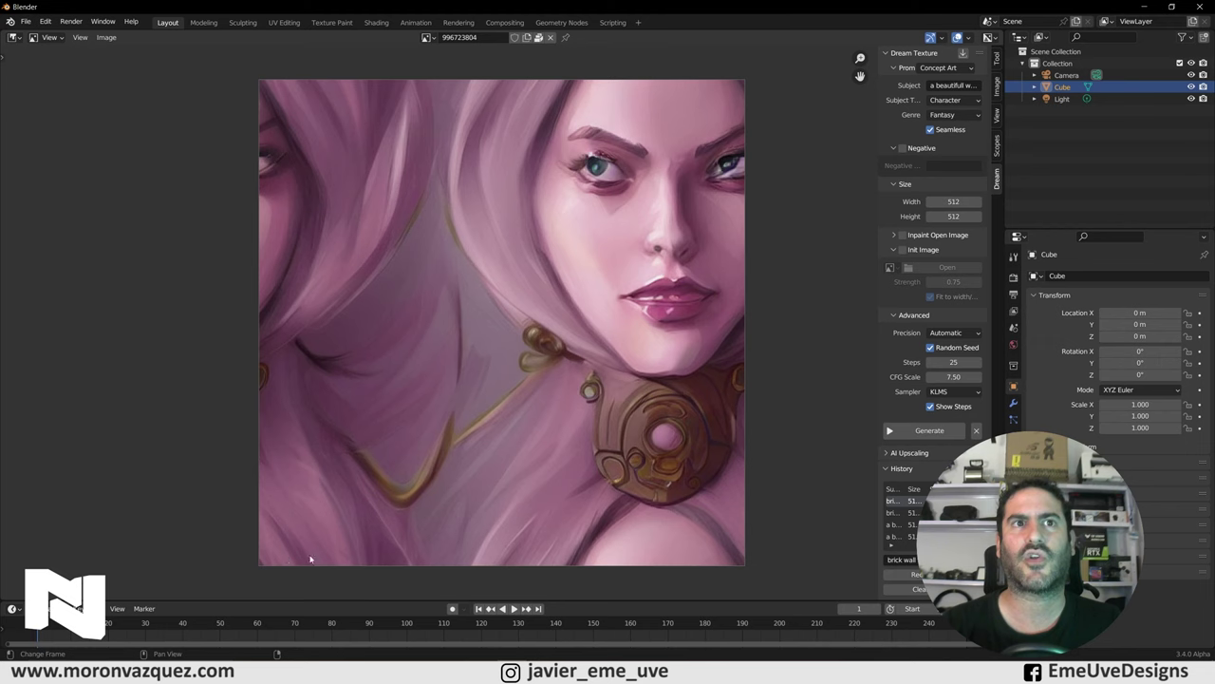
# Step: Enable Repeat Image in the View sidebar, zoom out to check the seams, then disable it
pyautogui.click(996, 115)
pyautogui.click(926, 96)
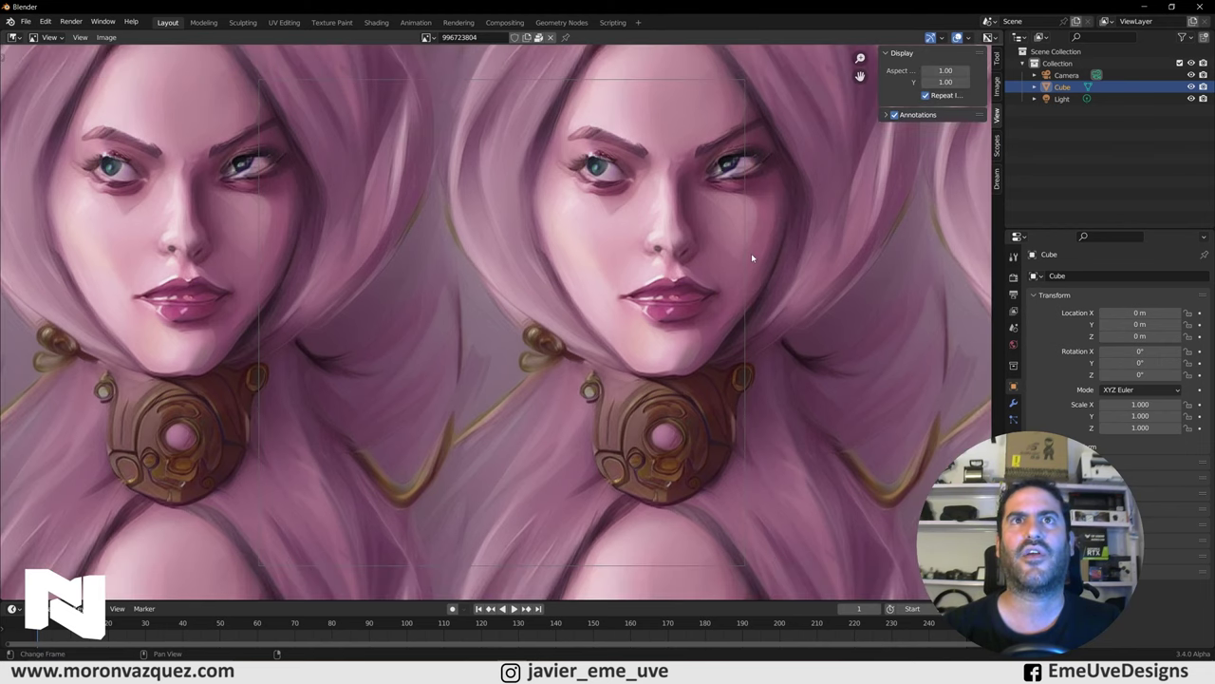
pyautogui.scroll(-5, 752, 253)
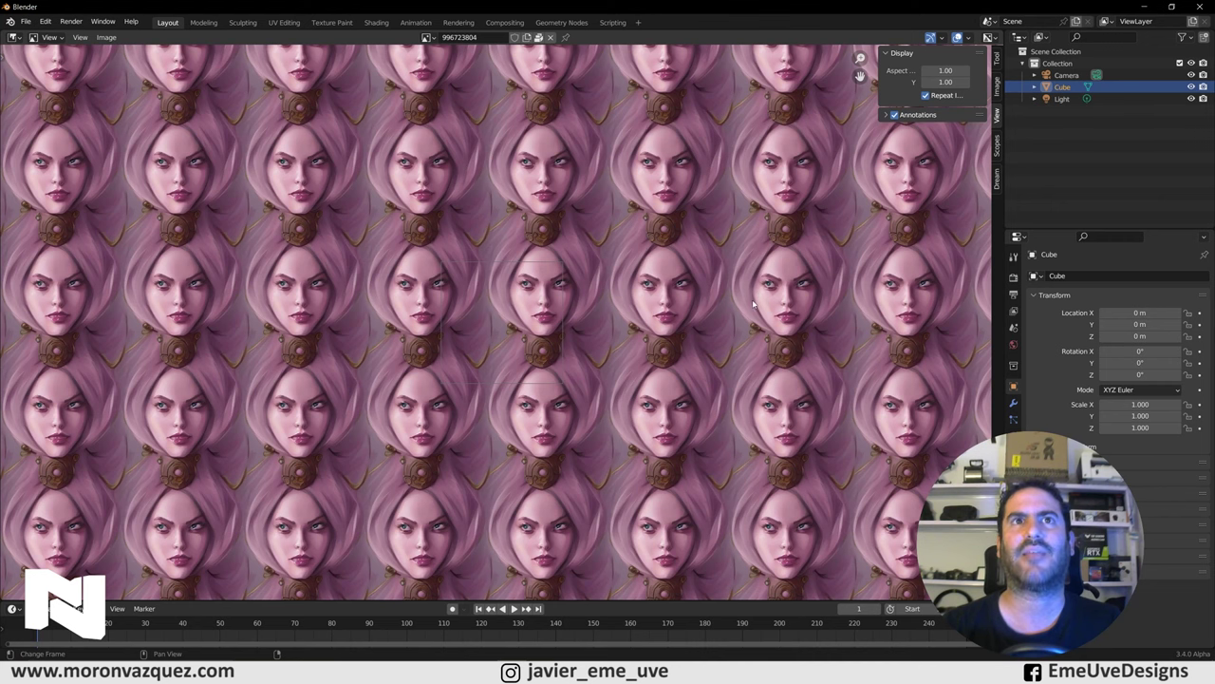
pyautogui.scroll(3, 752, 302)
pyautogui.scroll(2, 752, 302)
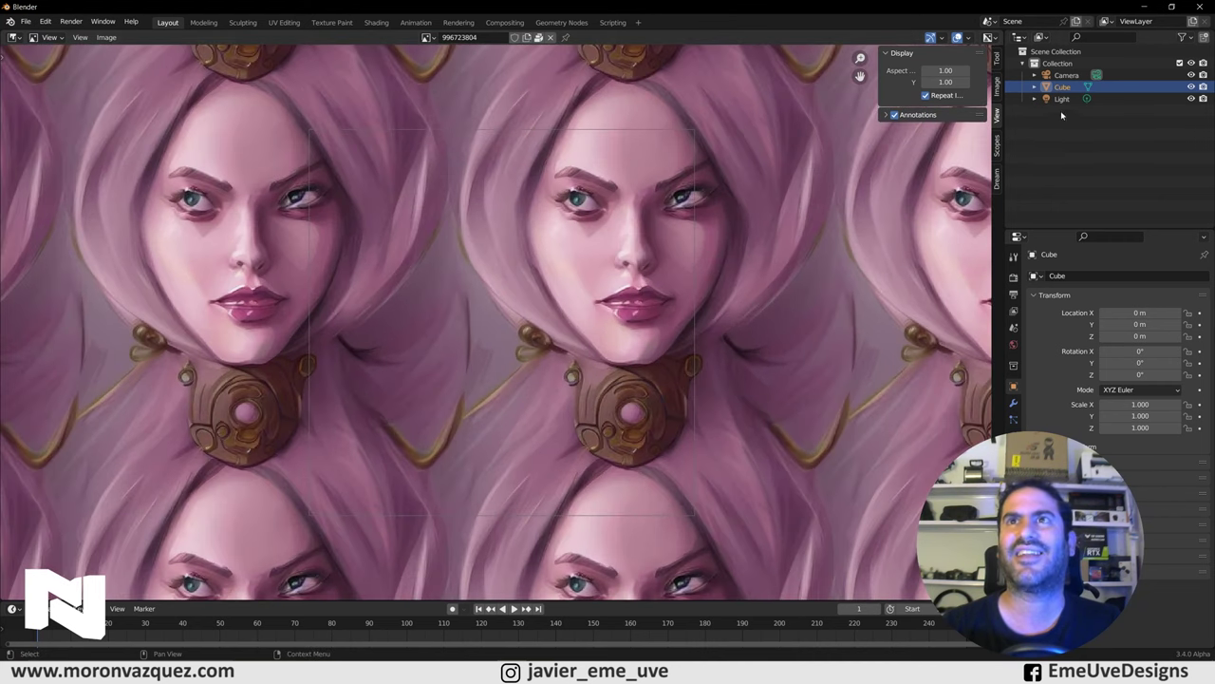
pyautogui.click(925, 96)
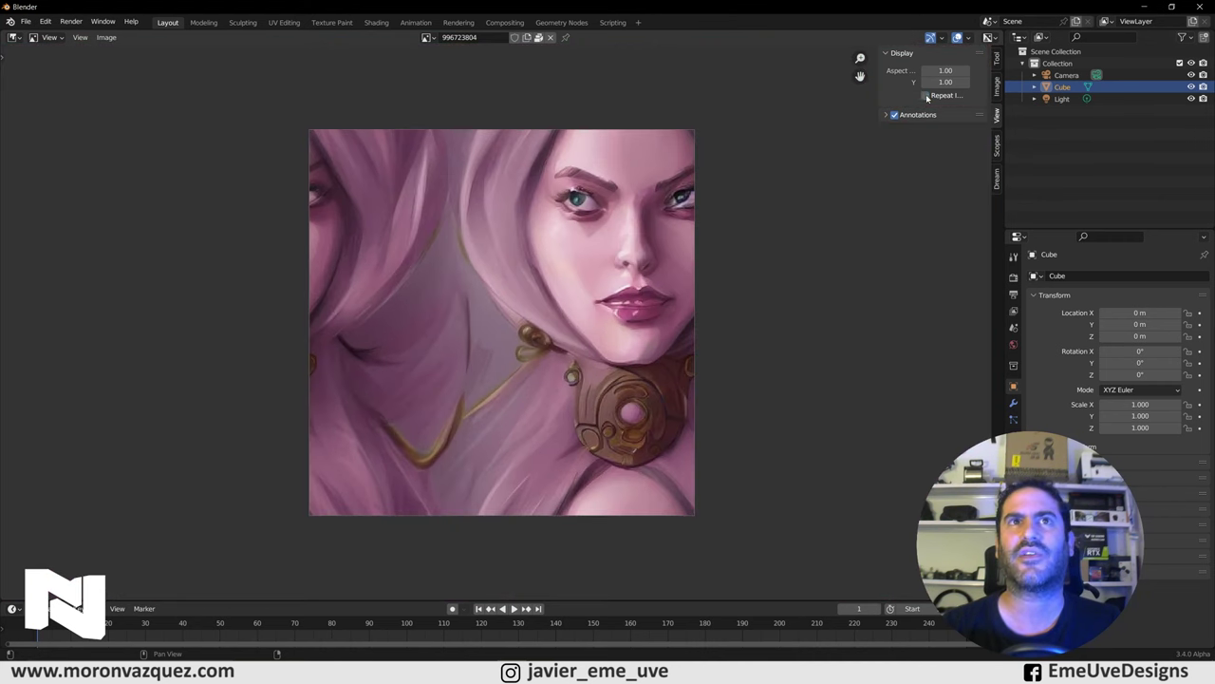
# Step: In the Dream sidebar, generate new fantasy character portraits from the current prompt
pyautogui.click(996, 178)
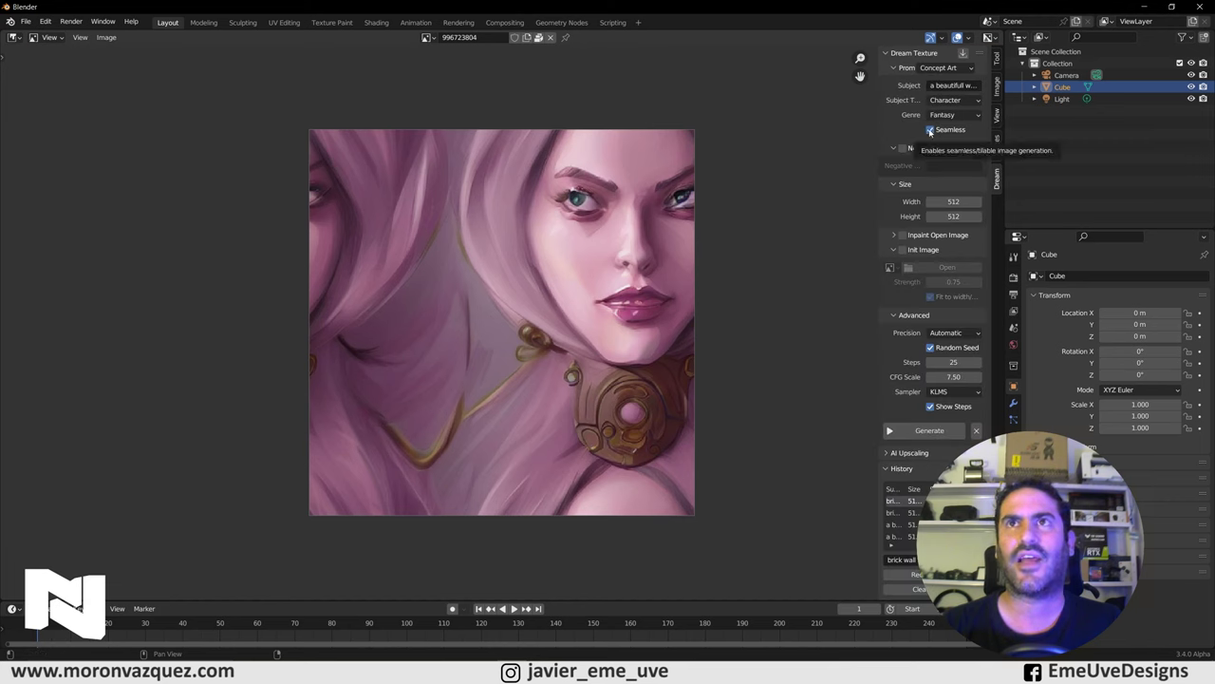
pyautogui.click(925, 430)
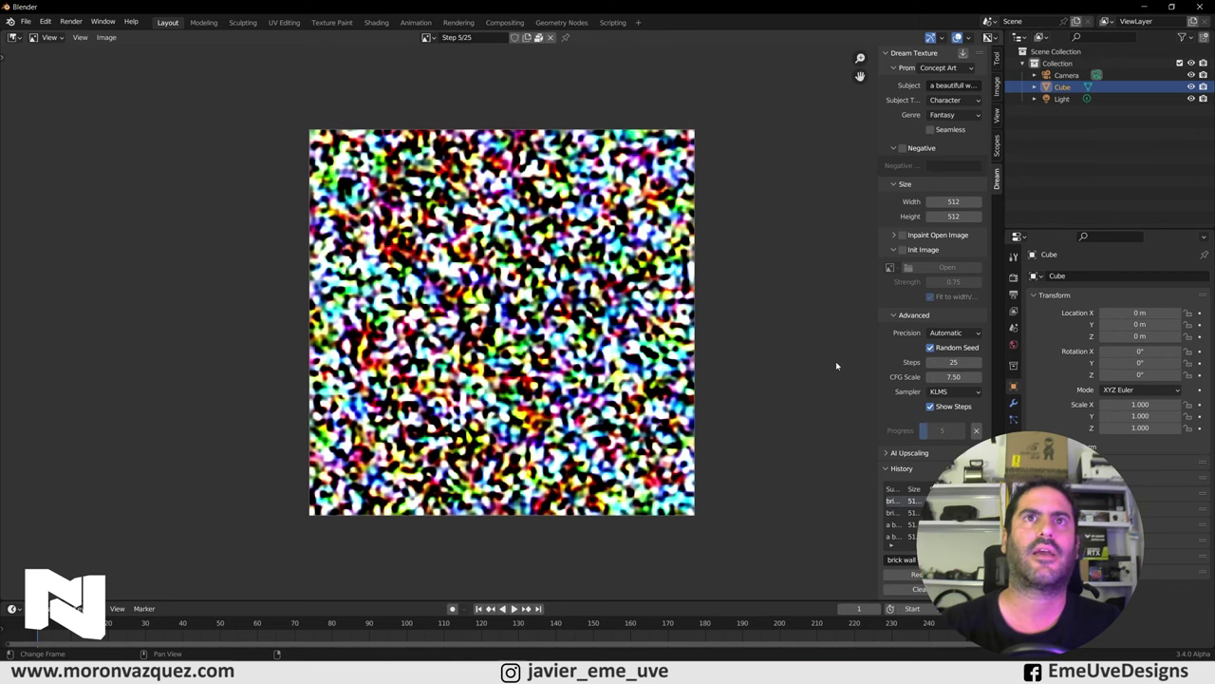
pyautogui.scroll(1, 741, 283)
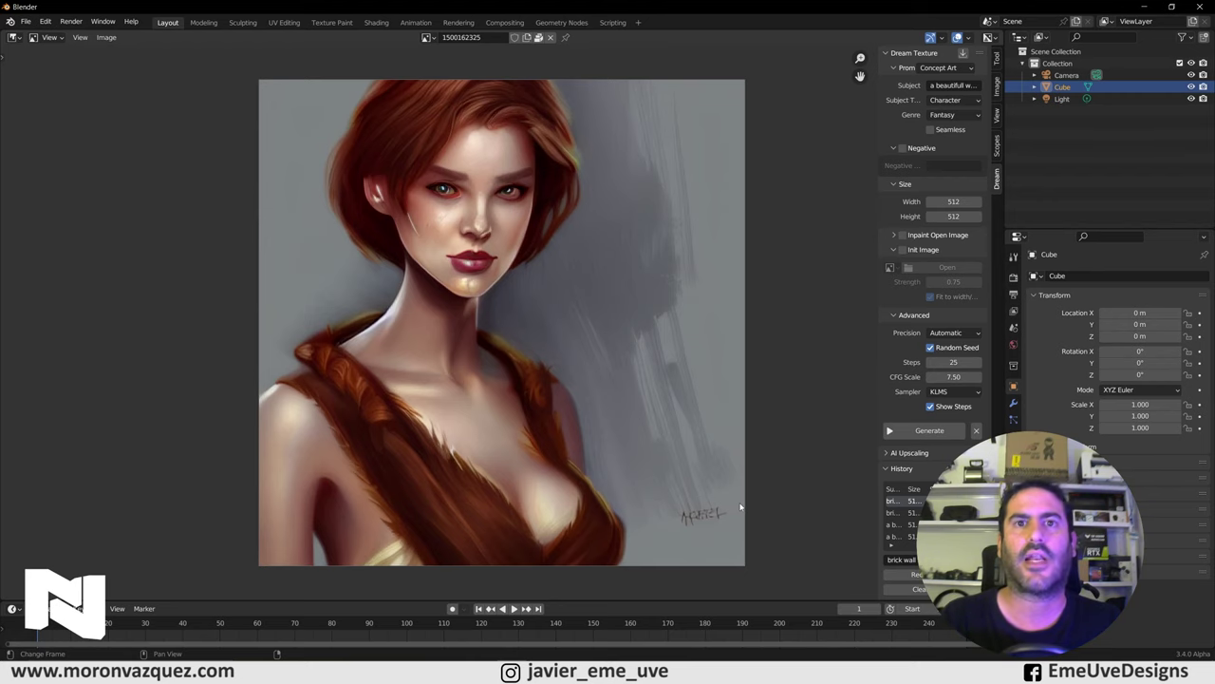
pyautogui.click(897, 431)
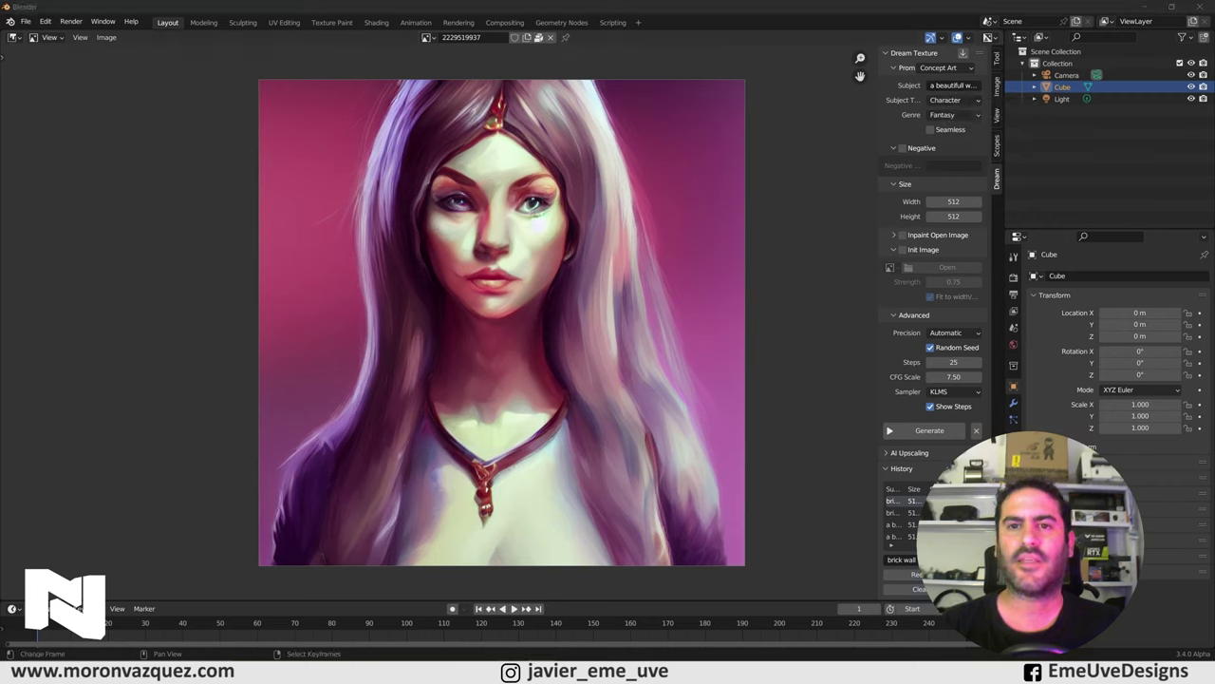
# Step: Begin editing the Subject text of the Dream Texture prompt
pyautogui.click(954, 84)
# Step: Rewrite the subject as the hobbit village prompt with 'sunset with fog' and set subject type Environment
pyautogui.write('sunset with fog')
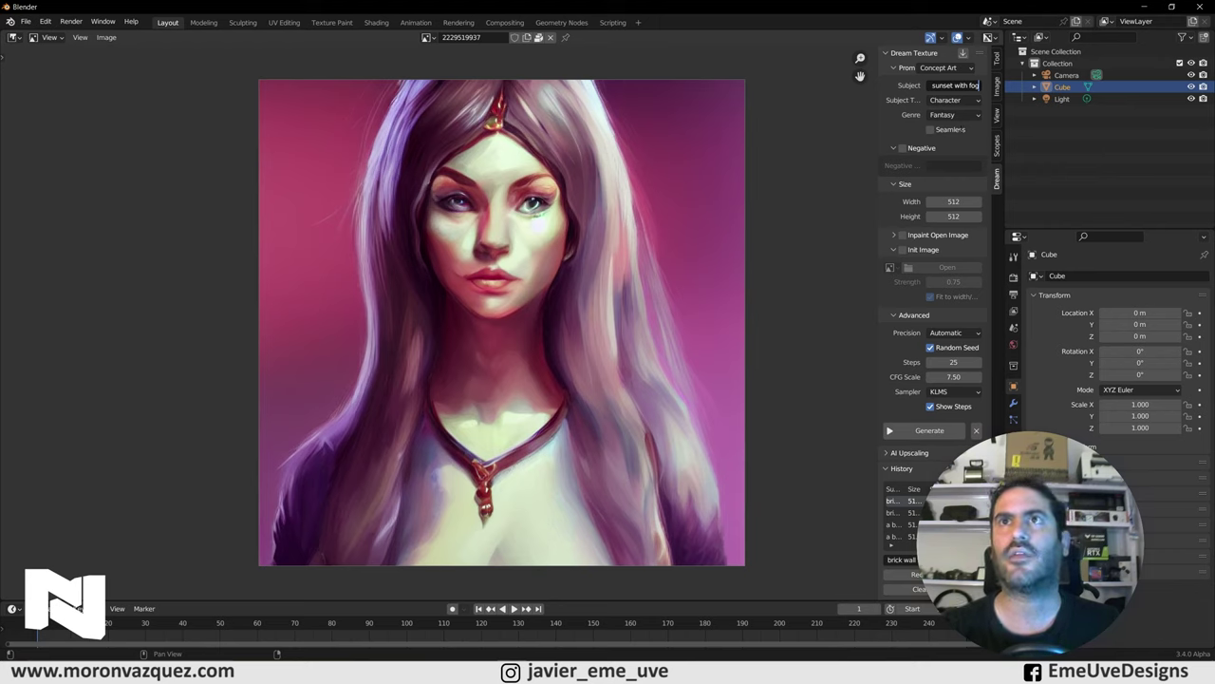
pyautogui.press('Escape')
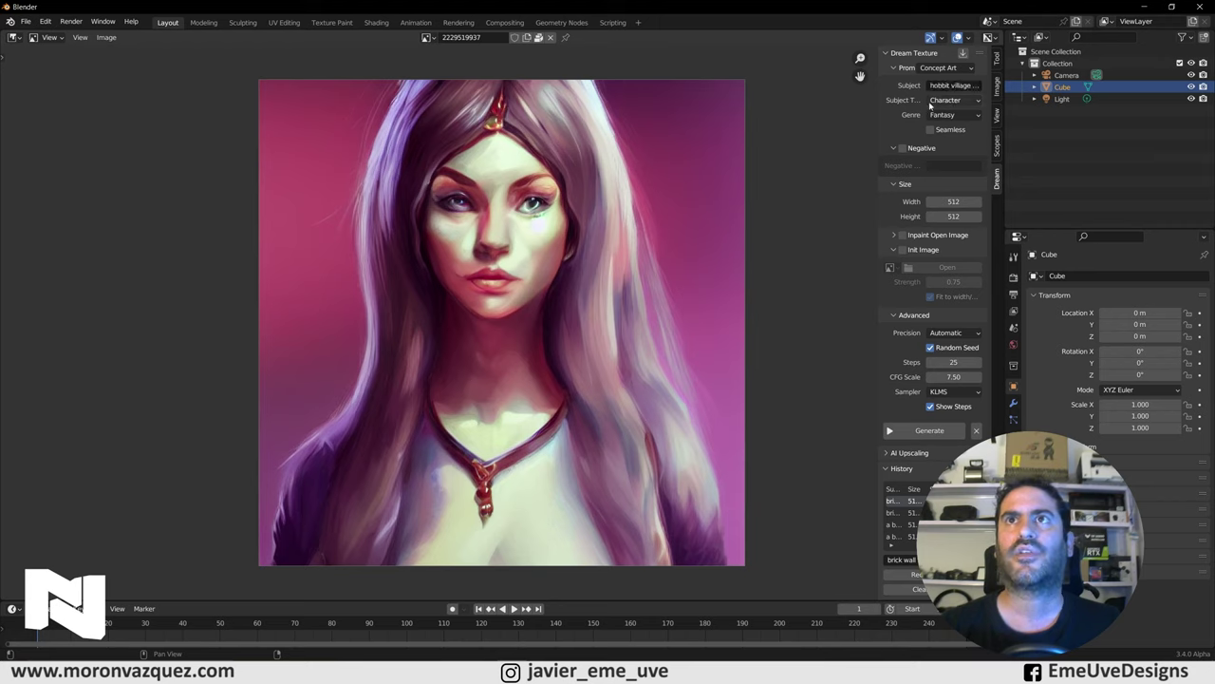
pyautogui.click(950, 99)
pyautogui.click(949, 128)
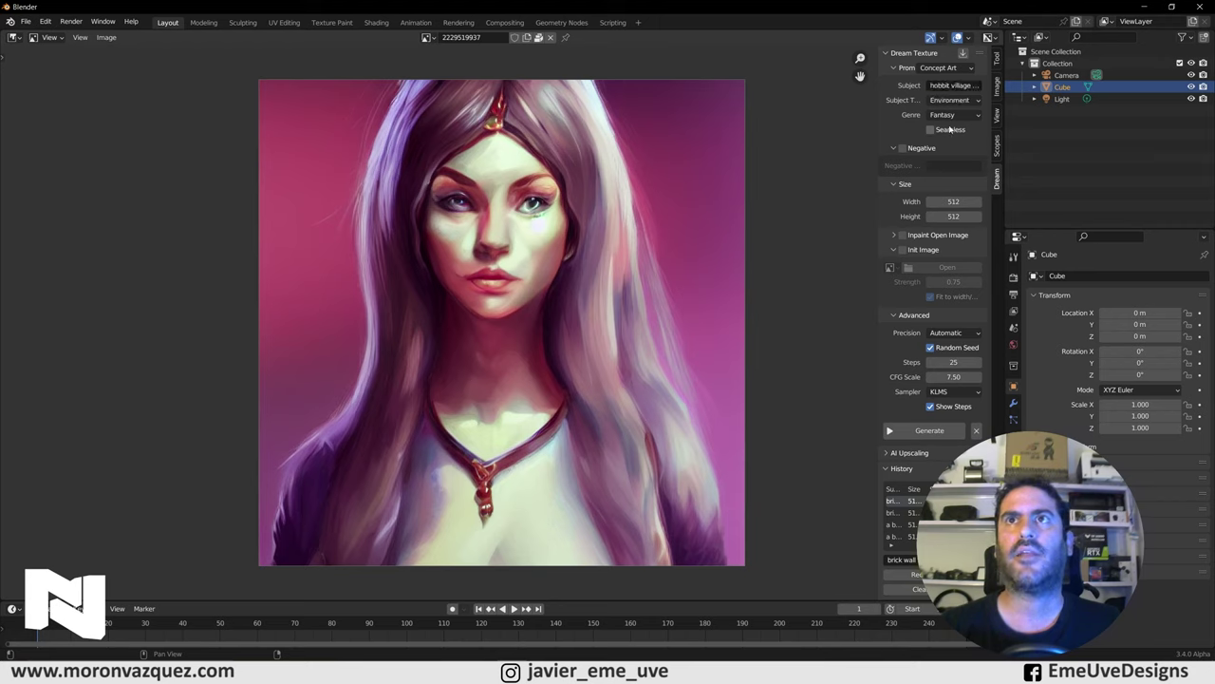
# Step: Keep the genre as Fantasy and generate the hobbit village image
pyautogui.click(953, 115)
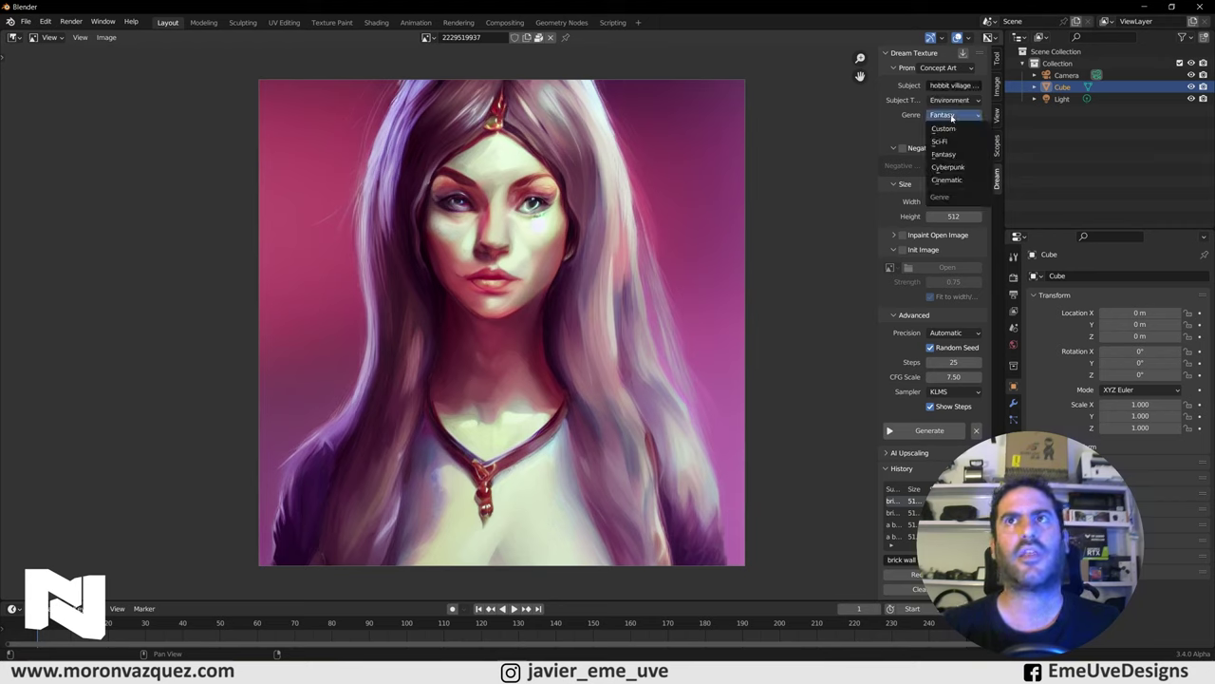
pyautogui.click(896, 133)
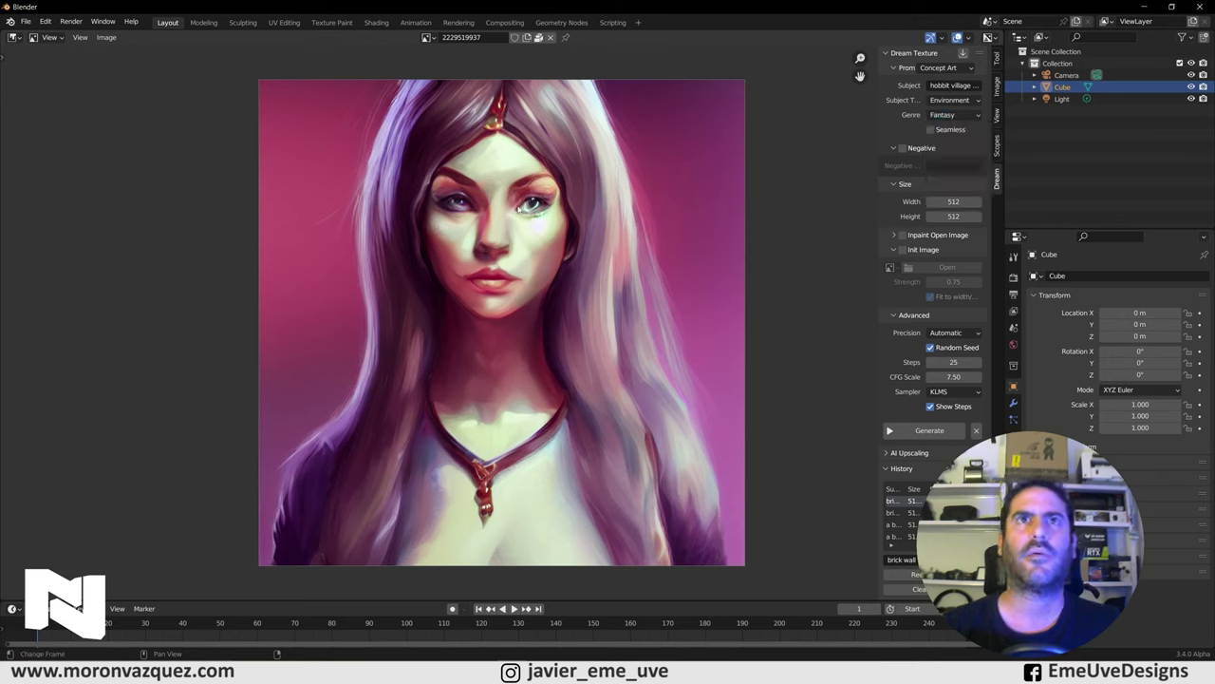
pyautogui.click(962, 115)
pyautogui.click(949, 100)
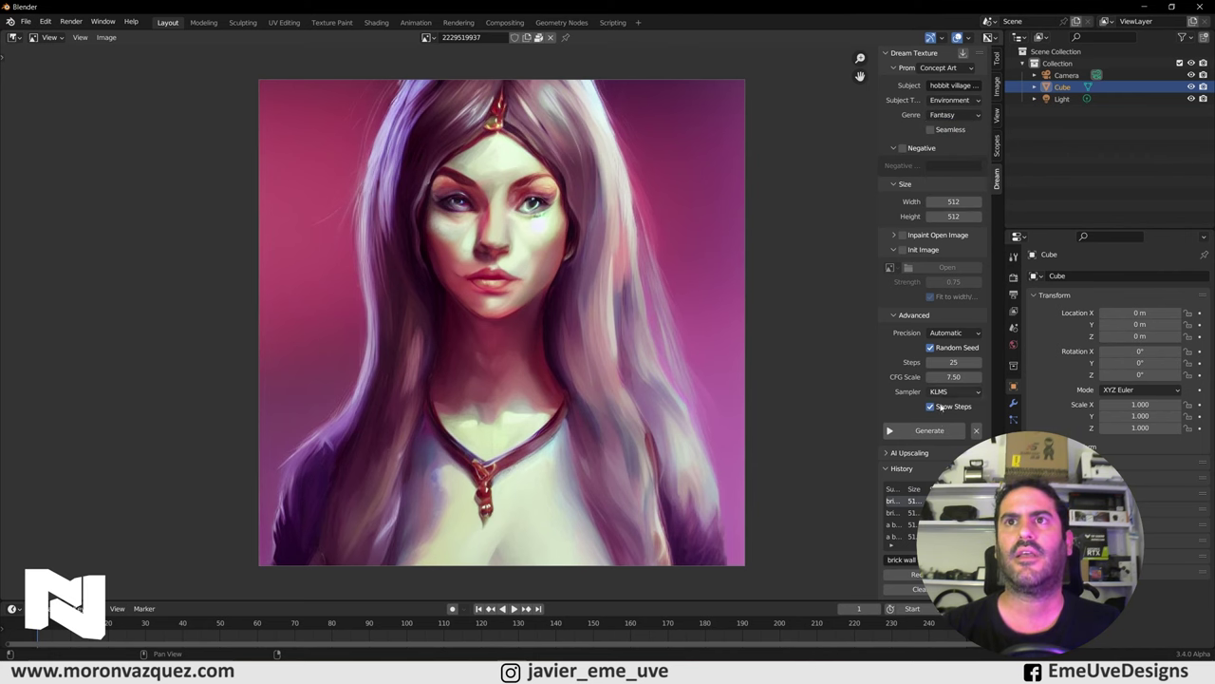
pyautogui.click(926, 430)
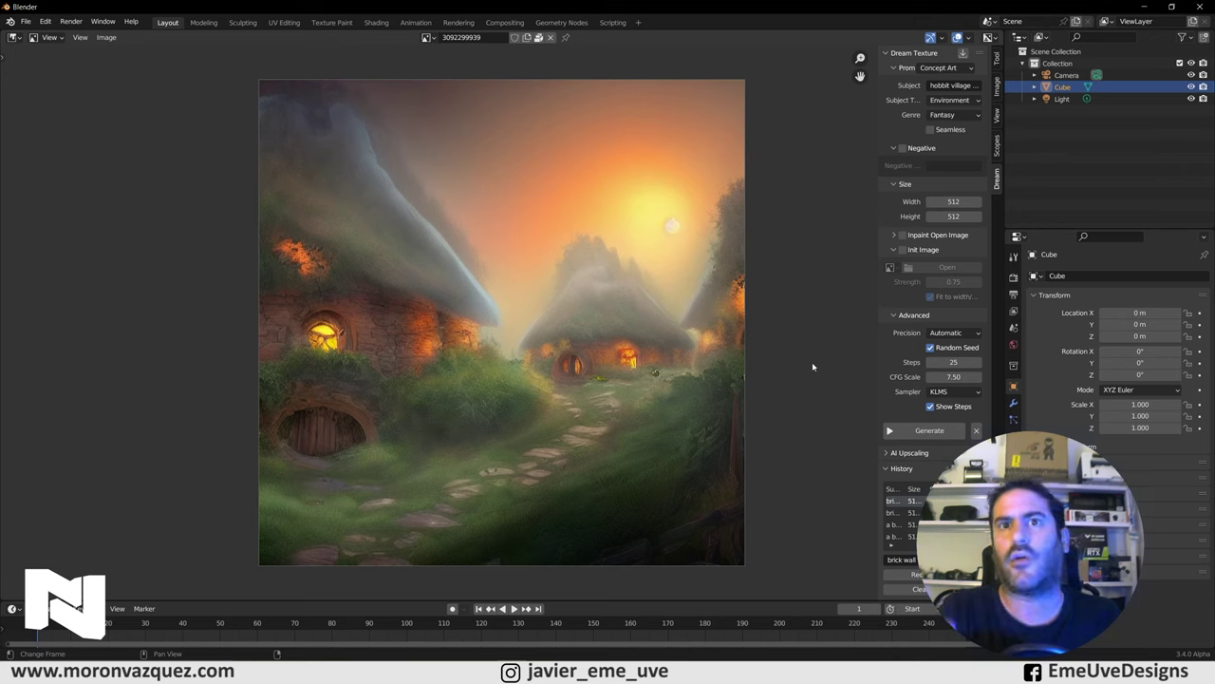
# Step: Generate two more hobbit village variations, then open the Steps field for editing
pyautogui.click(917, 433)
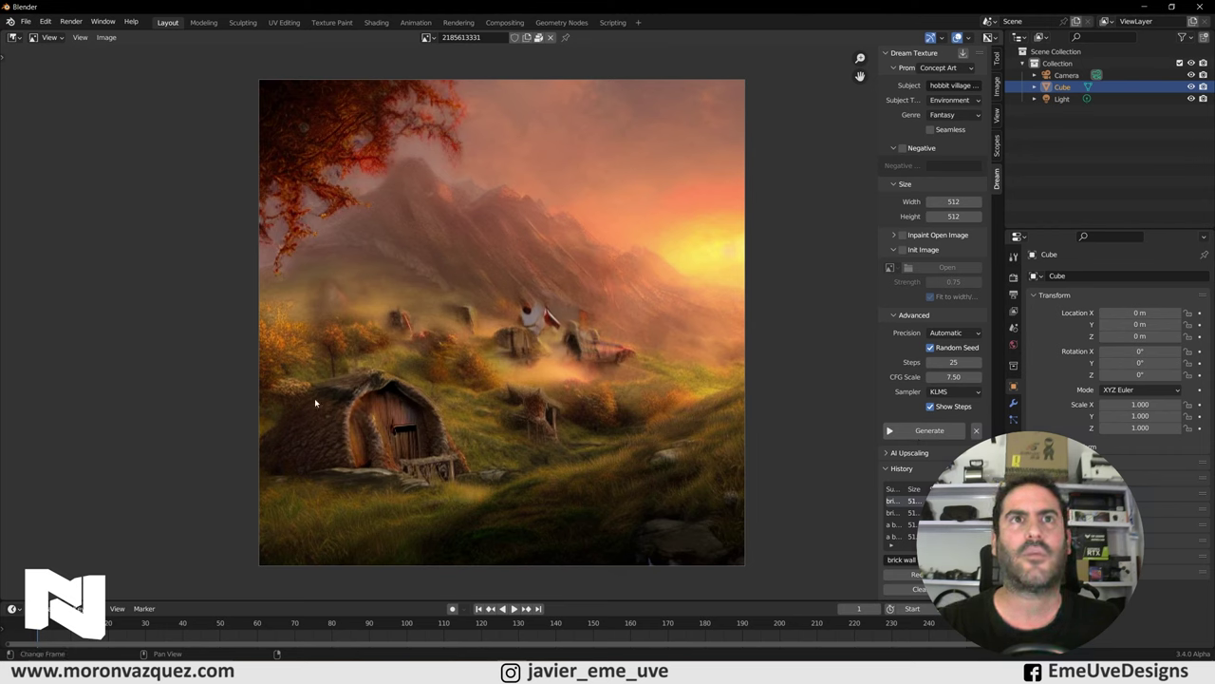
pyautogui.click(935, 431)
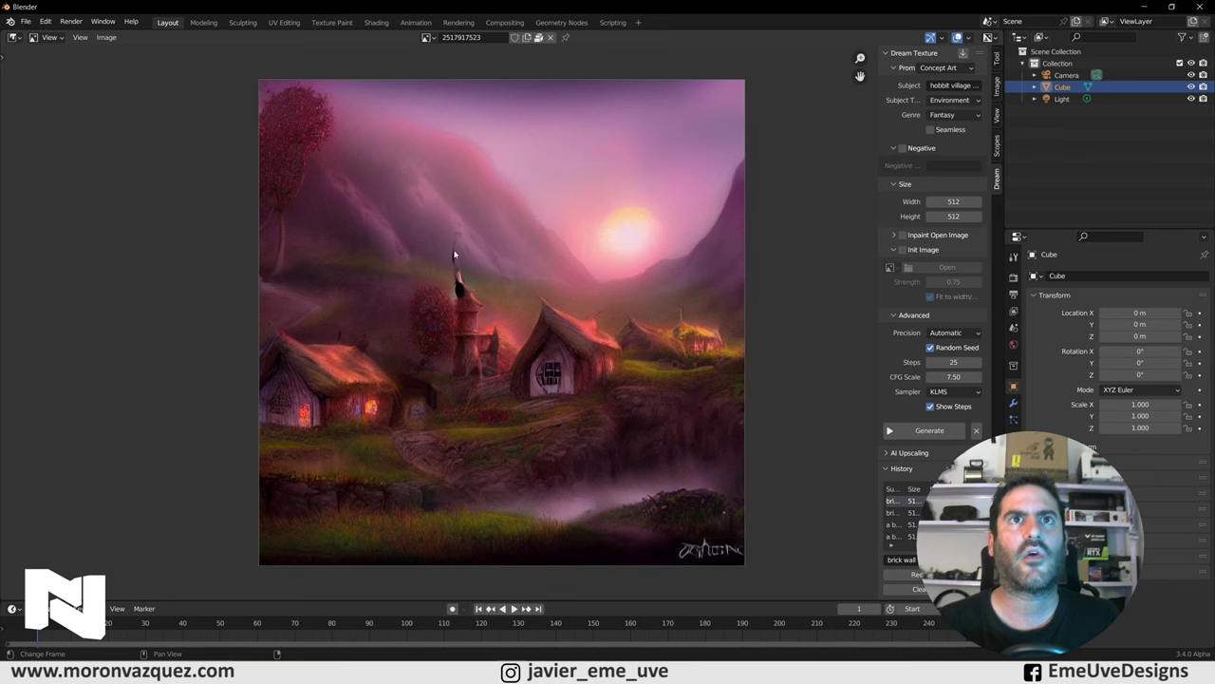
pyautogui.doubleClick(953, 361)
pyautogui.write('50')
# Step: Set the generation steps to 50 and regenerate the hobbit village, zooming to inspect it
pyautogui.press('Return')
pyautogui.click(925, 430)
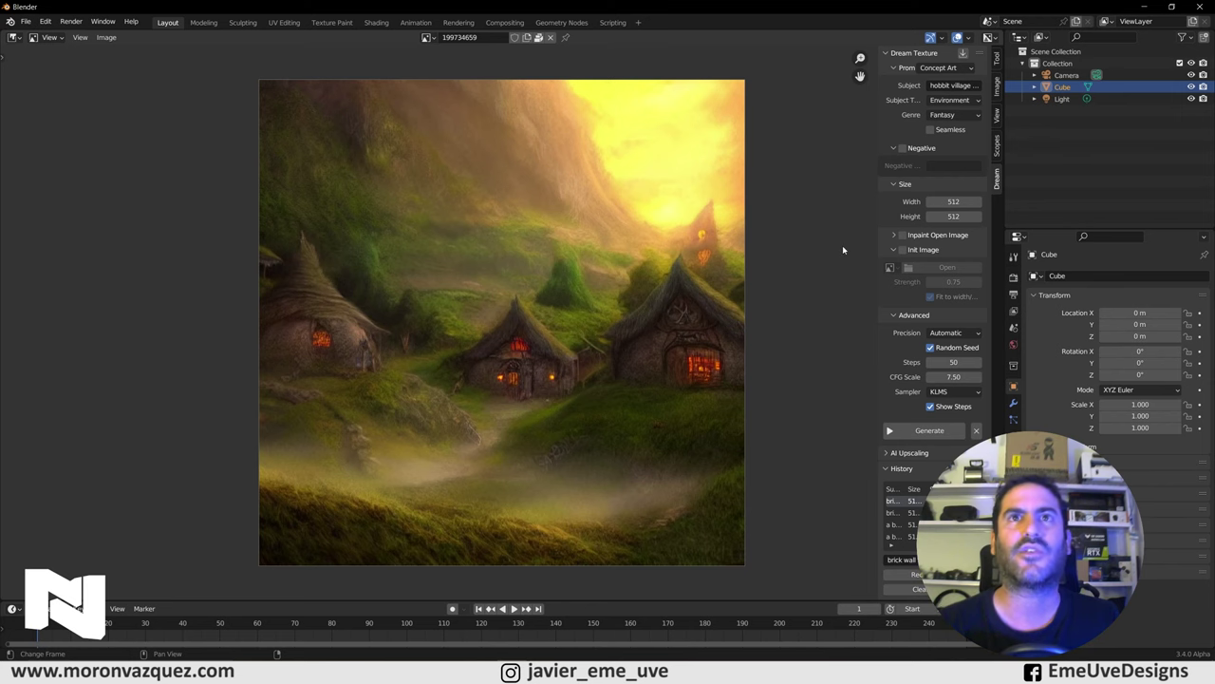
pyautogui.scroll(2, 806, 250)
pyautogui.scroll(-1, 806, 250)
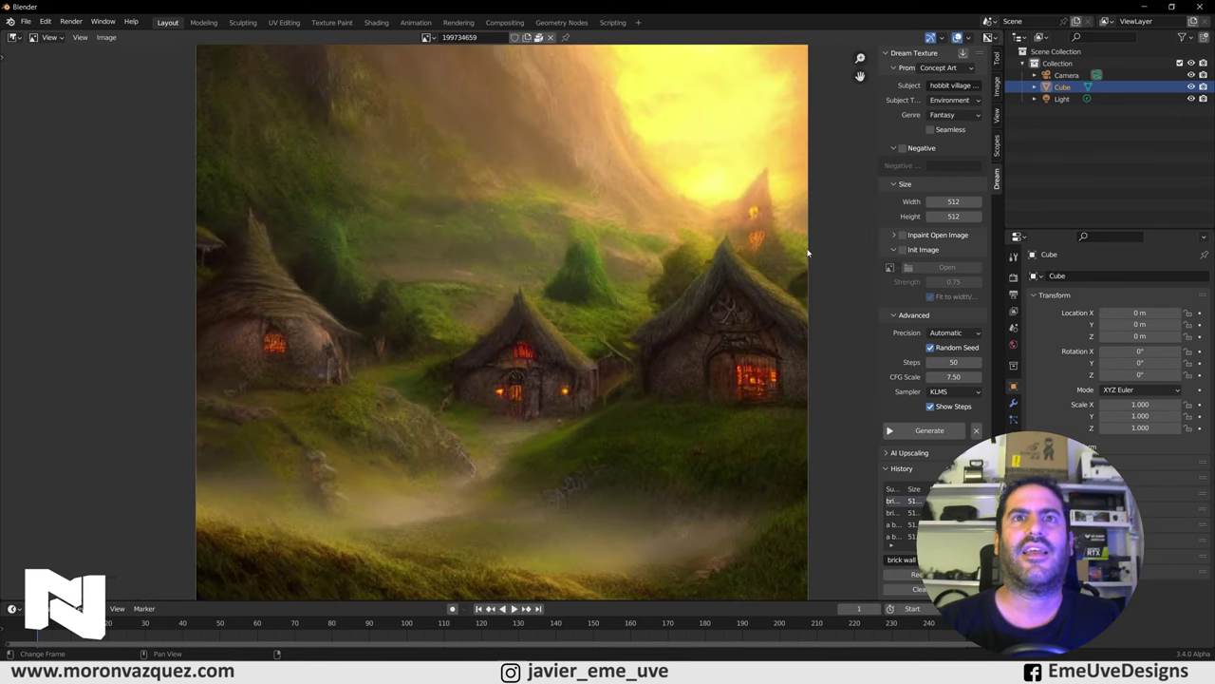
pyautogui.scroll(-1, 815, 238)
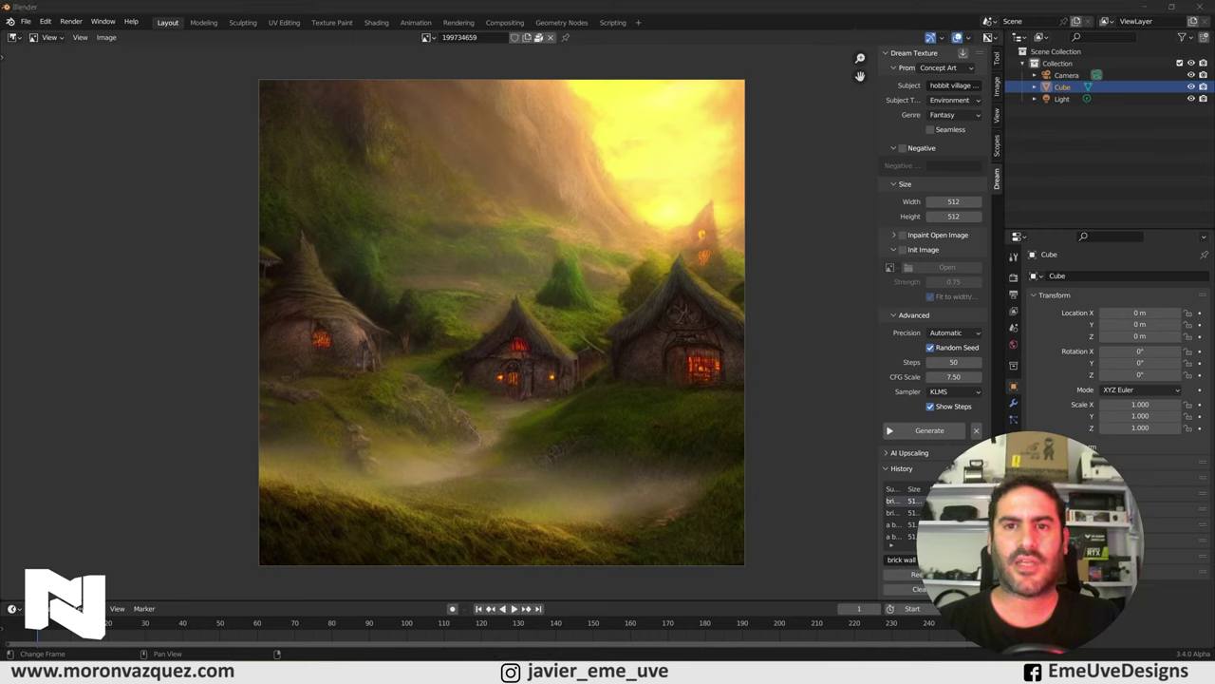
# Step: Change the subject to the post-apocalyptic city prompt and generate the image
pyautogui.click(954, 84)
pyautogui.write('city')
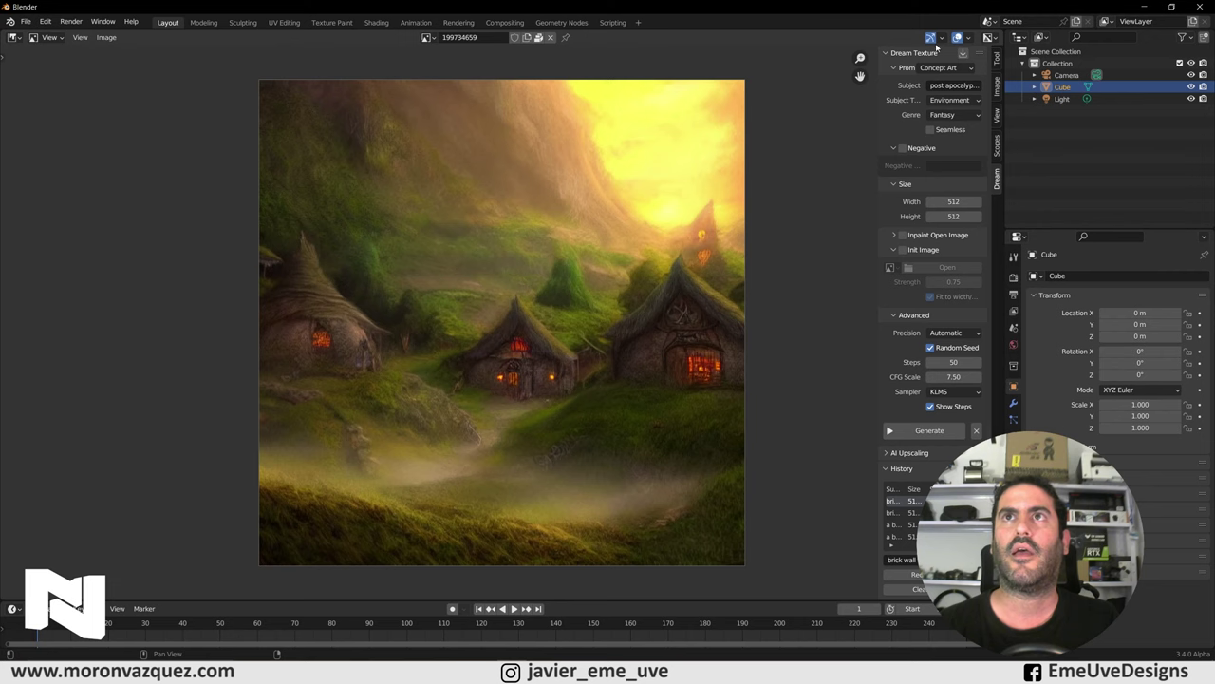
pyautogui.click(929, 429)
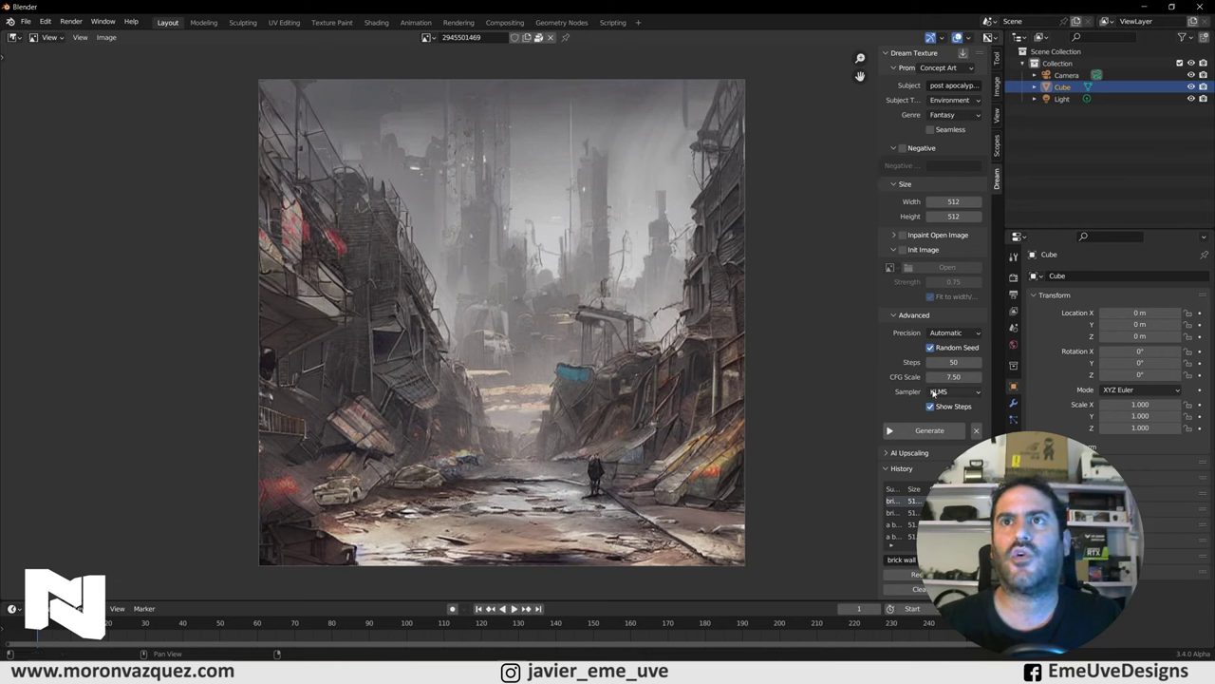
# Step: Switch the genre from Fantasy to Cyberpunk and generate the post-apocalyptic environment, then generate another
pyautogui.click(979, 112)
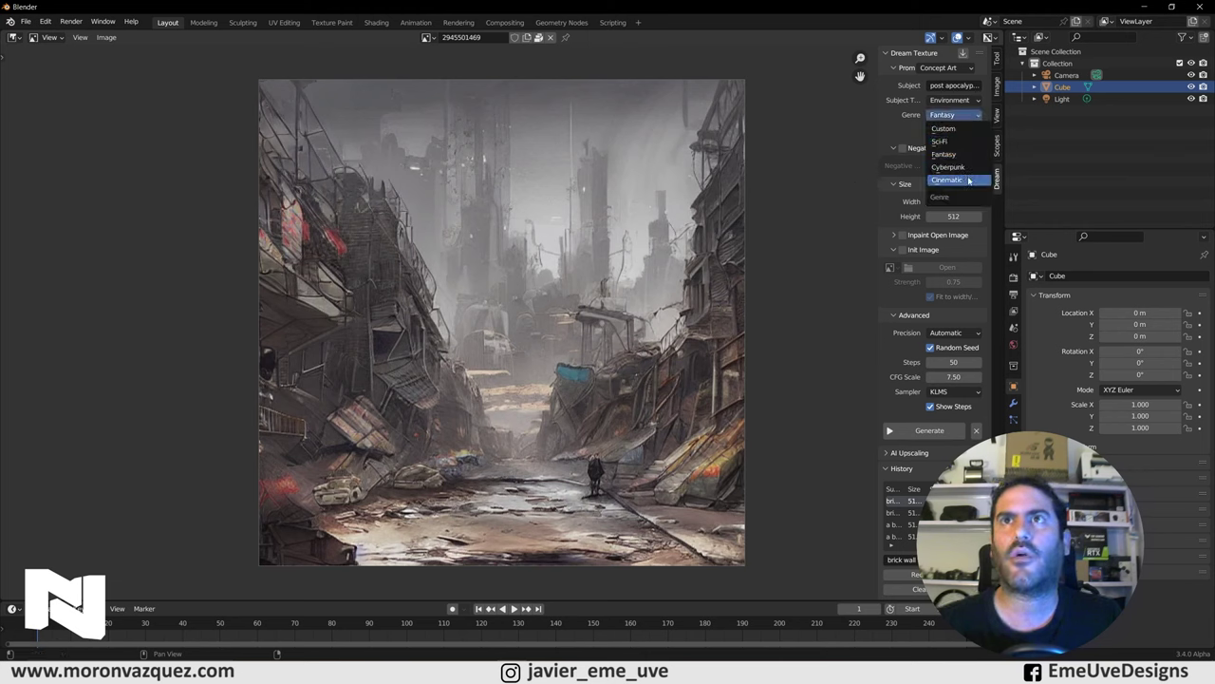
pyautogui.click(956, 168)
pyautogui.click(919, 431)
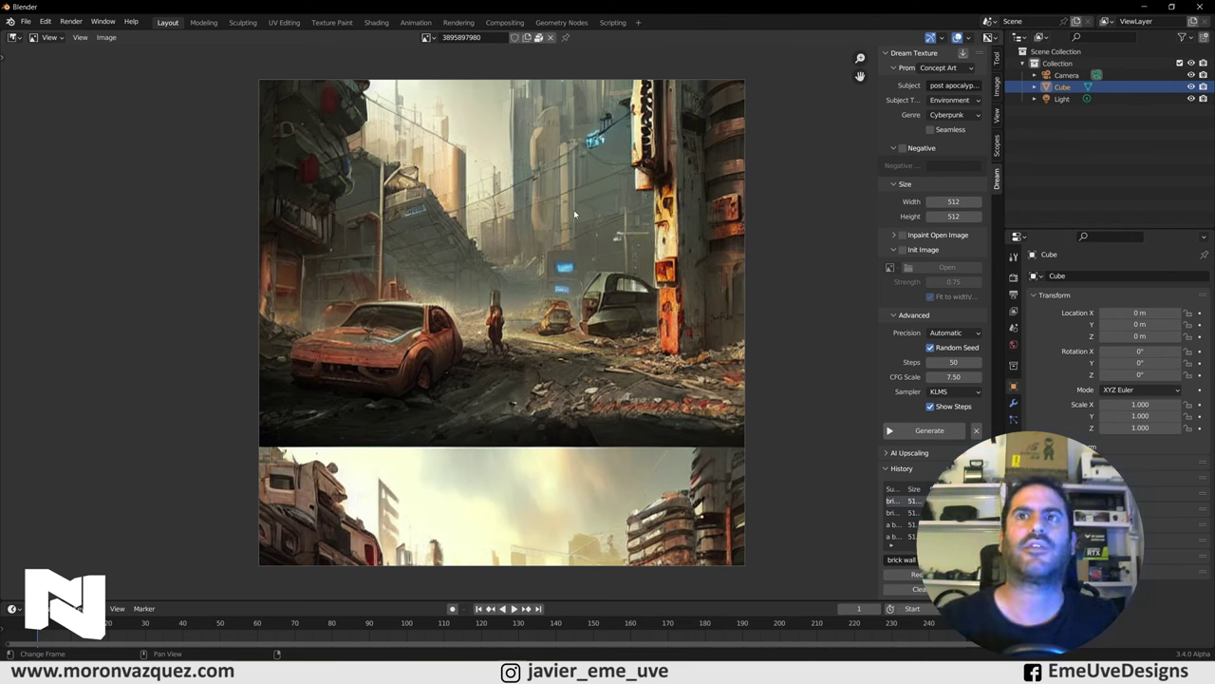
pyautogui.click(932, 432)
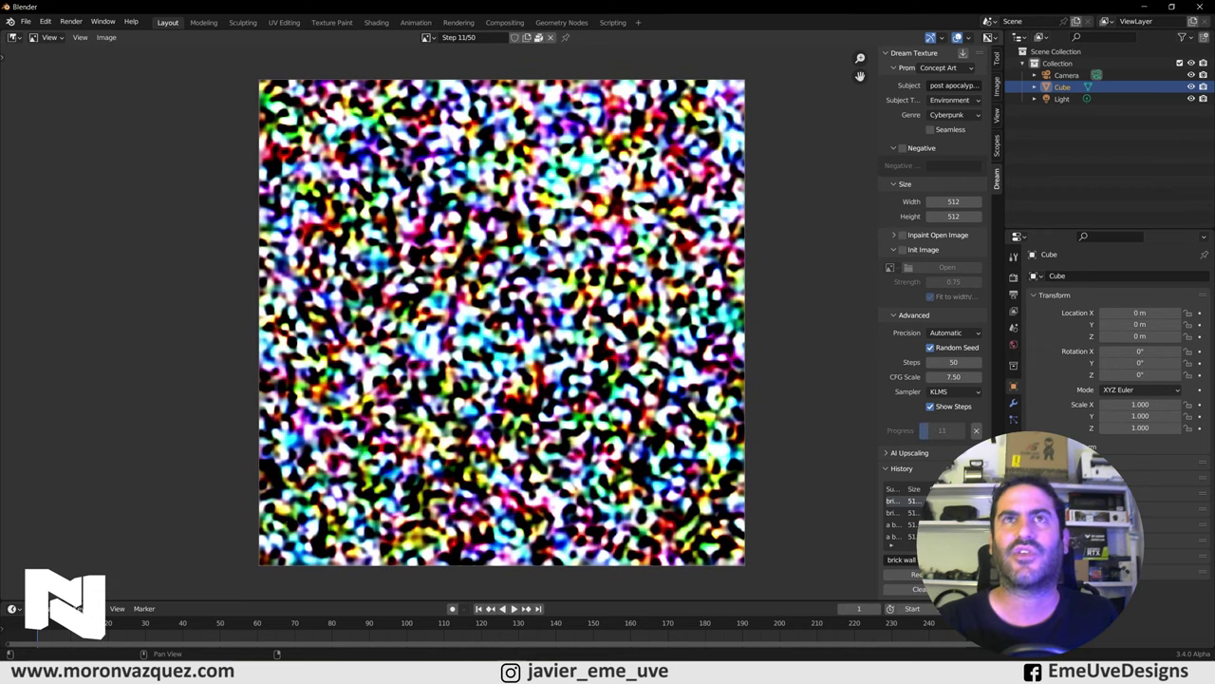
# Step: Check the image list while the pink-haze Cyberpunk city renders, then set the genre to Sci-Fi
pyautogui.click(426, 37)
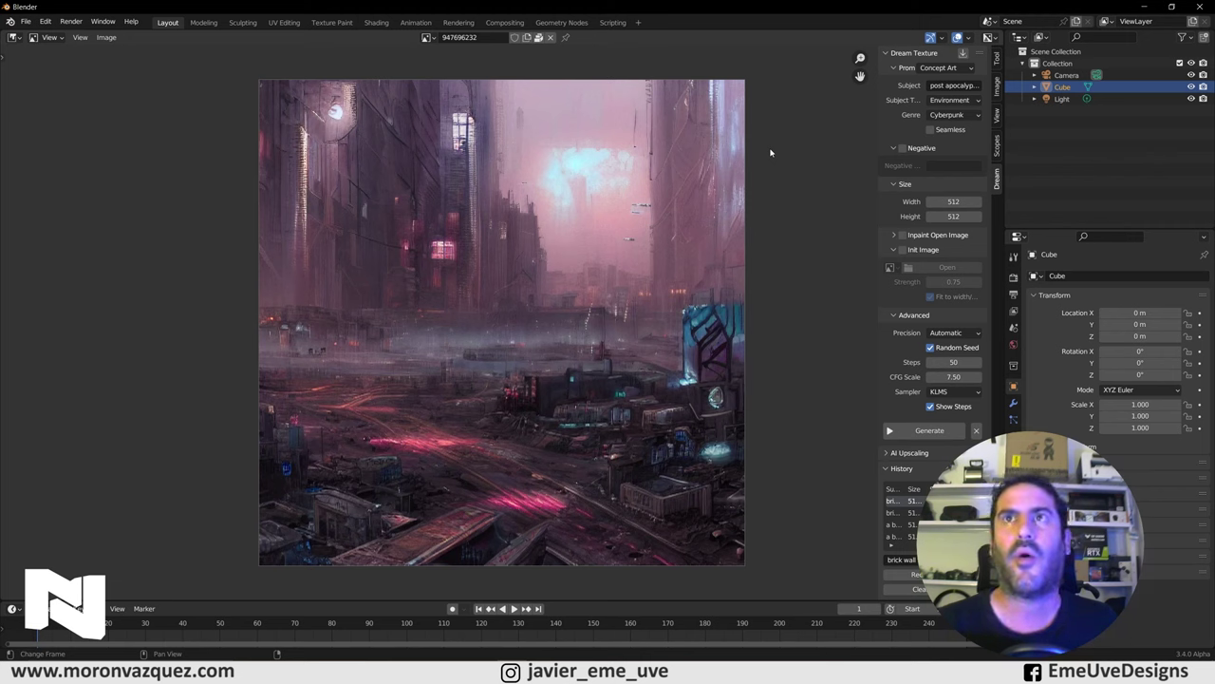
pyautogui.click(949, 114)
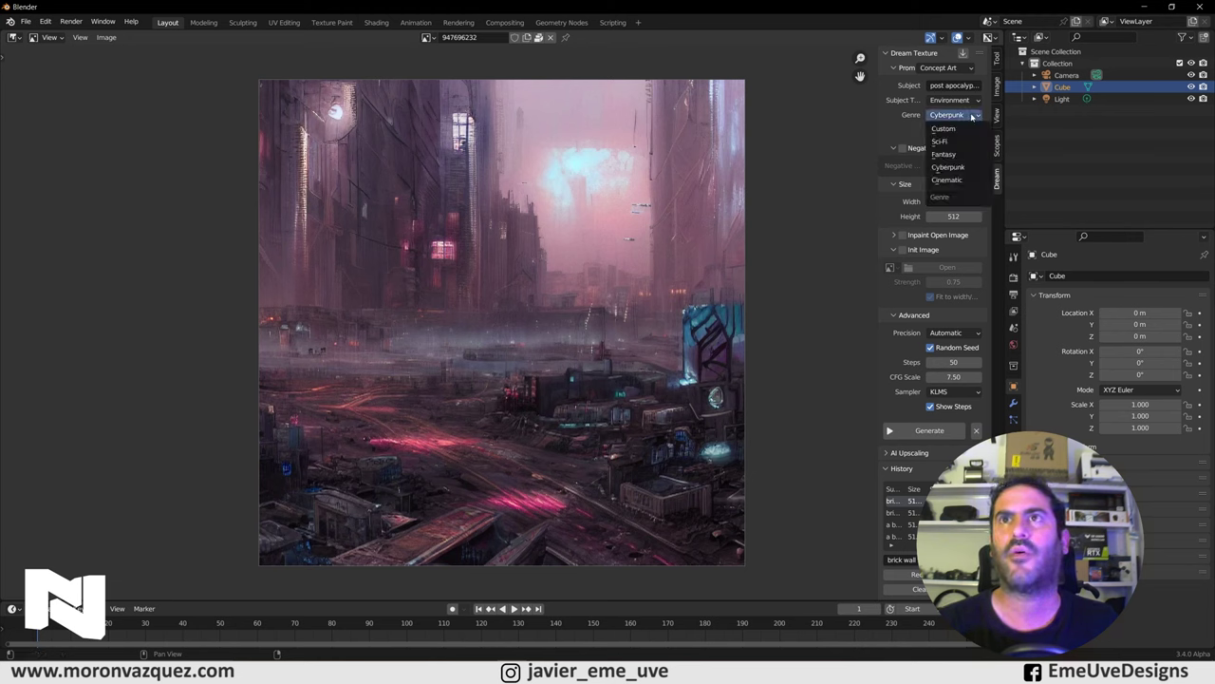
pyautogui.click(955, 142)
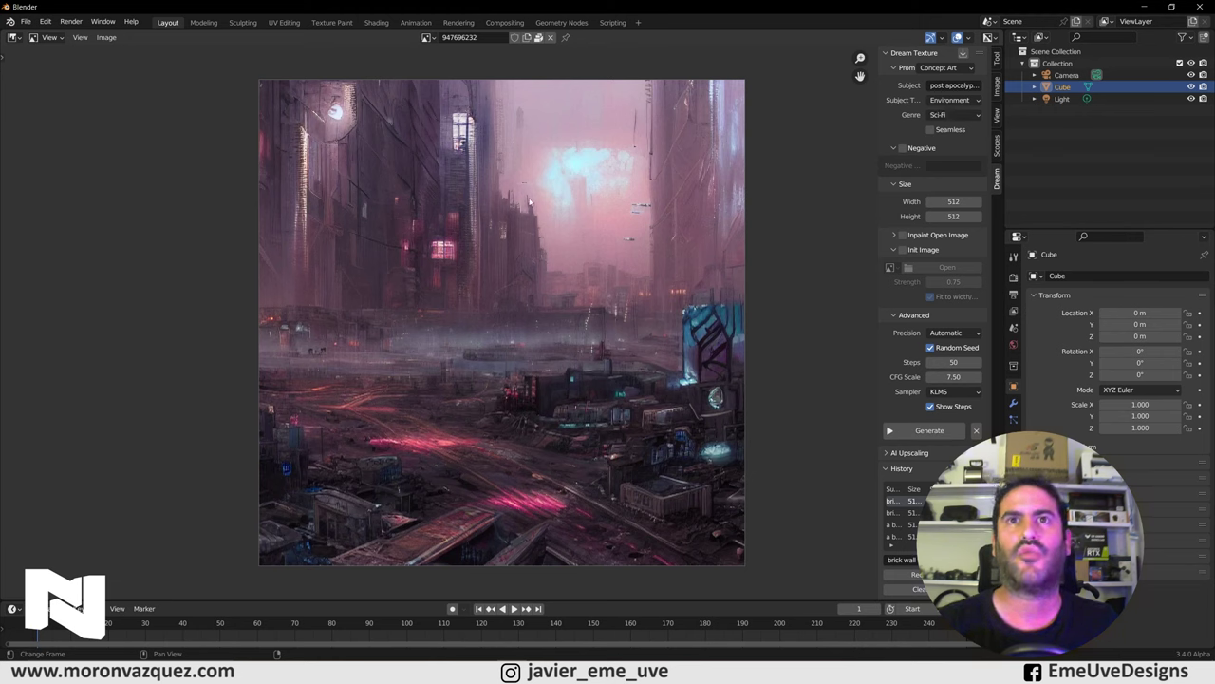
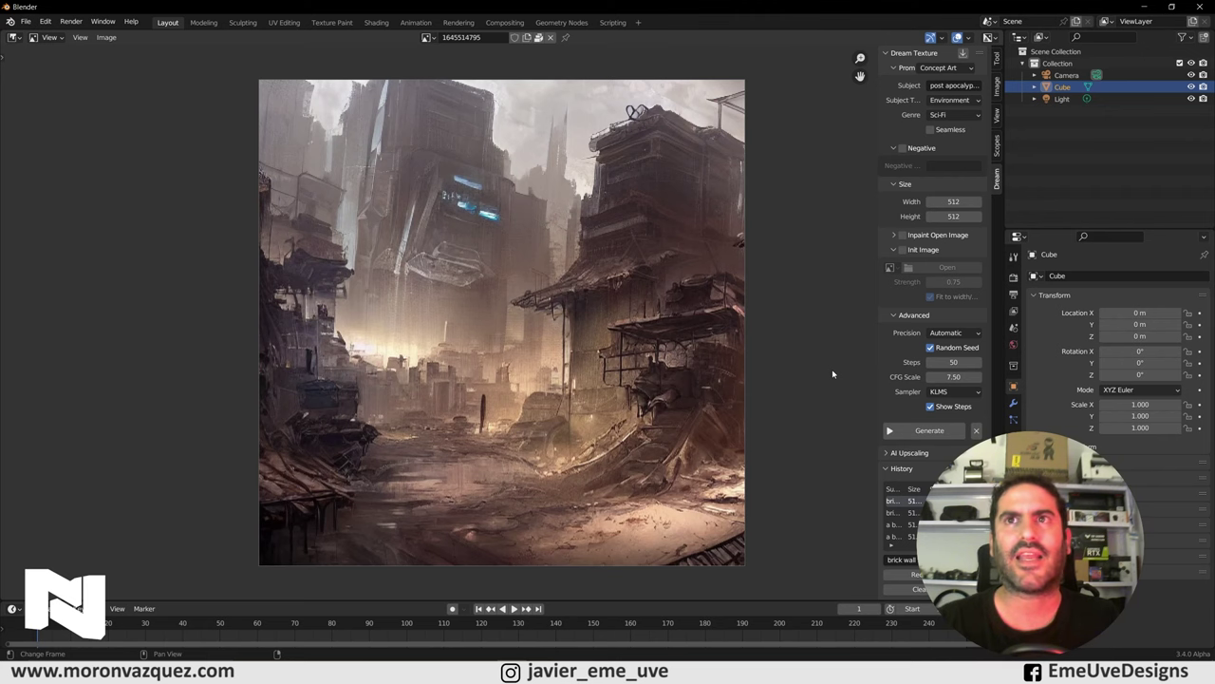
# Step: Generate a new 512×512 Concept Art image of a post-apocalyptic sci-fi city with wrecked cars
pyautogui.click(929, 430)
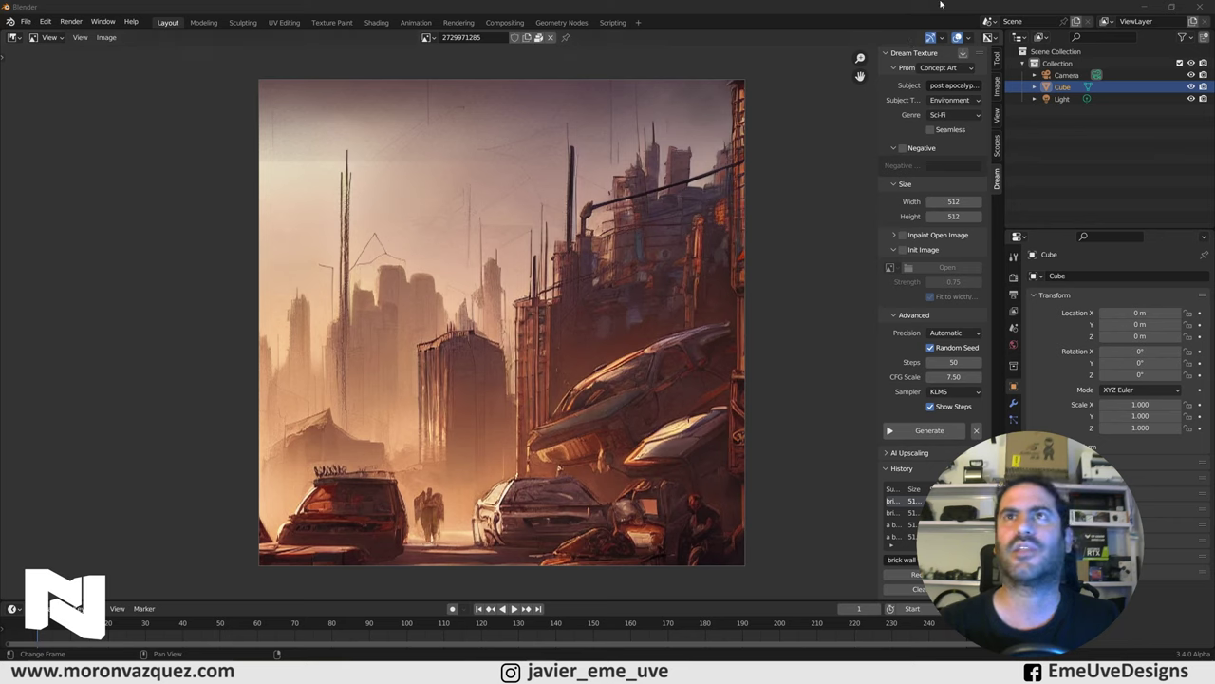
# Step: Change the subject to a woman, set the genre to Cyberpunk, and generate two images
pyautogui.click(954, 85)
pyautogui.press('Escape')
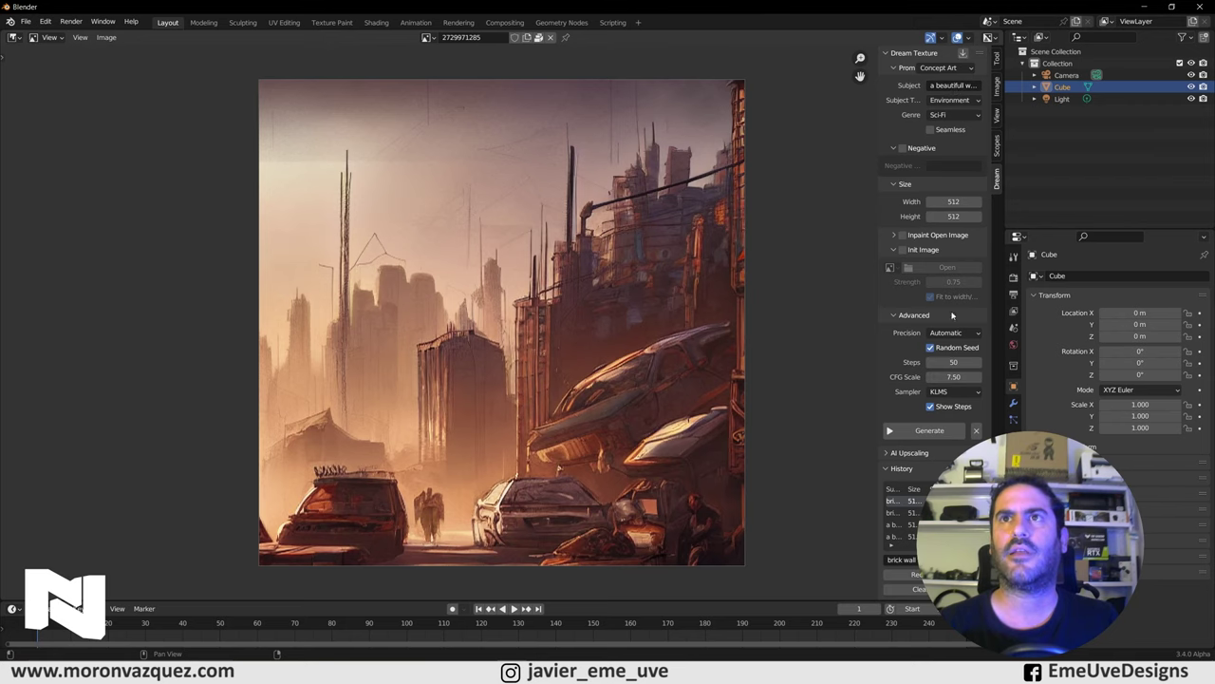
pyautogui.click(961, 115)
pyautogui.click(961, 167)
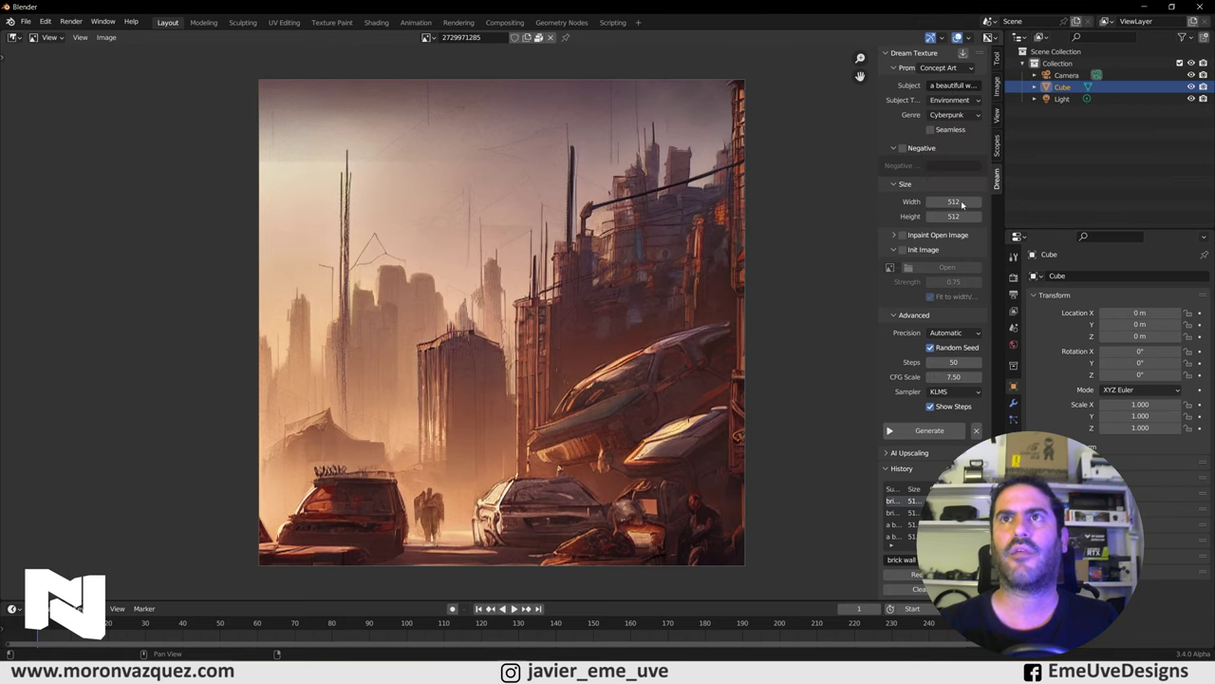
pyautogui.click(925, 430)
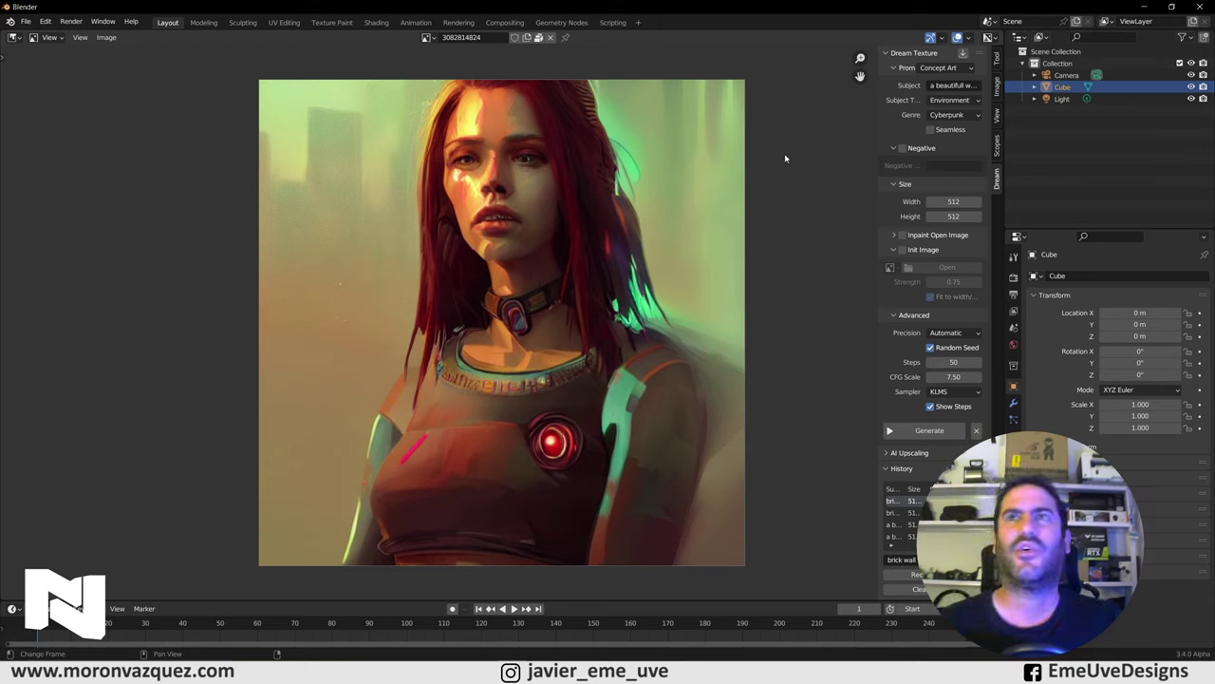
pyautogui.click(921, 430)
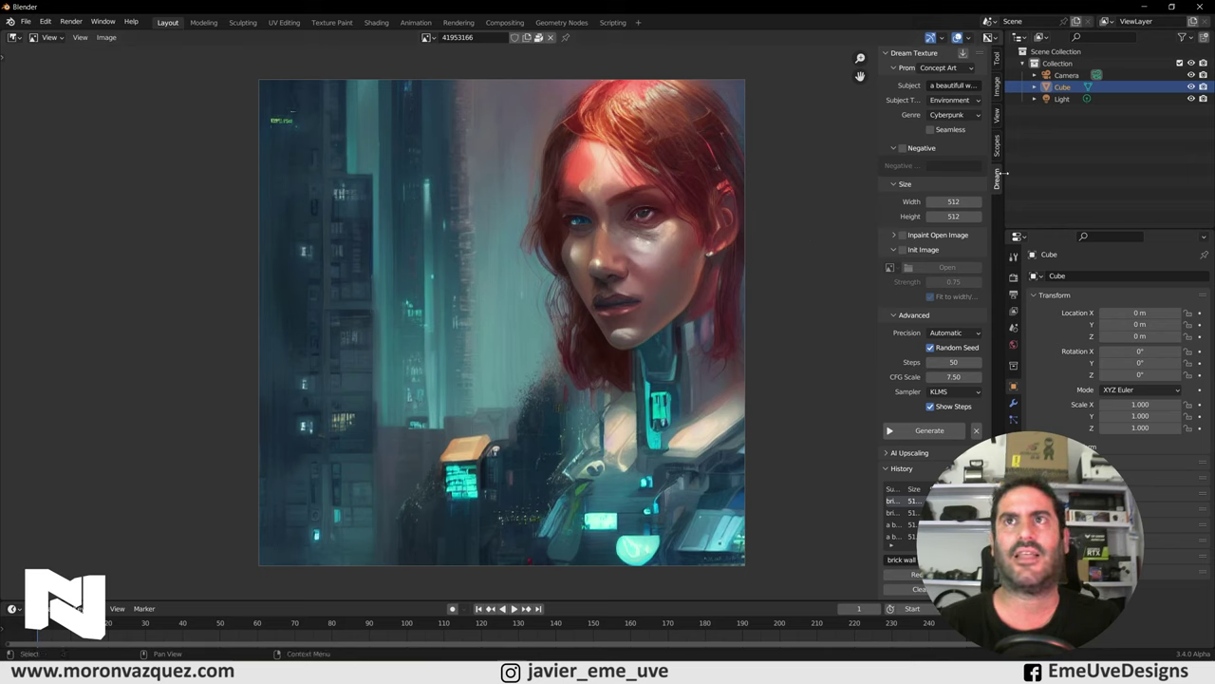
pyautogui.click(953, 201)
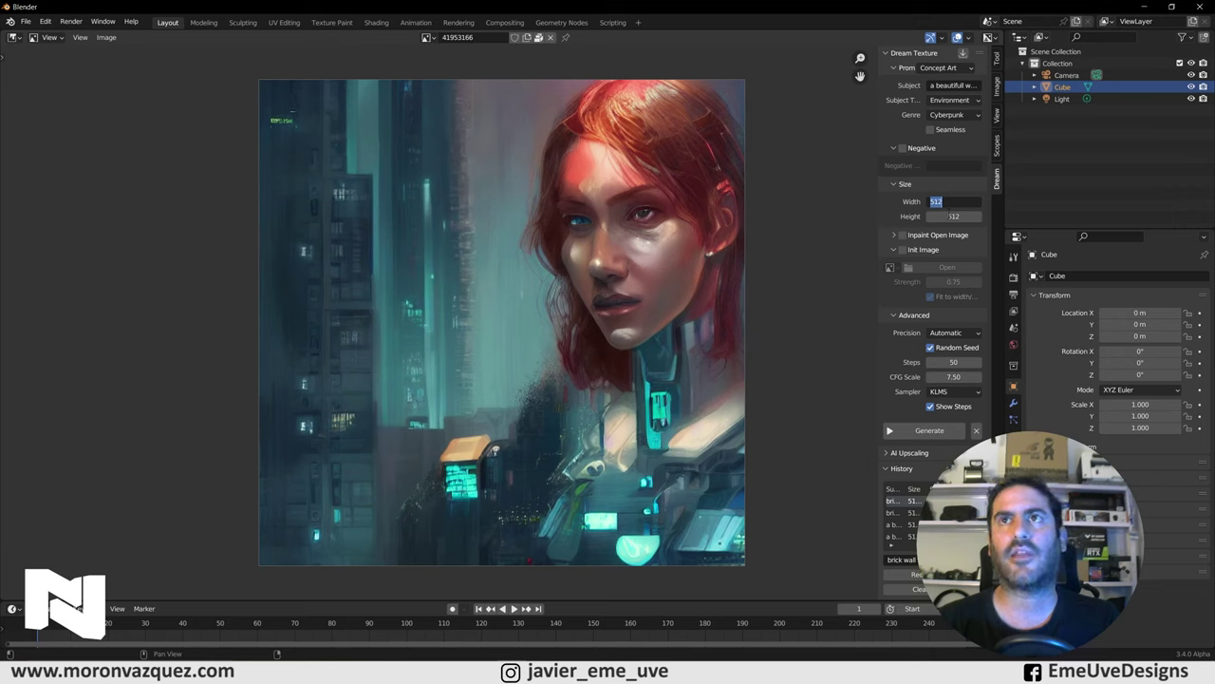
pyautogui.press('Return')
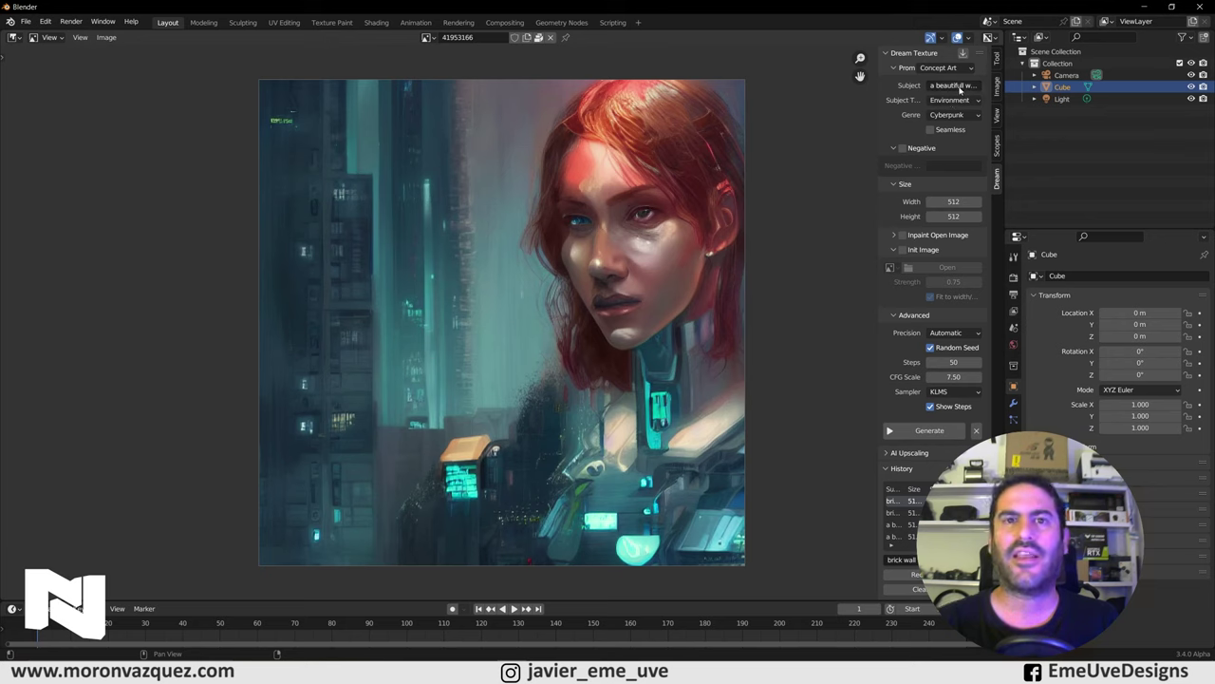
# Step: Switch to the Photography preset with Medium Close Up framing and Full Color film
pyautogui.click(959, 69)
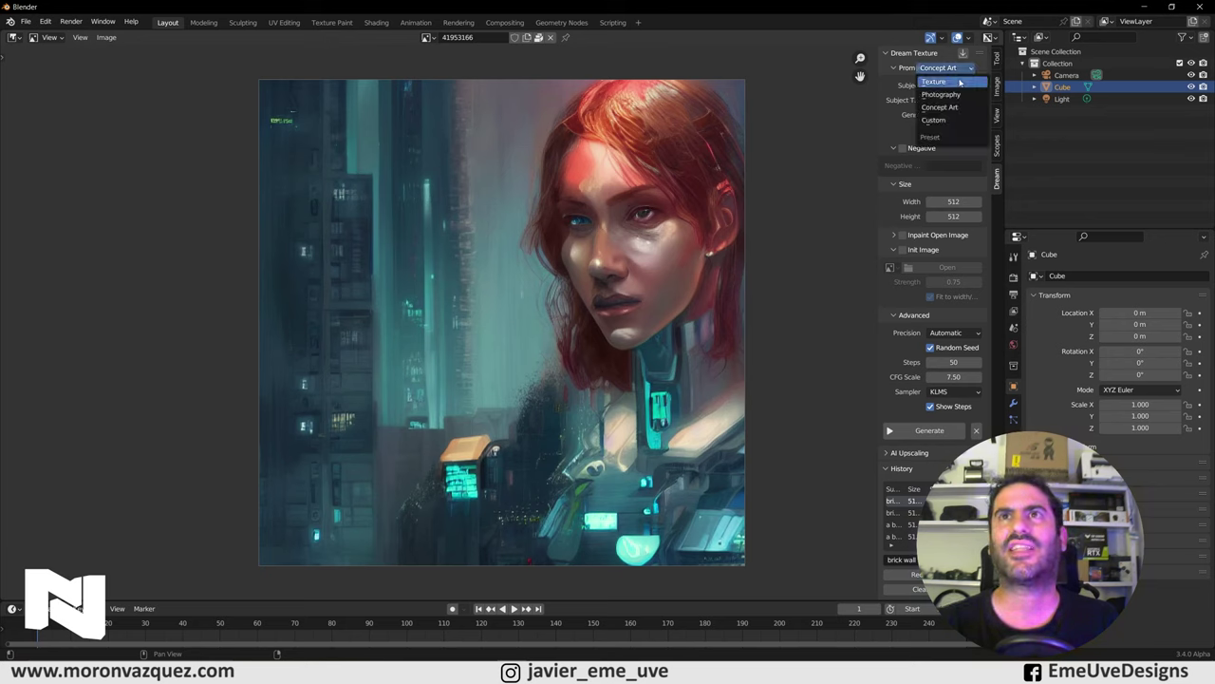
pyautogui.click(963, 96)
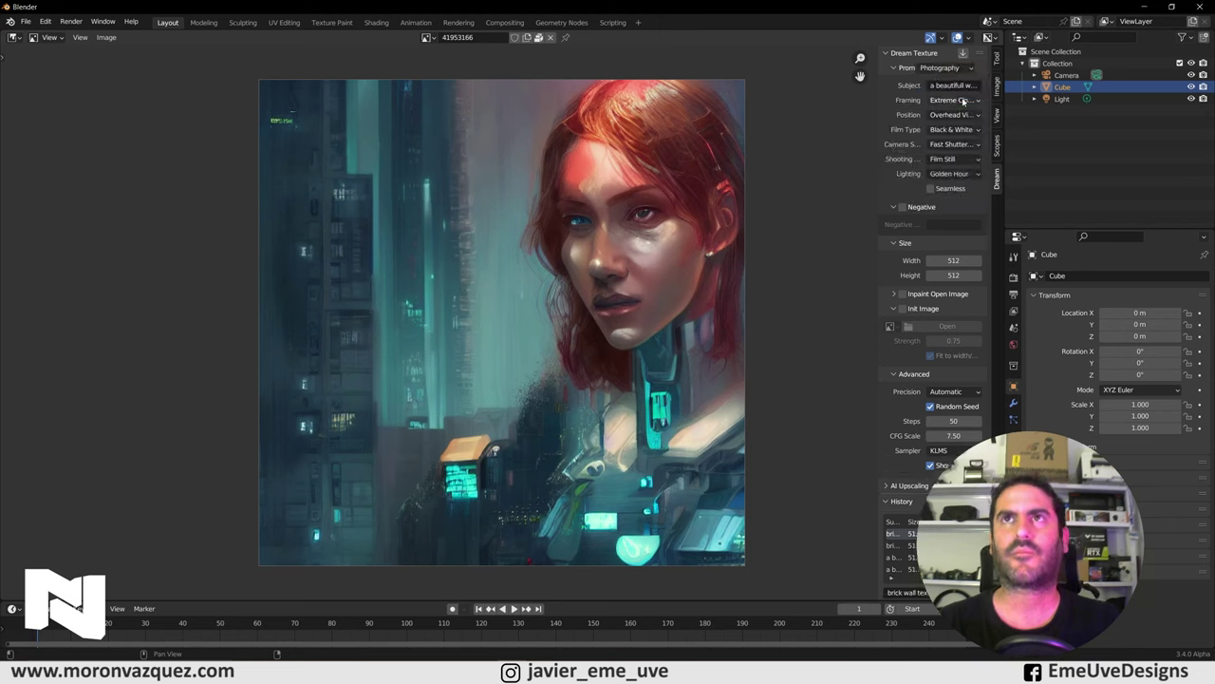
pyautogui.click(954, 101)
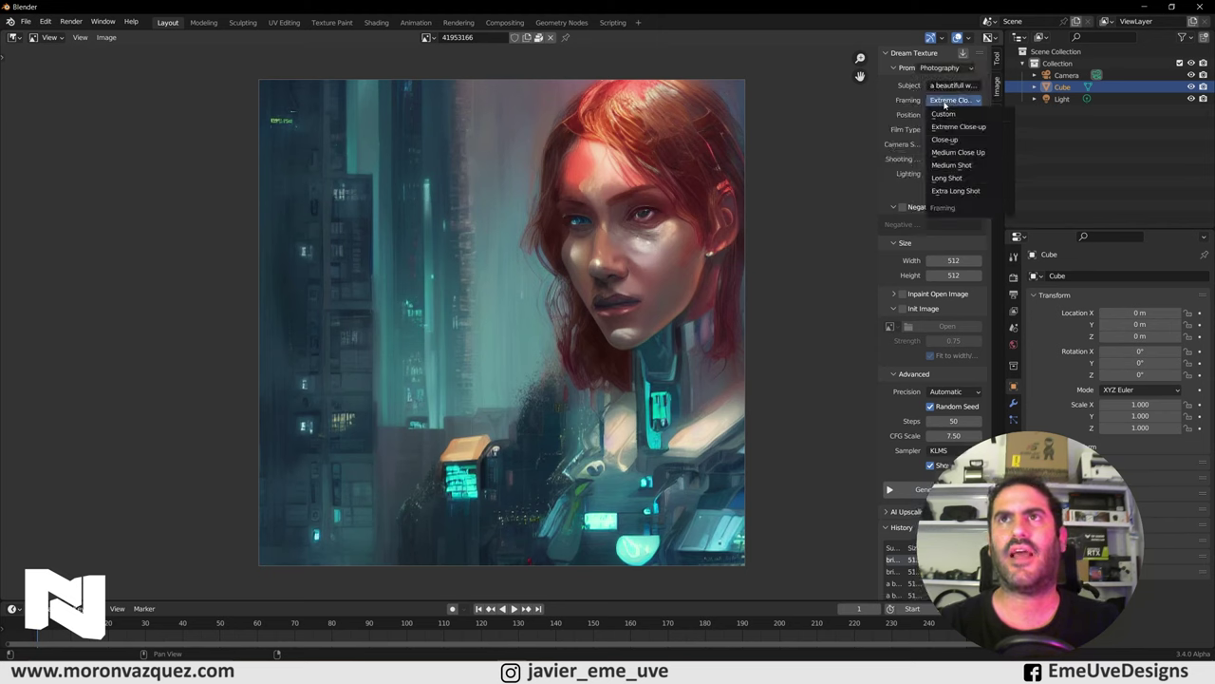
pyautogui.click(978, 153)
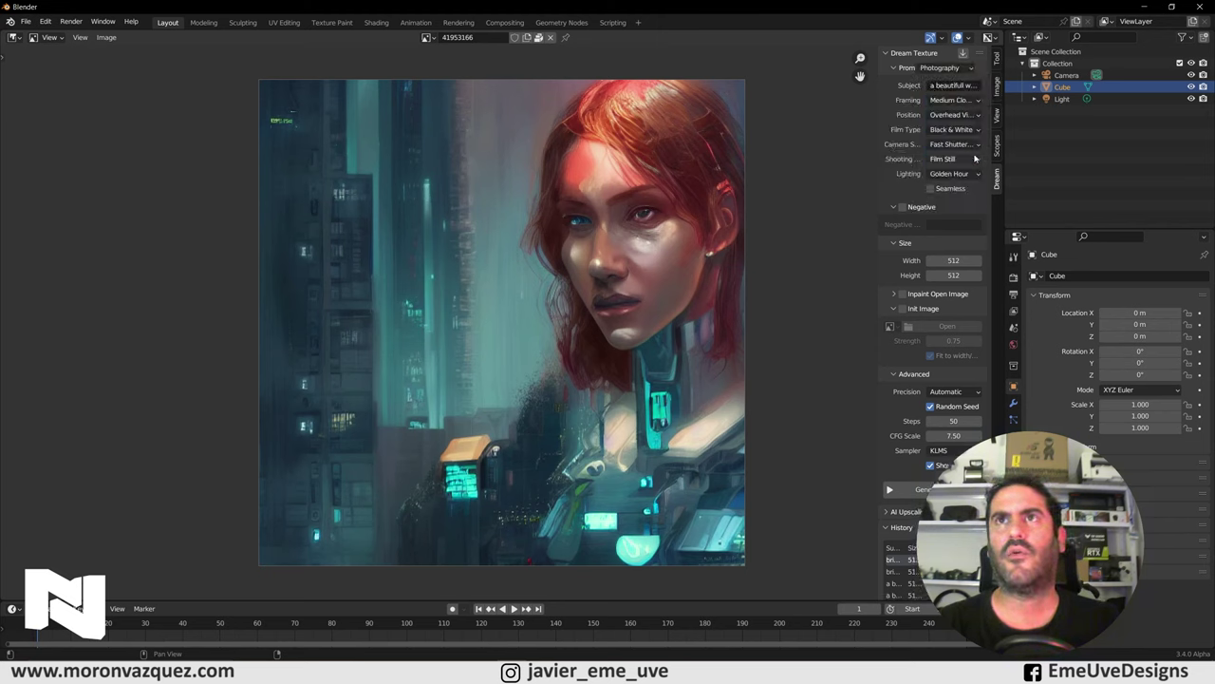
pyautogui.click(954, 129)
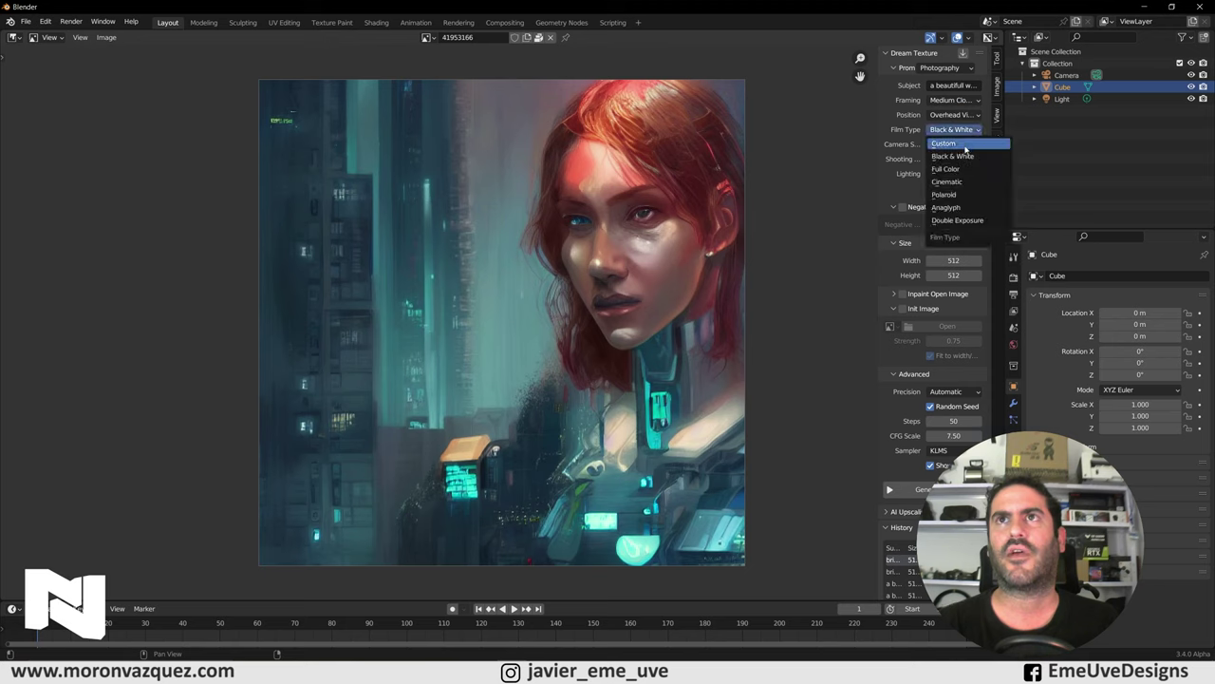
pyautogui.click(959, 170)
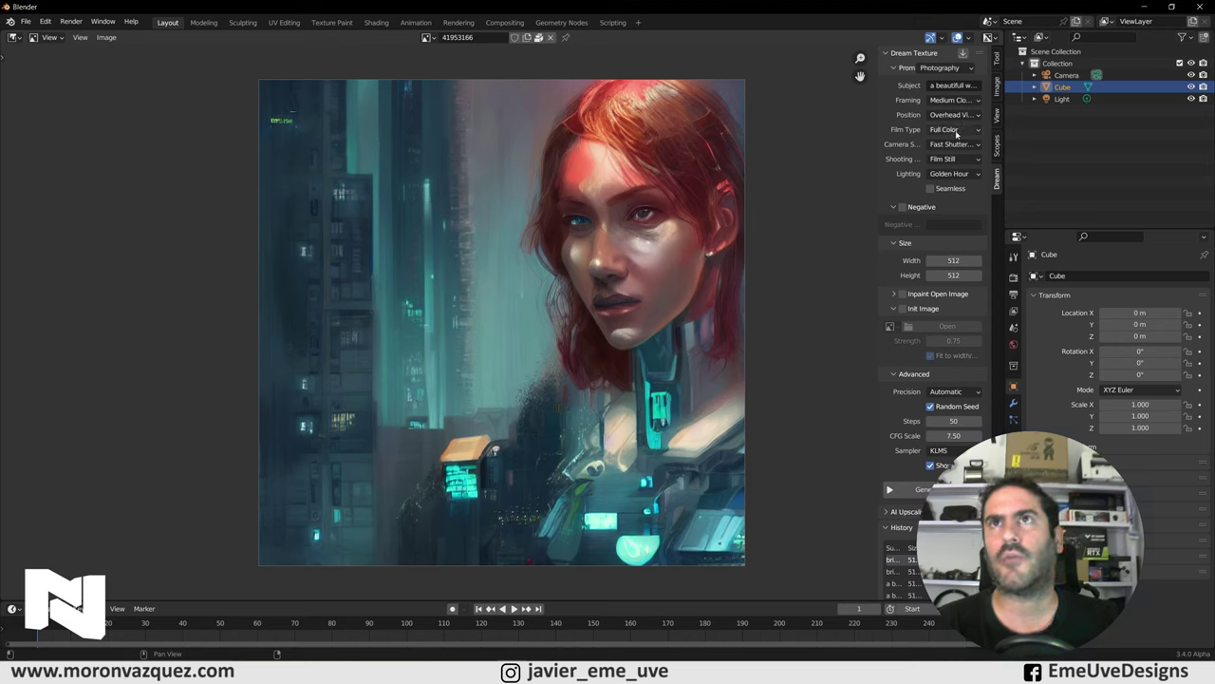
# Step: Review the camera shutter options, set shooting context to Photograph, and generate
pyautogui.click(969, 129)
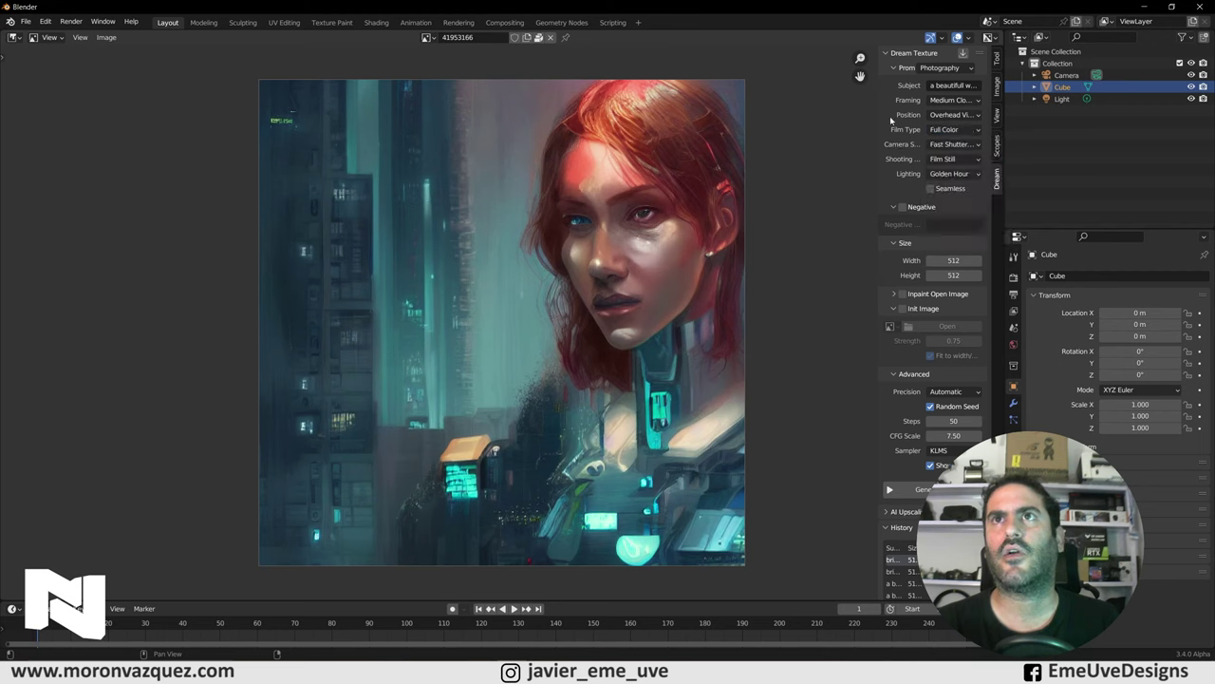
pyautogui.click(952, 143)
pyautogui.click(982, 165)
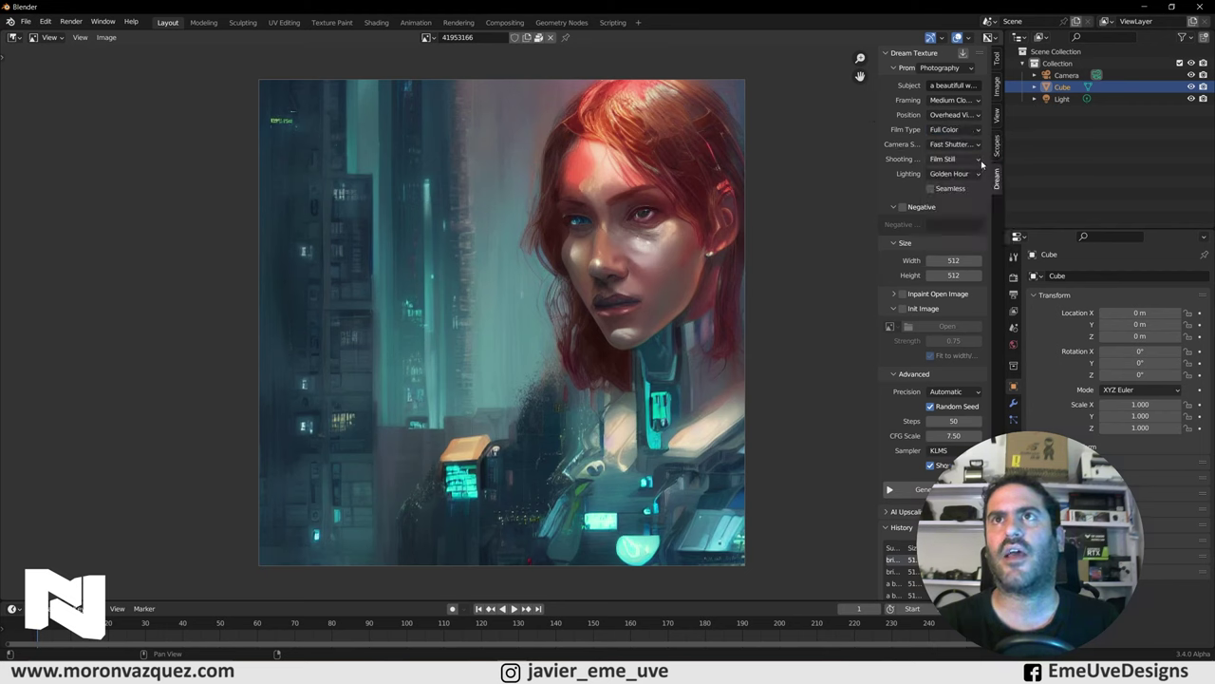
pyautogui.click(948, 159)
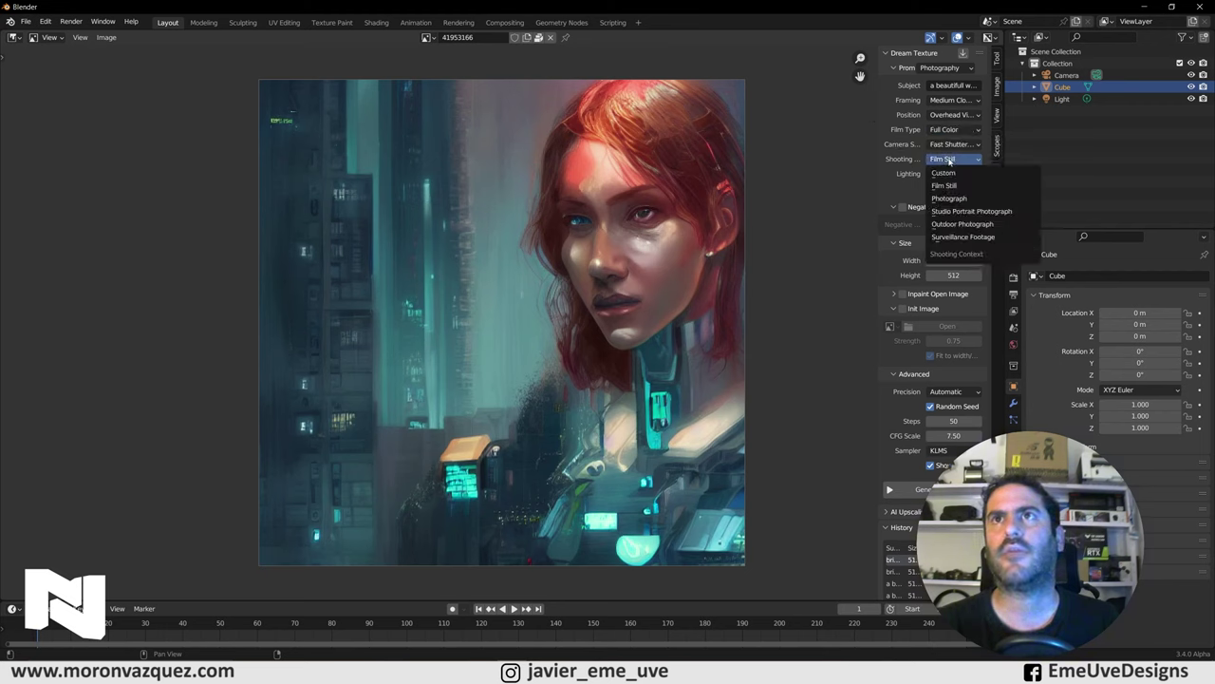
pyautogui.click(950, 198)
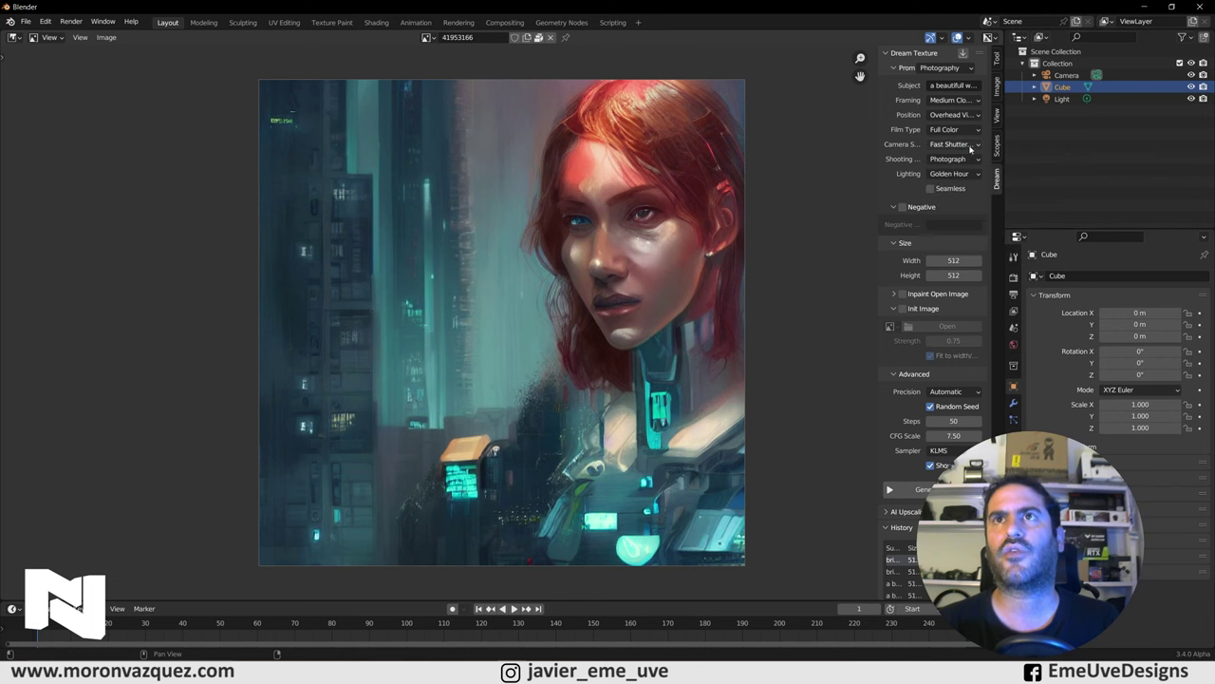
pyautogui.click(910, 490)
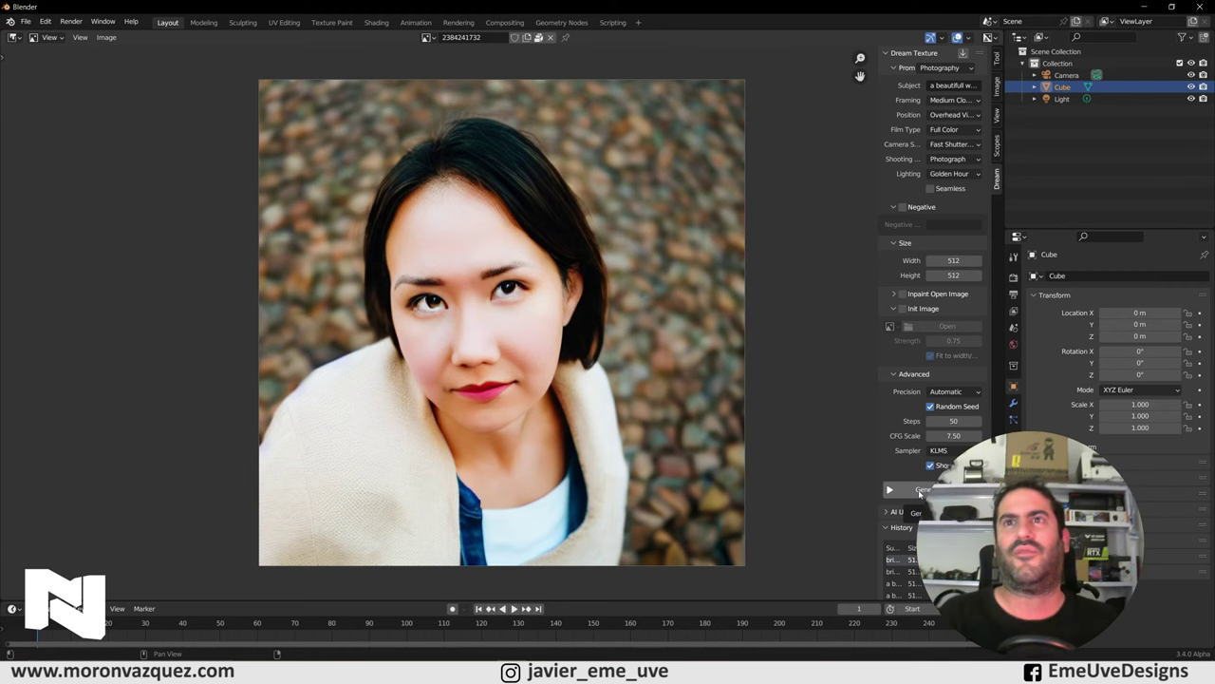
# Step: Generate another portrait, then set lighting to Dramatic Lighting and generate again
pyautogui.click(919, 492)
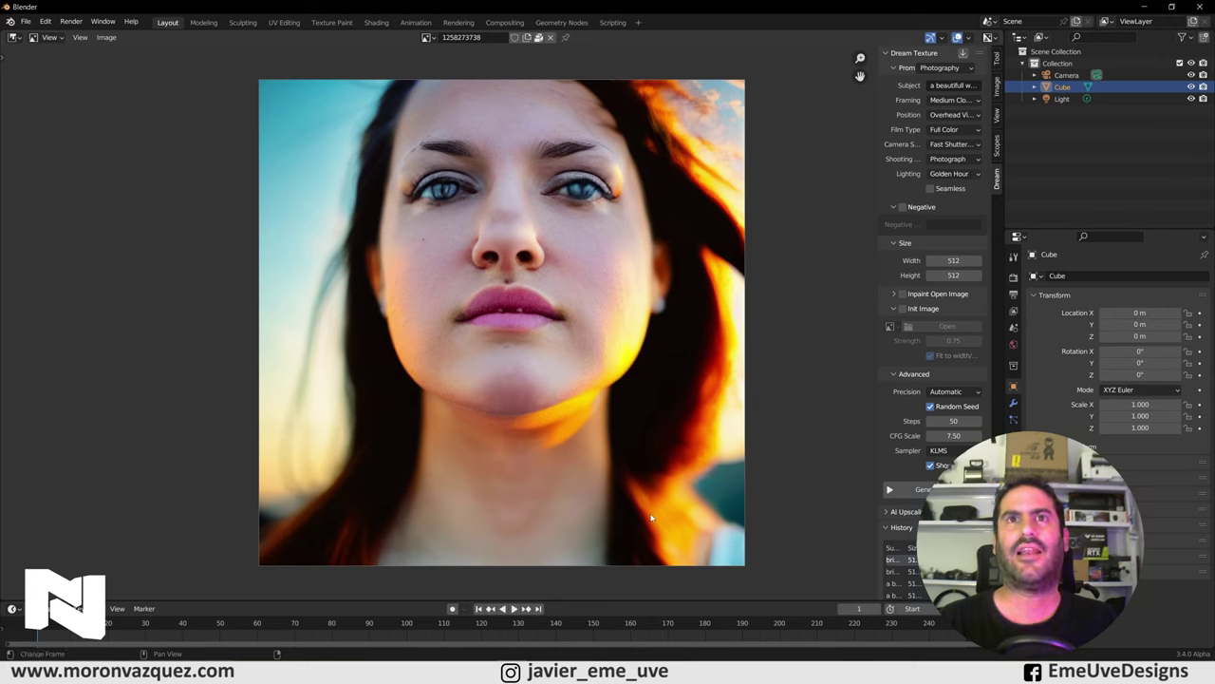
pyautogui.click(976, 174)
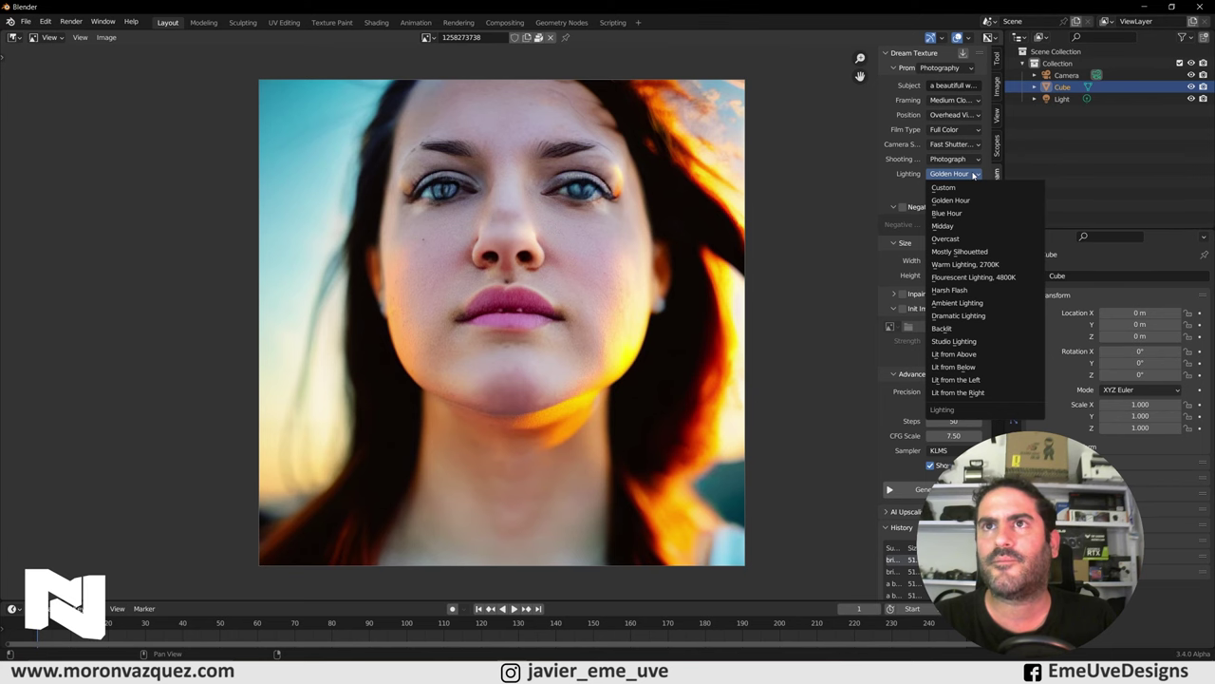
pyautogui.click(961, 317)
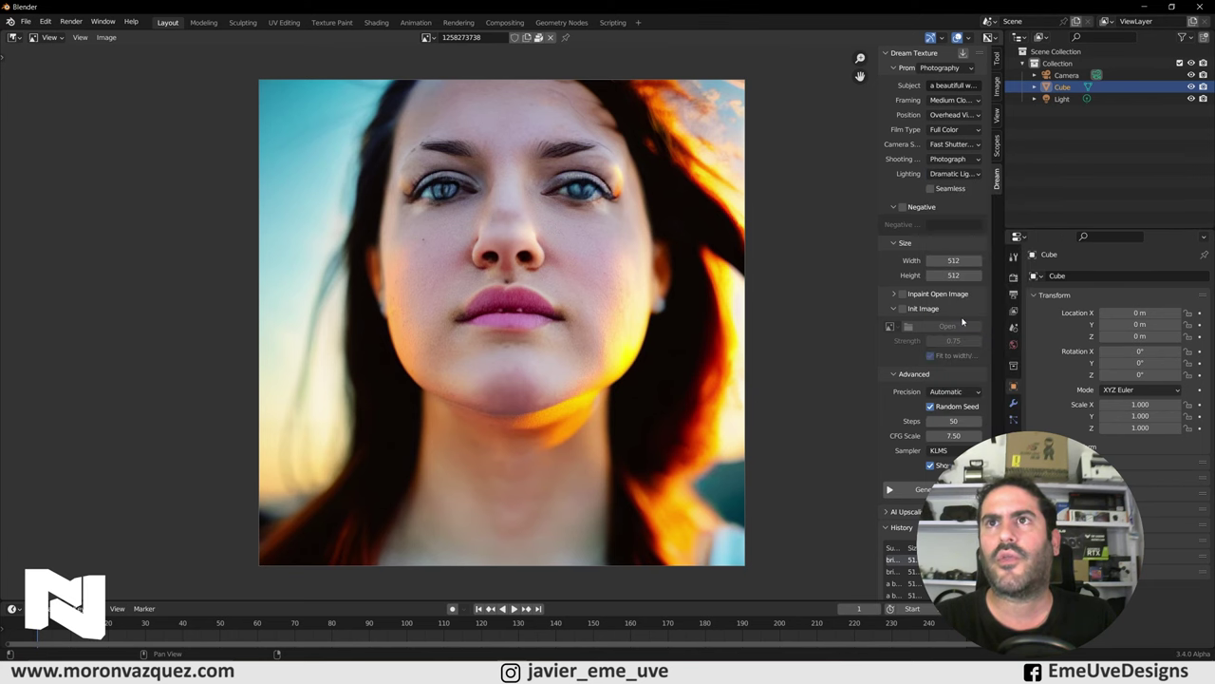
pyautogui.click(917, 489)
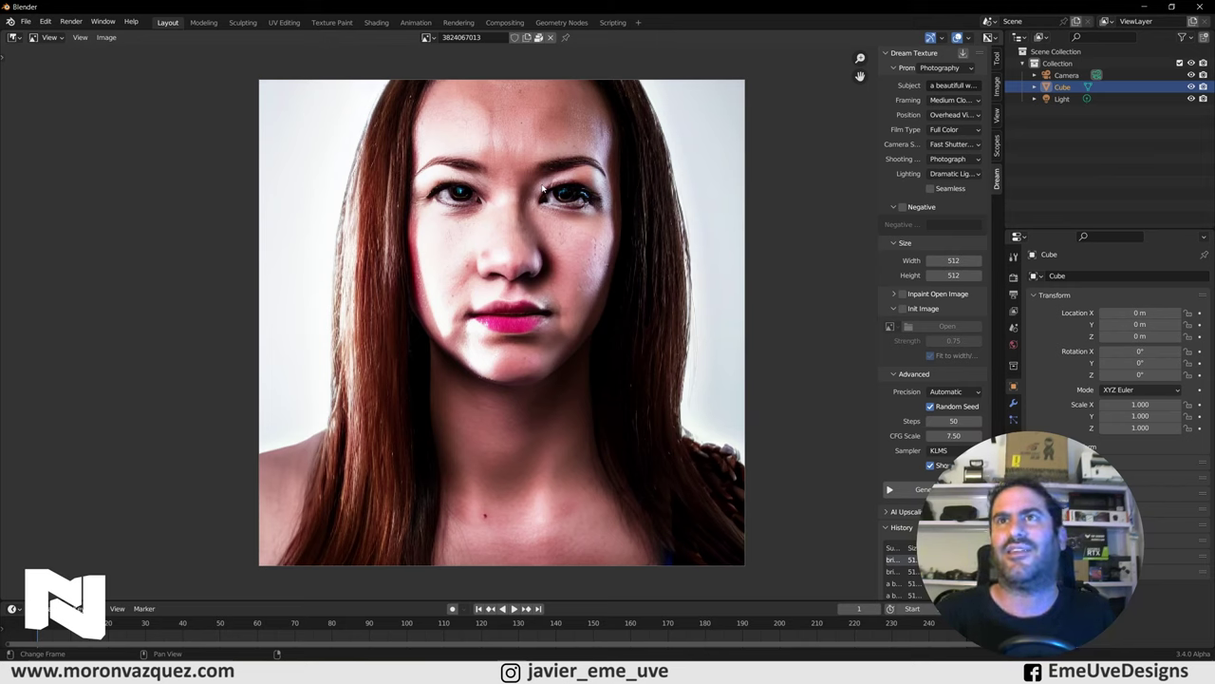
pyautogui.click(952, 99)
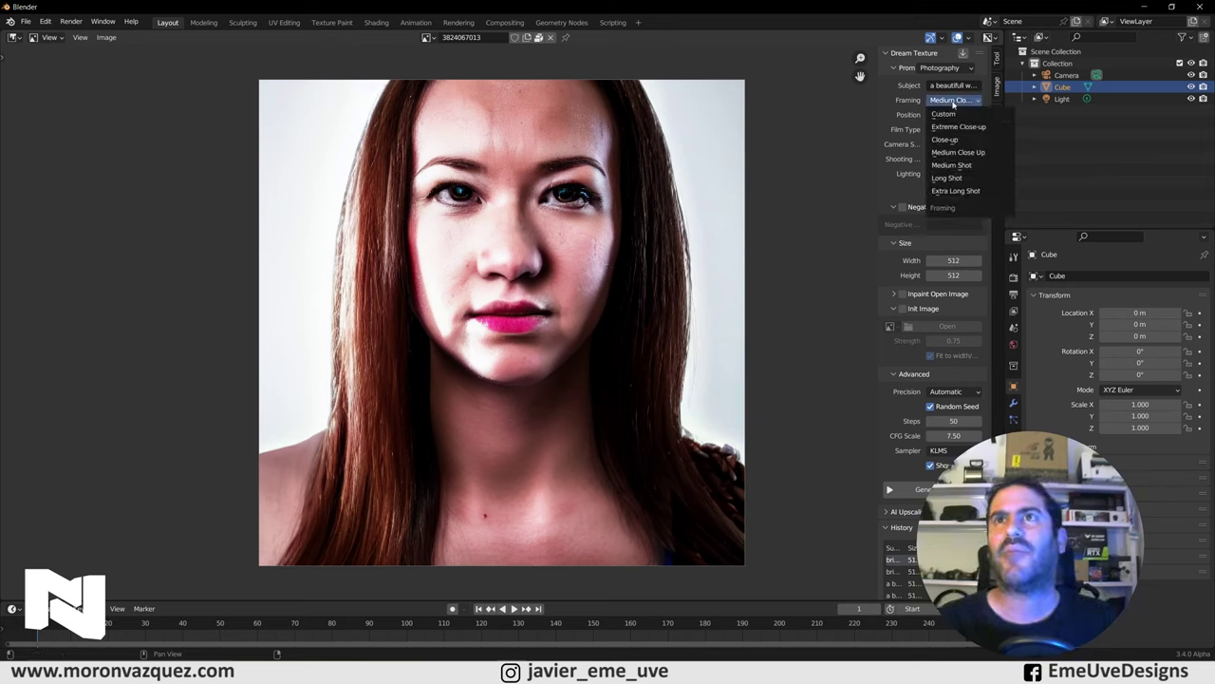
# Step: Set framing to Long Shot and lighting to Blue Hour, then generate two images
pyautogui.click(952, 177)
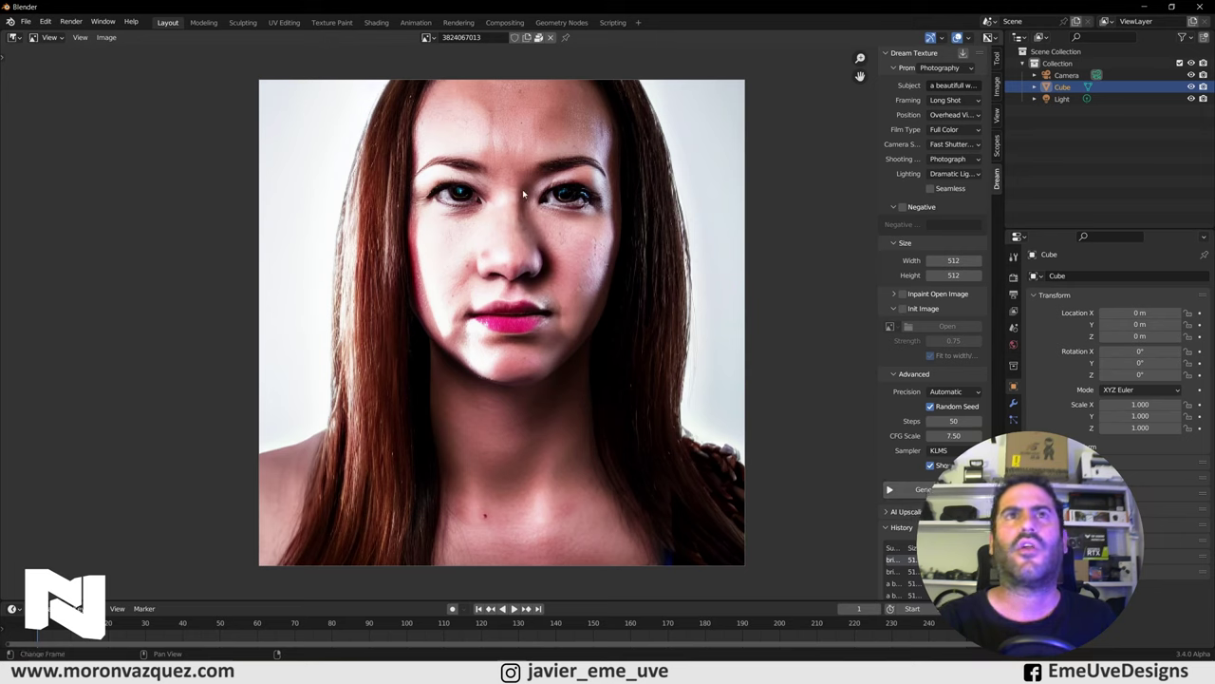
pyautogui.click(975, 176)
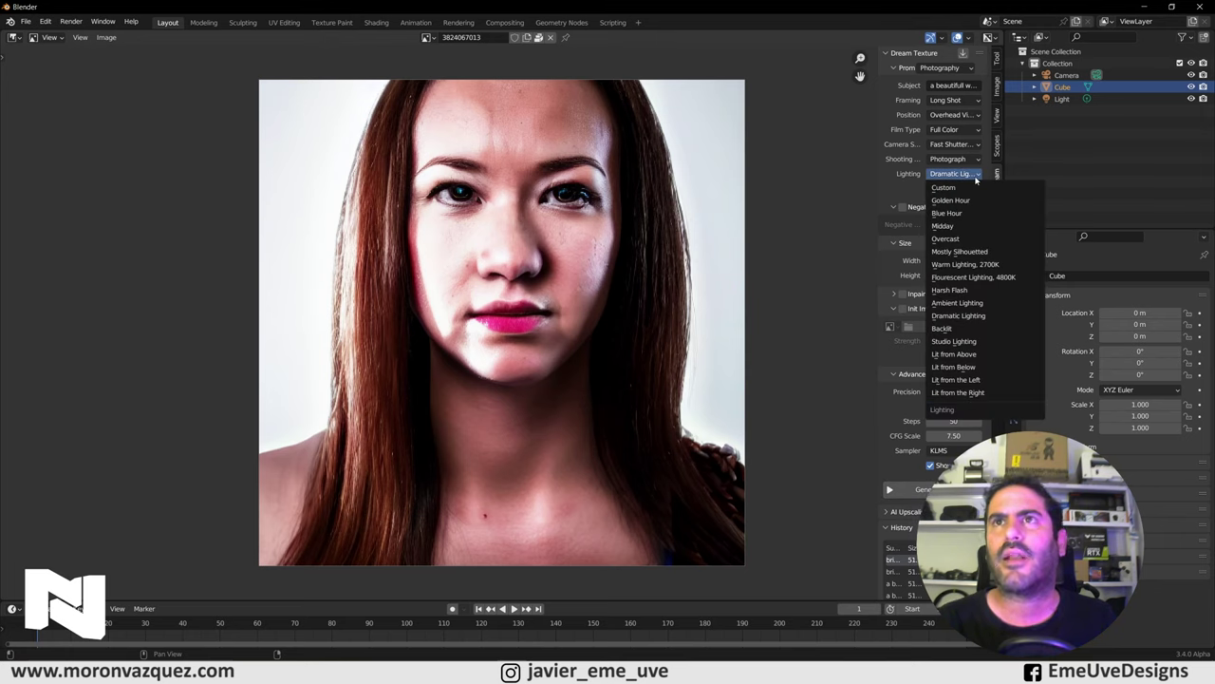
pyautogui.click(946, 213)
pyautogui.click(907, 489)
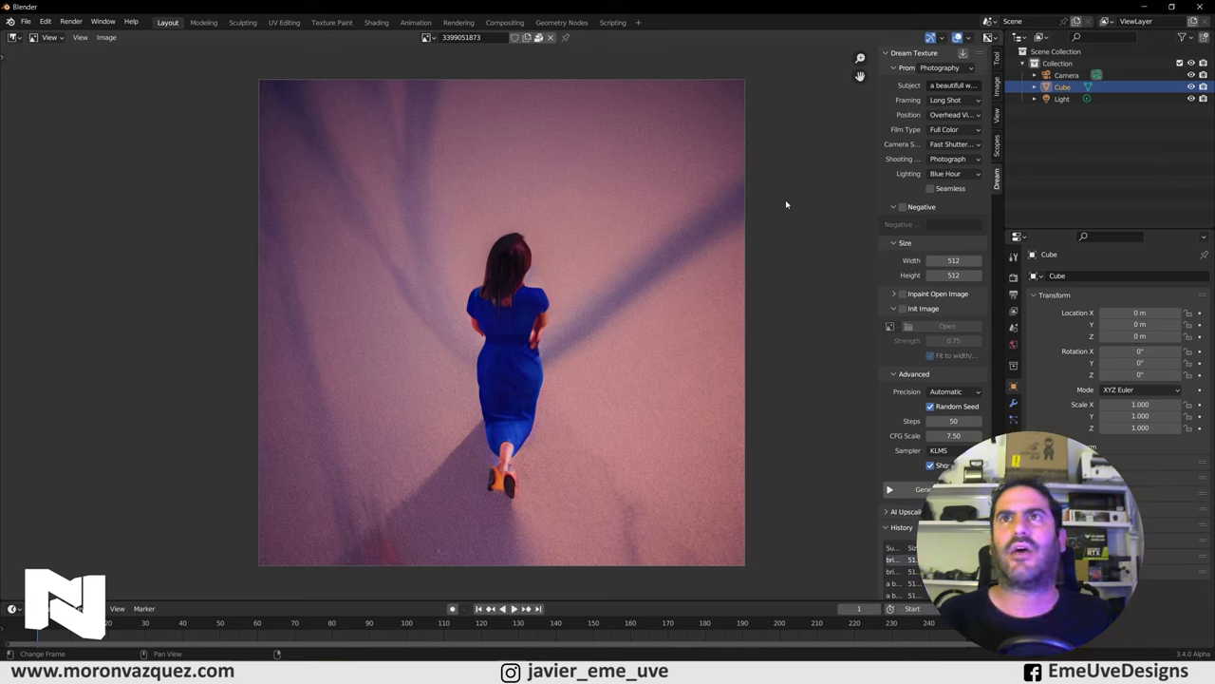
pyautogui.click(907, 491)
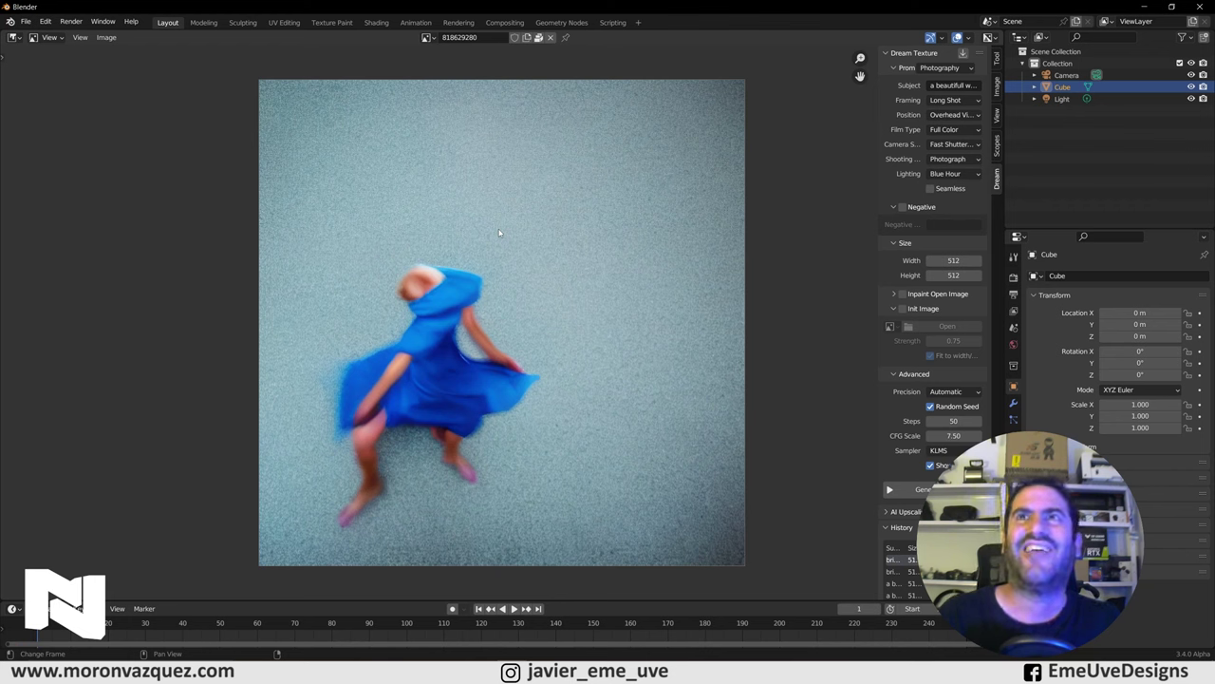
pyautogui.click(955, 129)
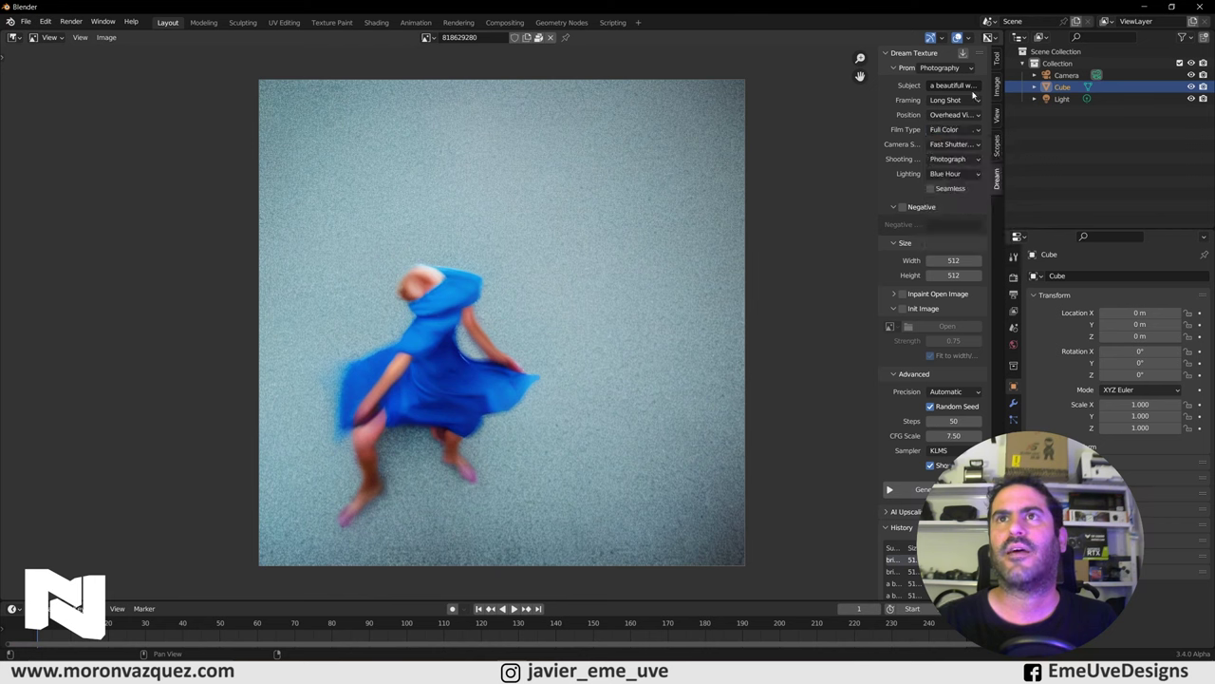
# Step: Set framing to Medium Shot and camera position to Low Angle, then generate two images
pyautogui.click(972, 100)
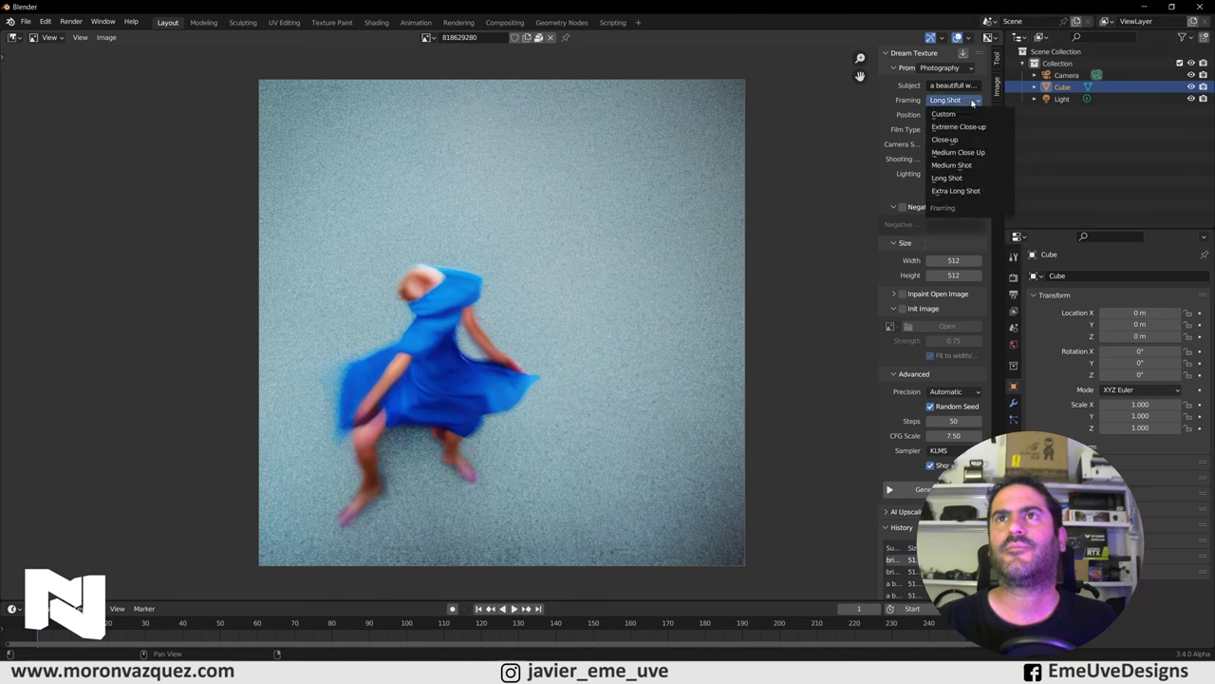
pyautogui.click(968, 165)
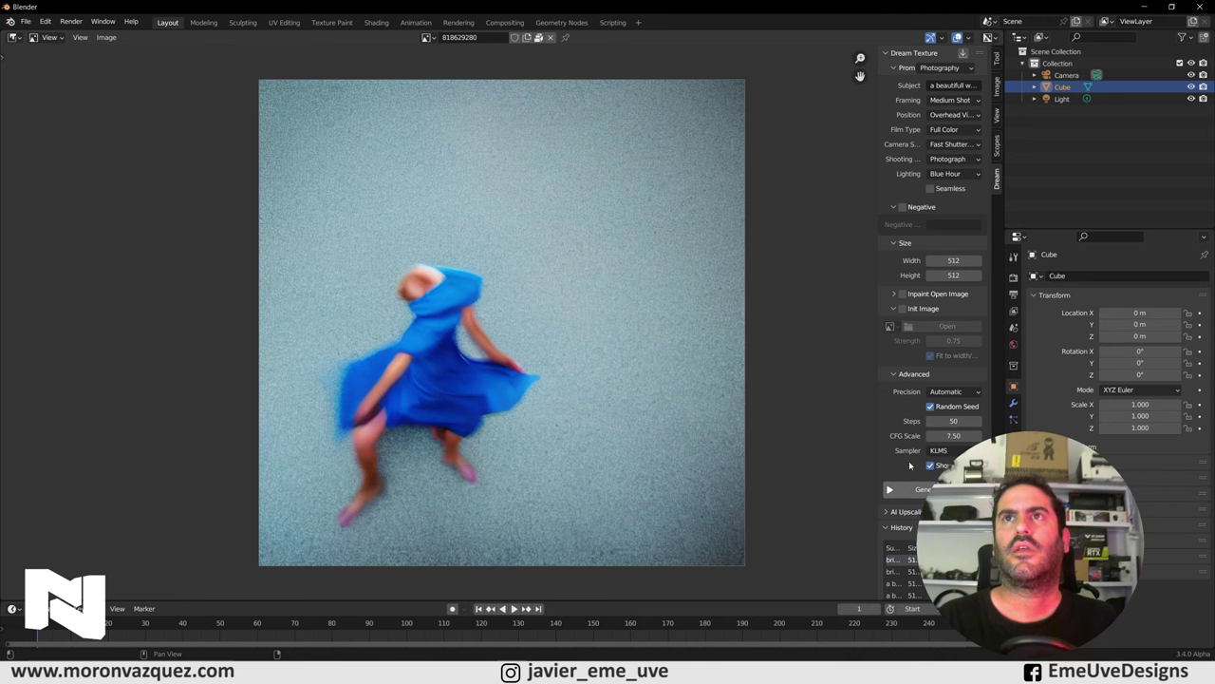
pyautogui.click(950, 115)
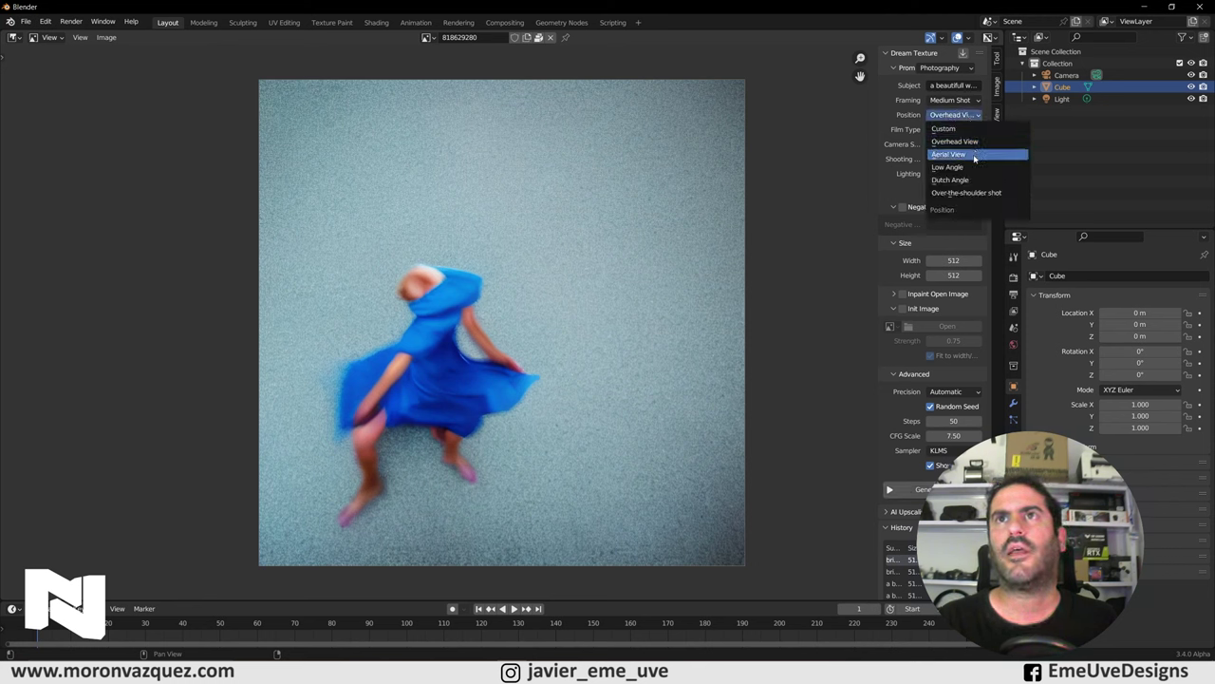
pyautogui.click(972, 168)
pyautogui.click(907, 489)
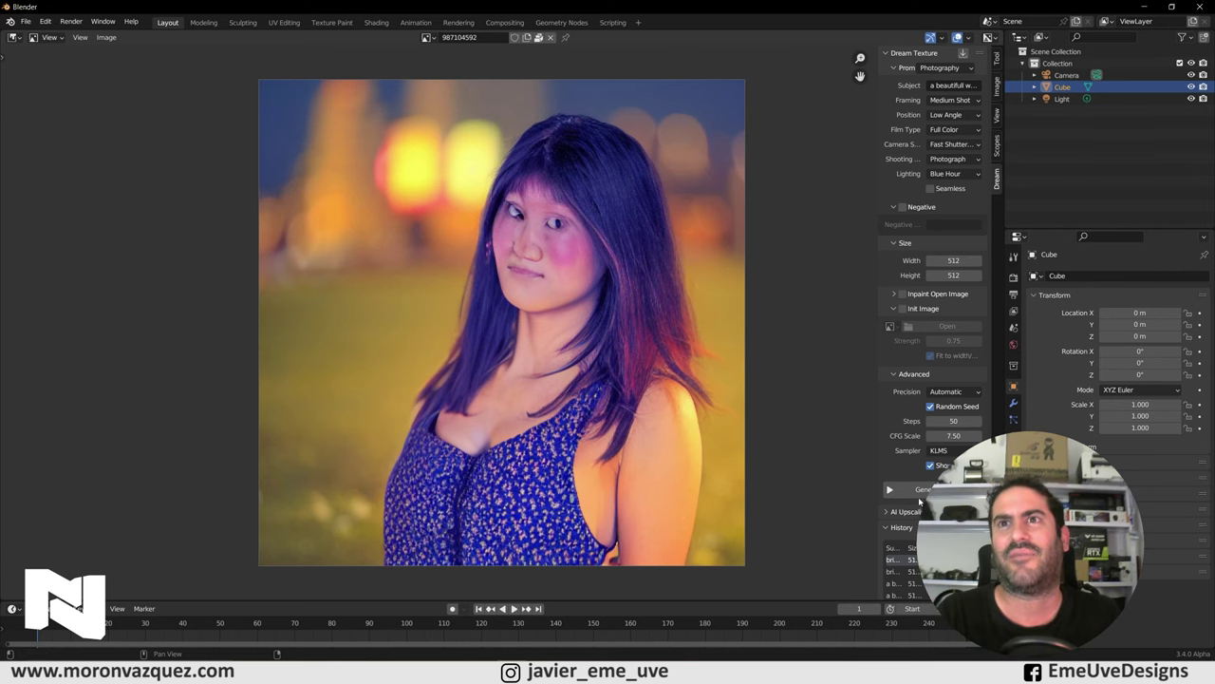
pyautogui.click(920, 490)
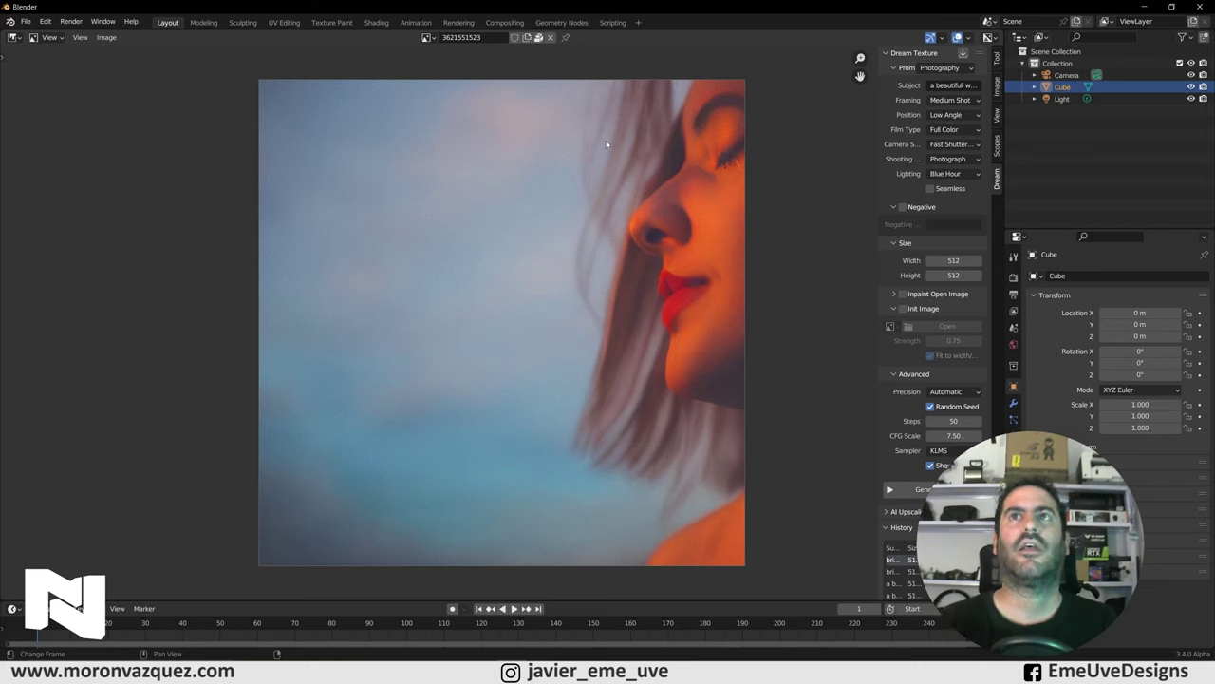
# Step: Edit the subject description text in the prompt and confirm it
pyautogui.click(953, 86)
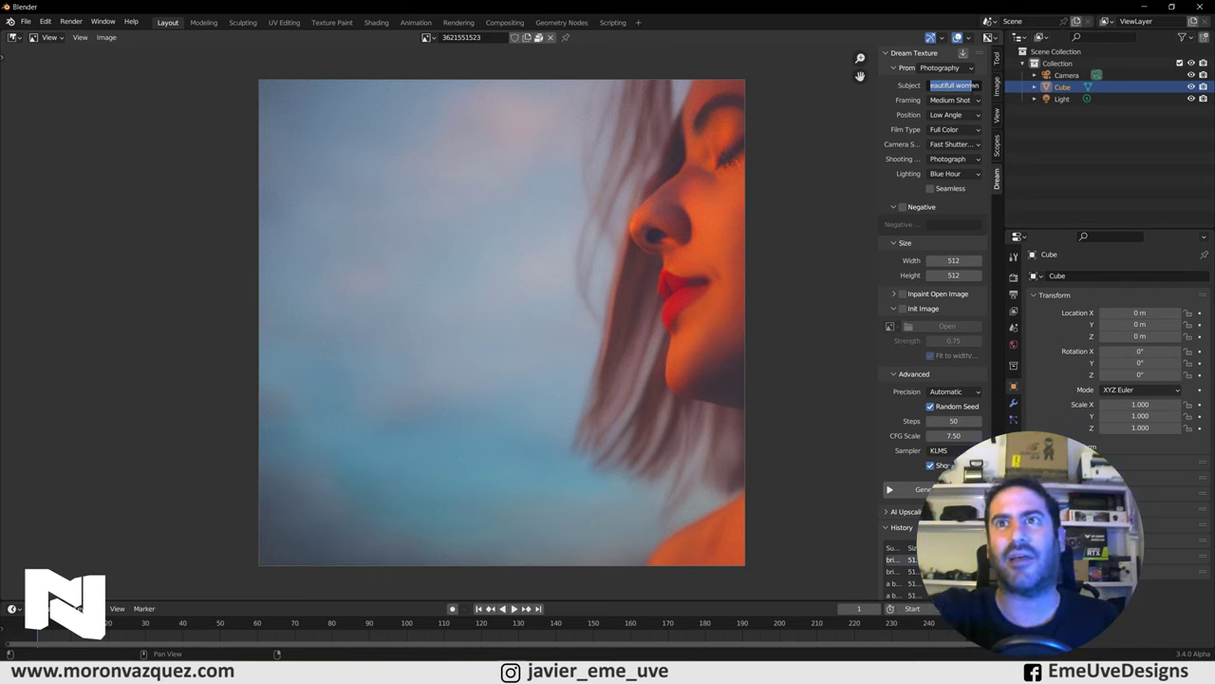
pyautogui.press('Return')
# Step: Generate three more portraits with the current Medium Shot, Low Angle, Blue Hour settings
pyautogui.click(902, 489)
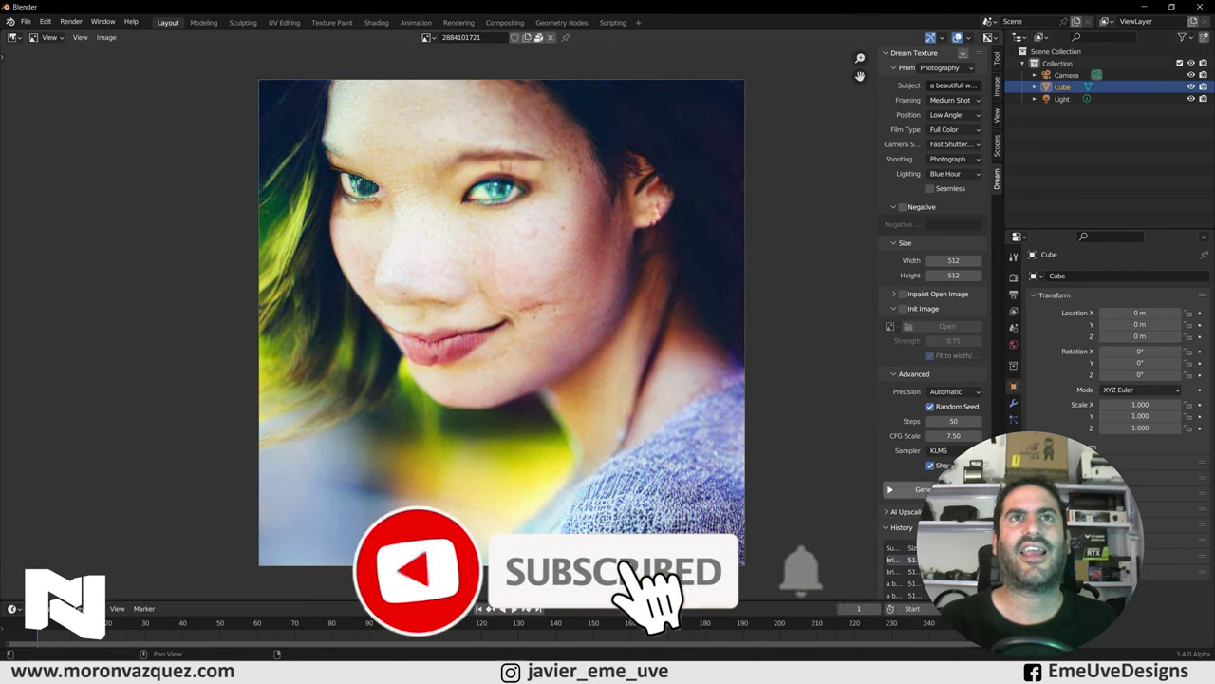
pyautogui.click(907, 489)
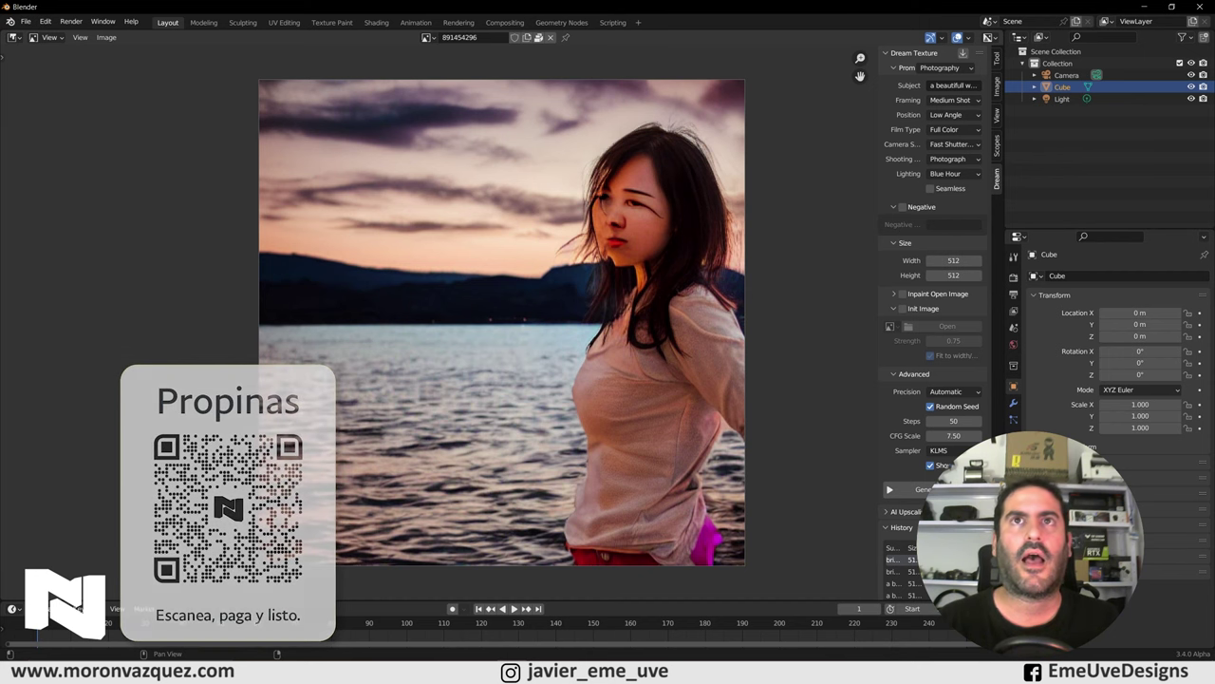
pyautogui.click(912, 489)
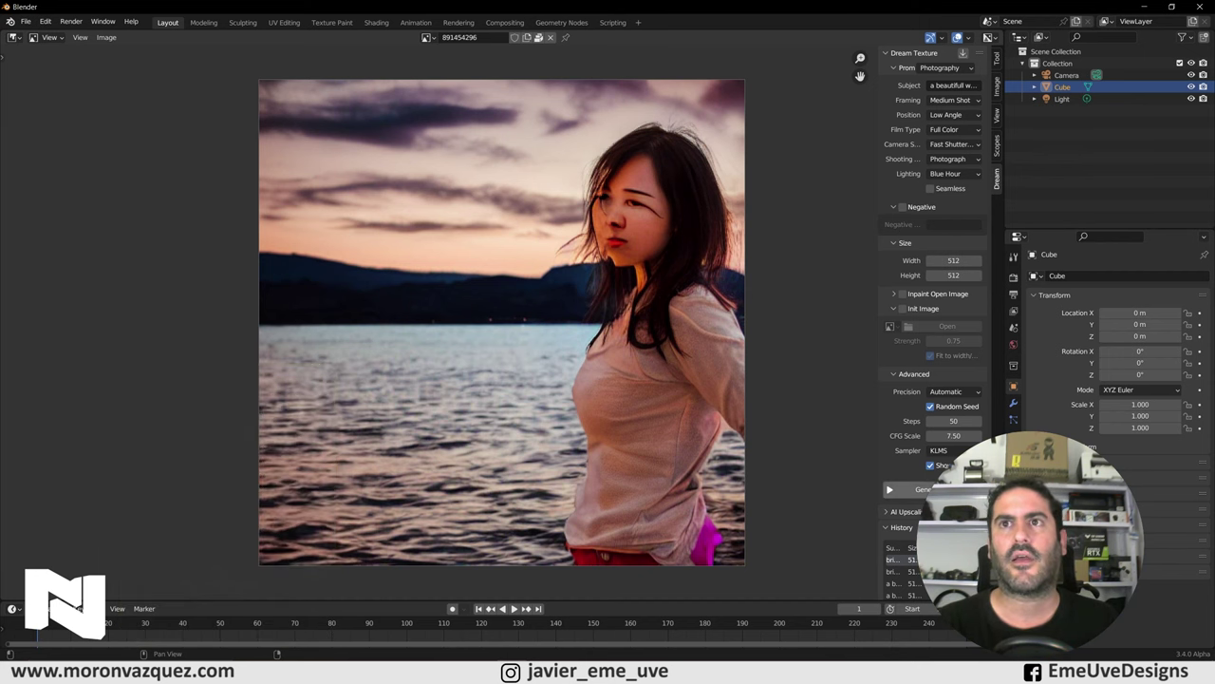